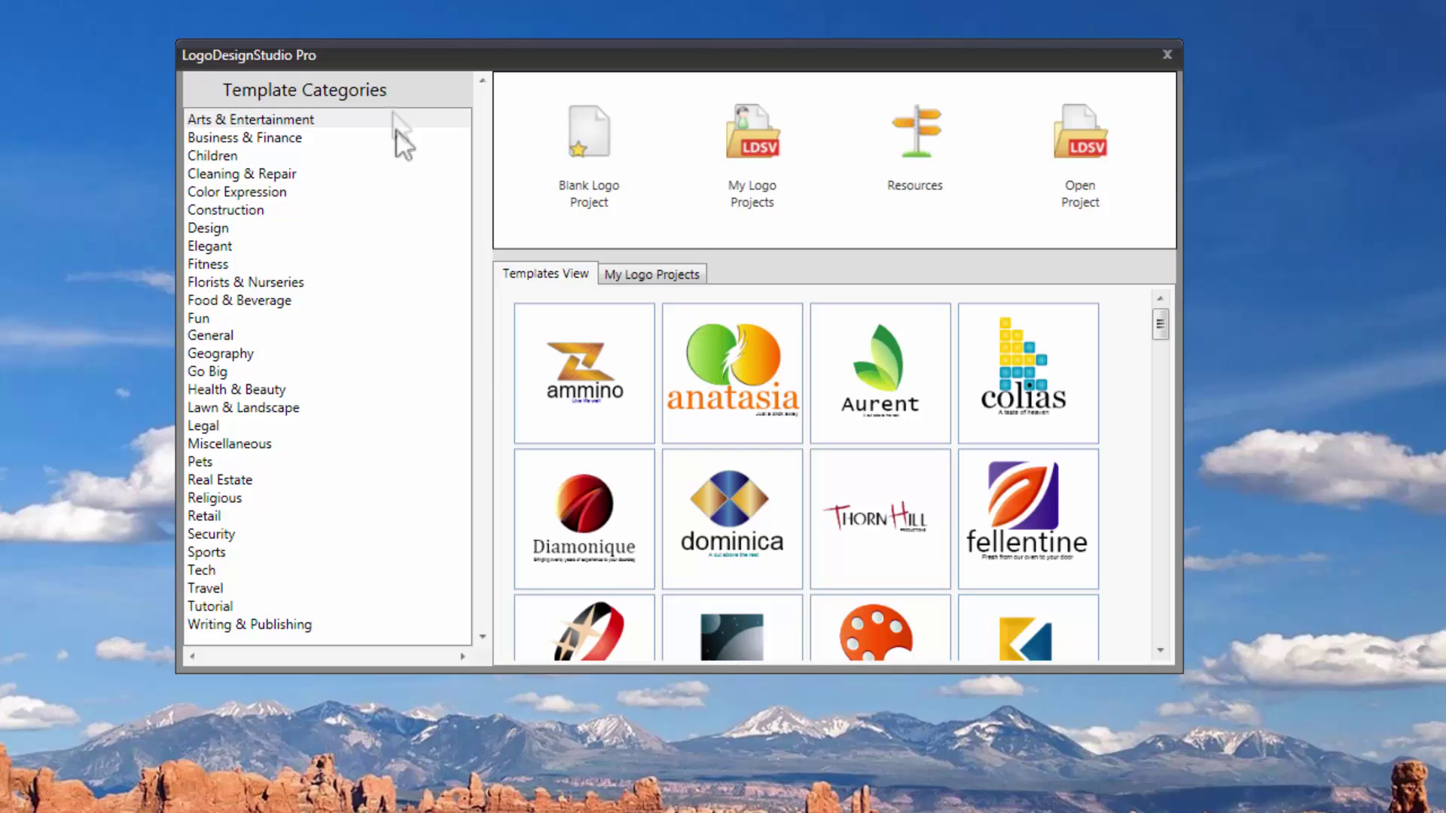
- Browse the Food & Beverage templates, then start a Blank Logo Project
scroll(813, 406, "down", 4)
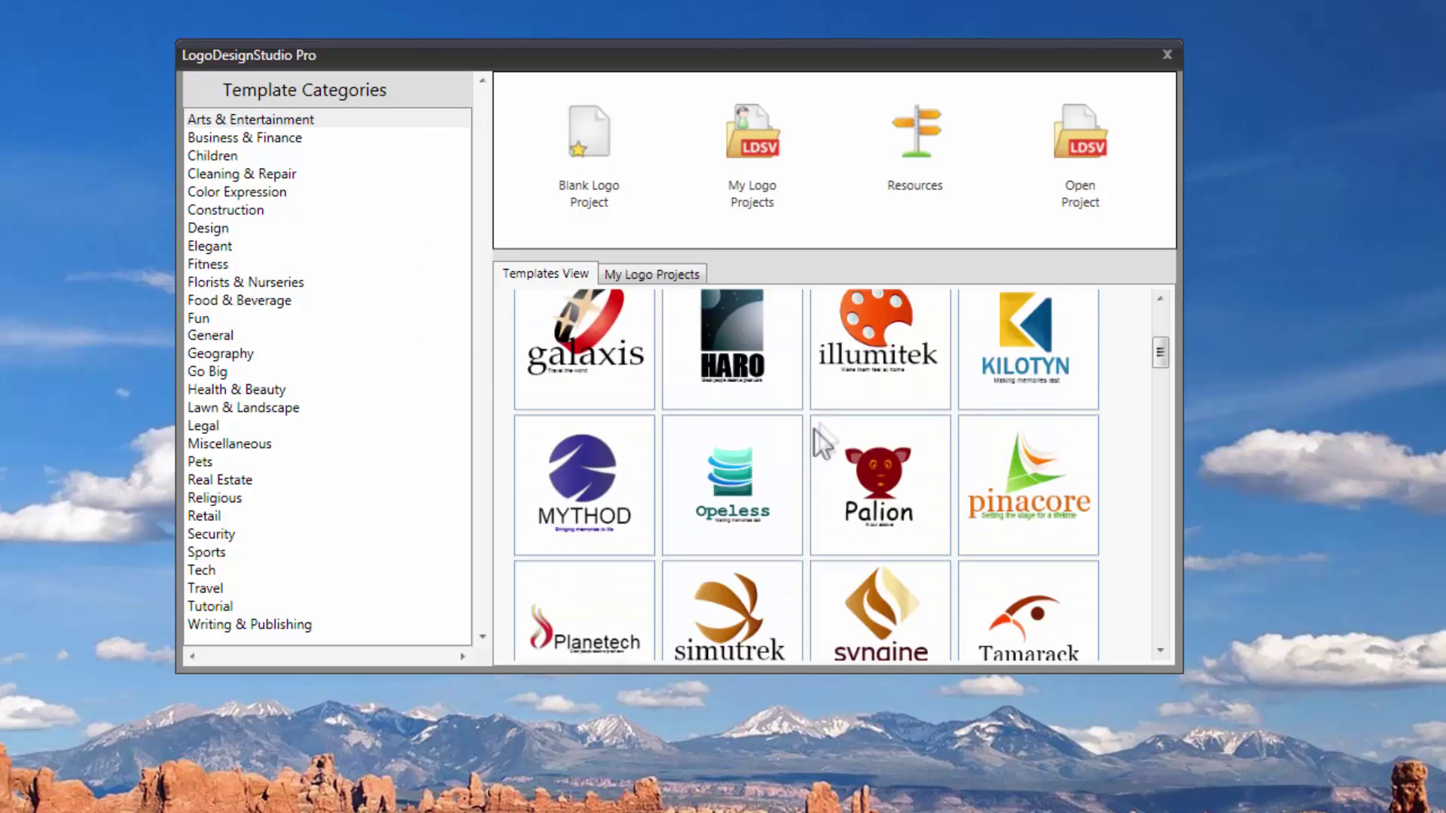
scroll(850, 480, "down", 4)
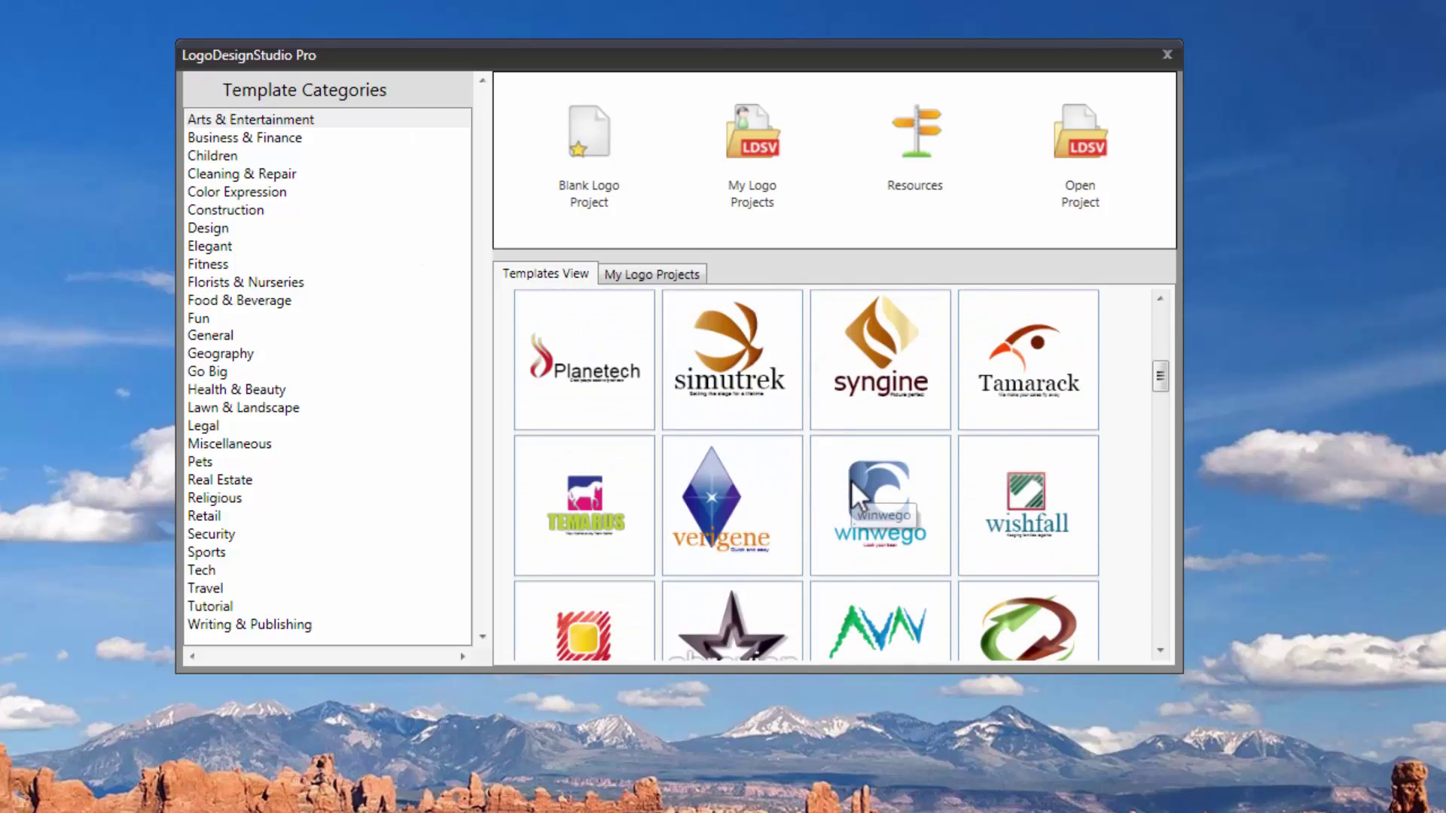
scroll(851, 480, "up", 5)
scroll(854, 493, "up", 3)
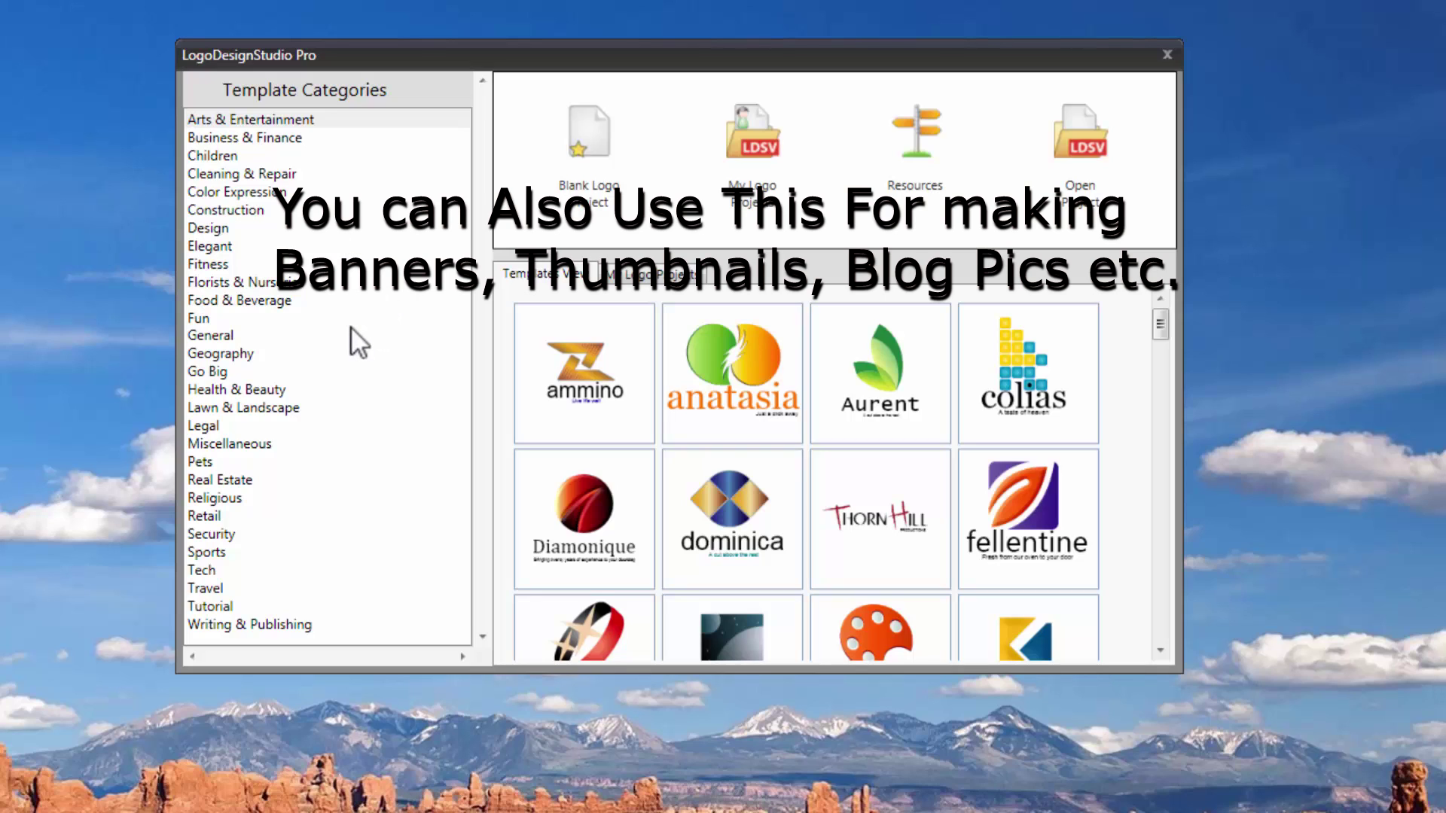
left_click(257, 301)
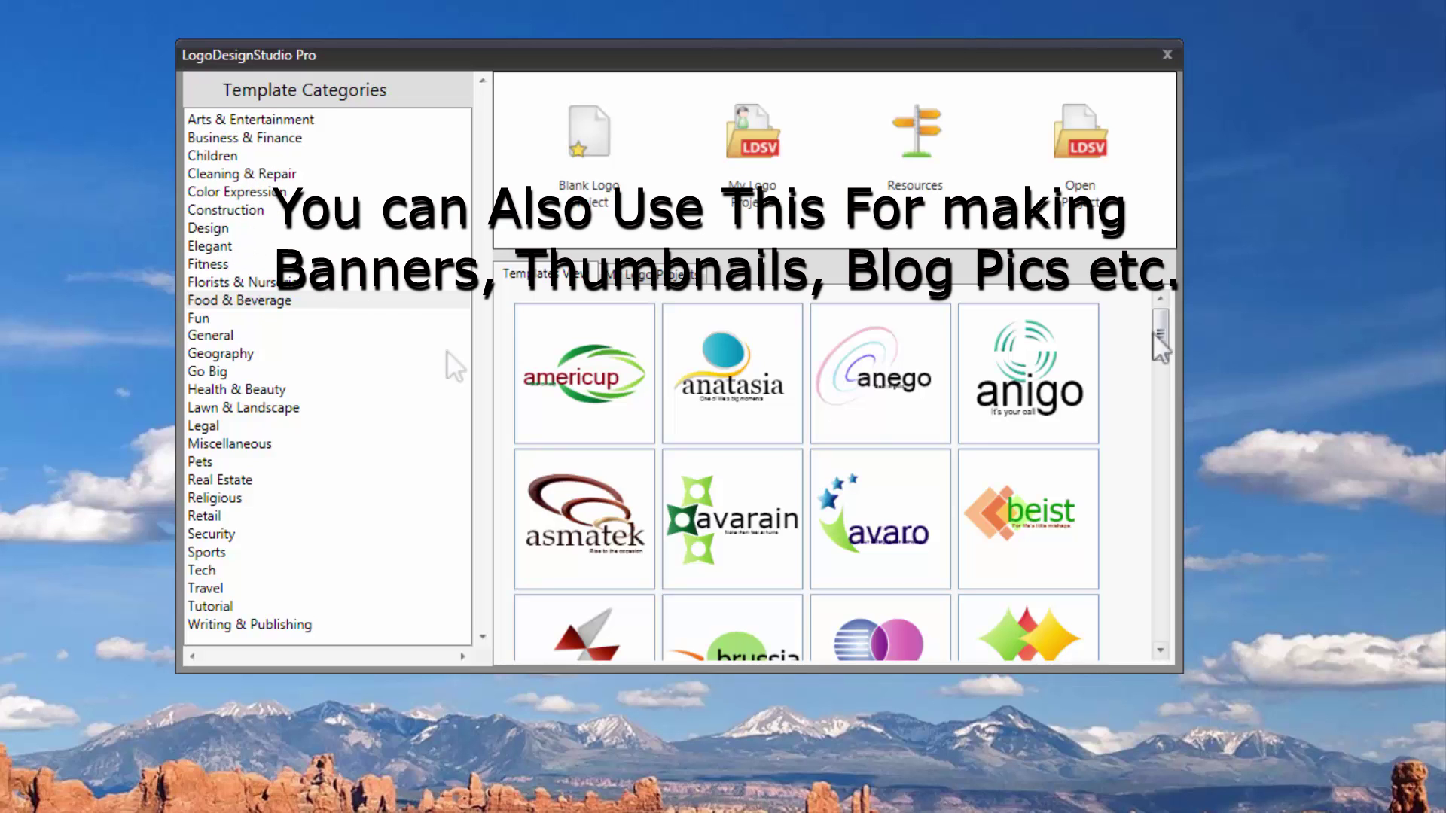
left_click_drag(1154, 333, 1164, 405)
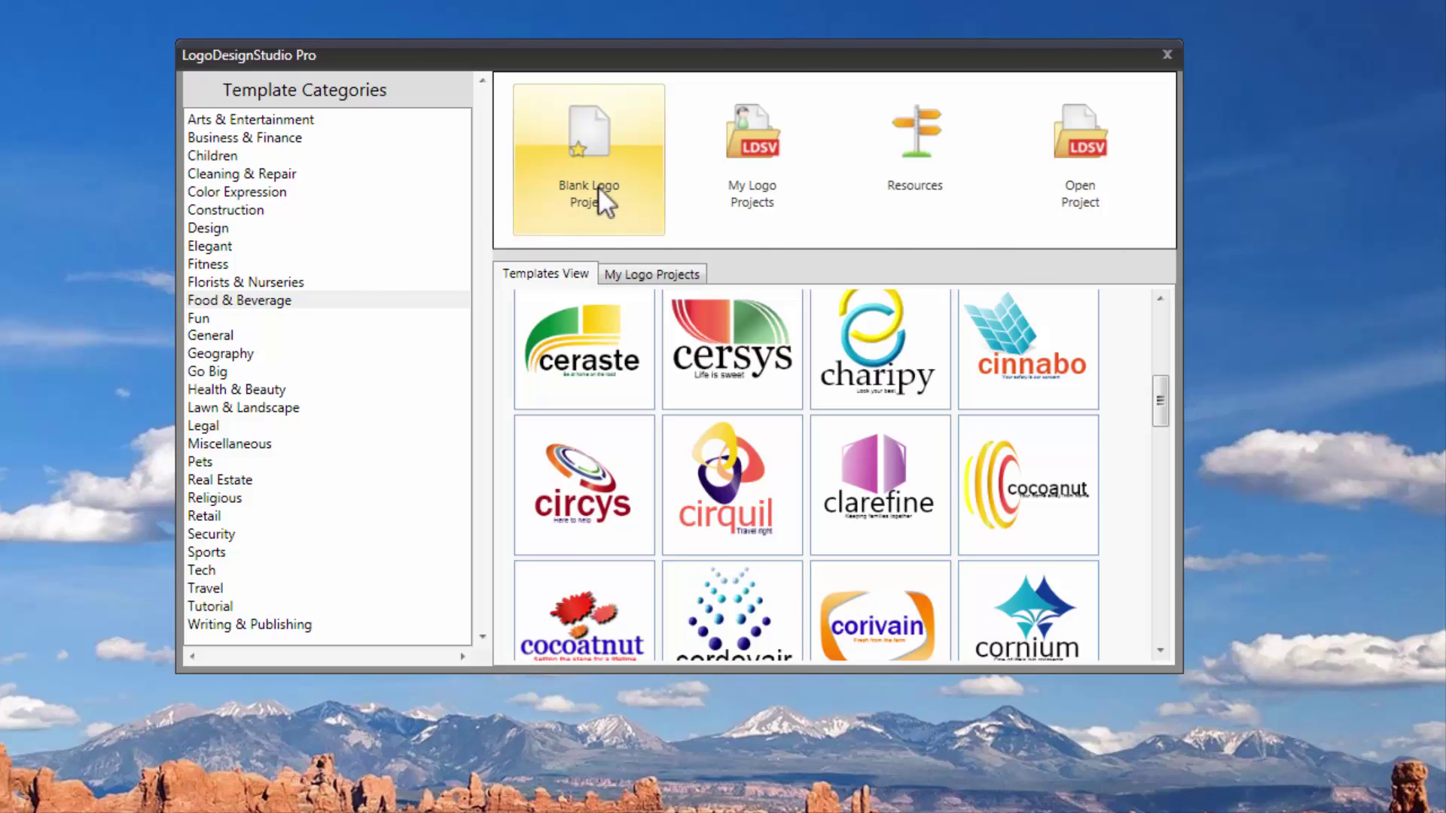
left_click(598, 142)
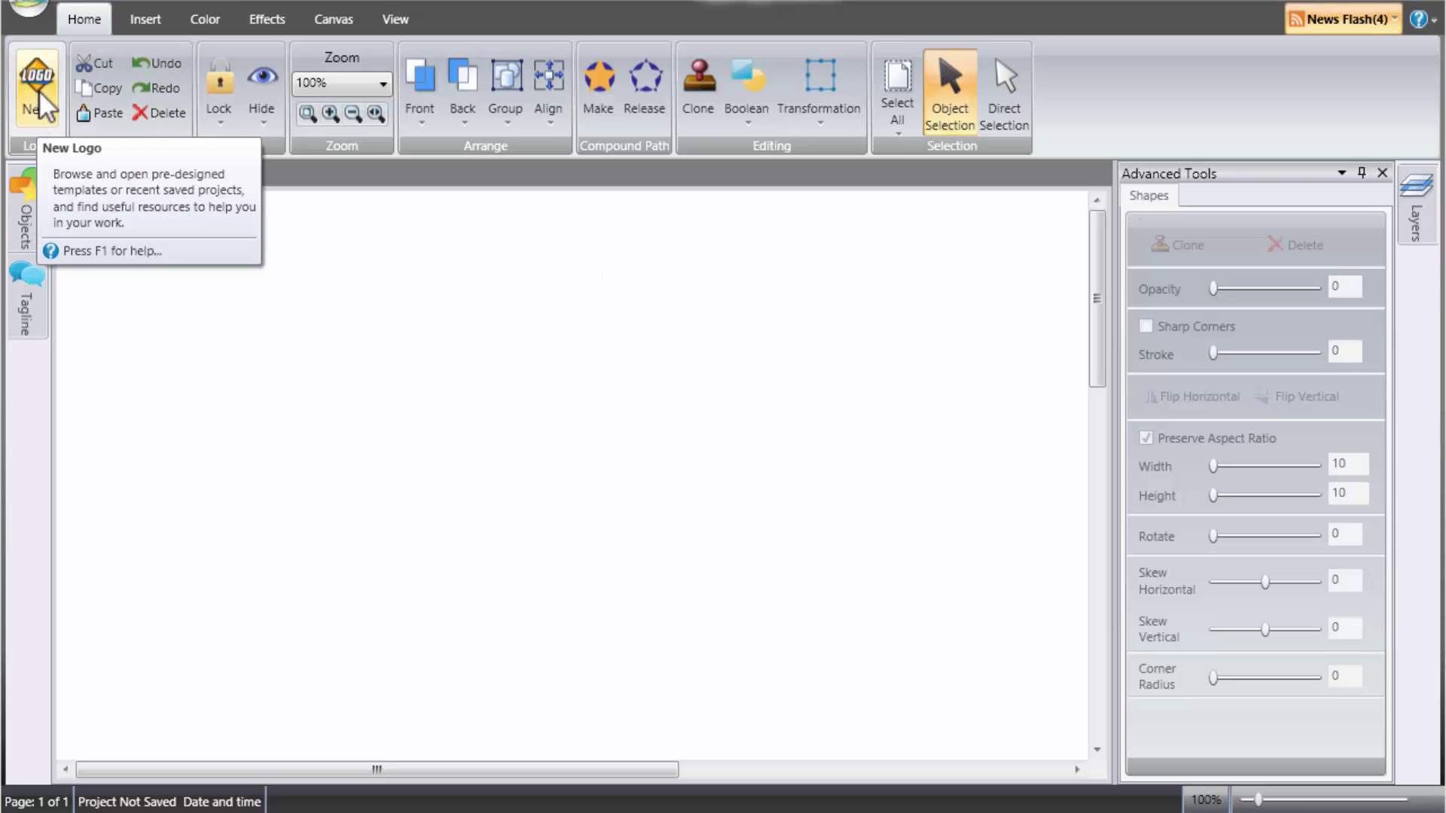
- Open the nectaire template from the template browser onto Canvas1
left_click(38, 106)
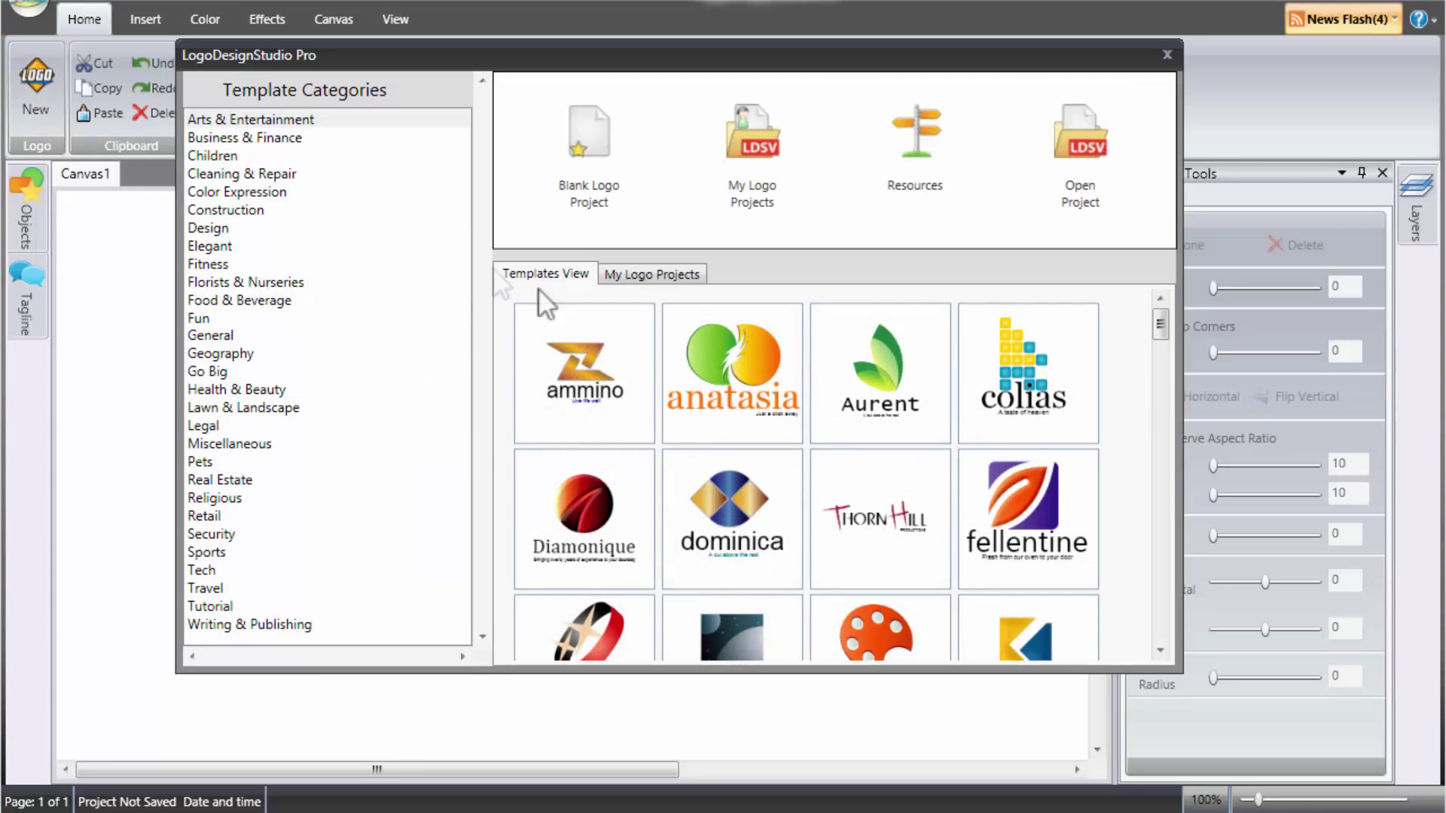
left_click_drag(1163, 323, 1158, 589)
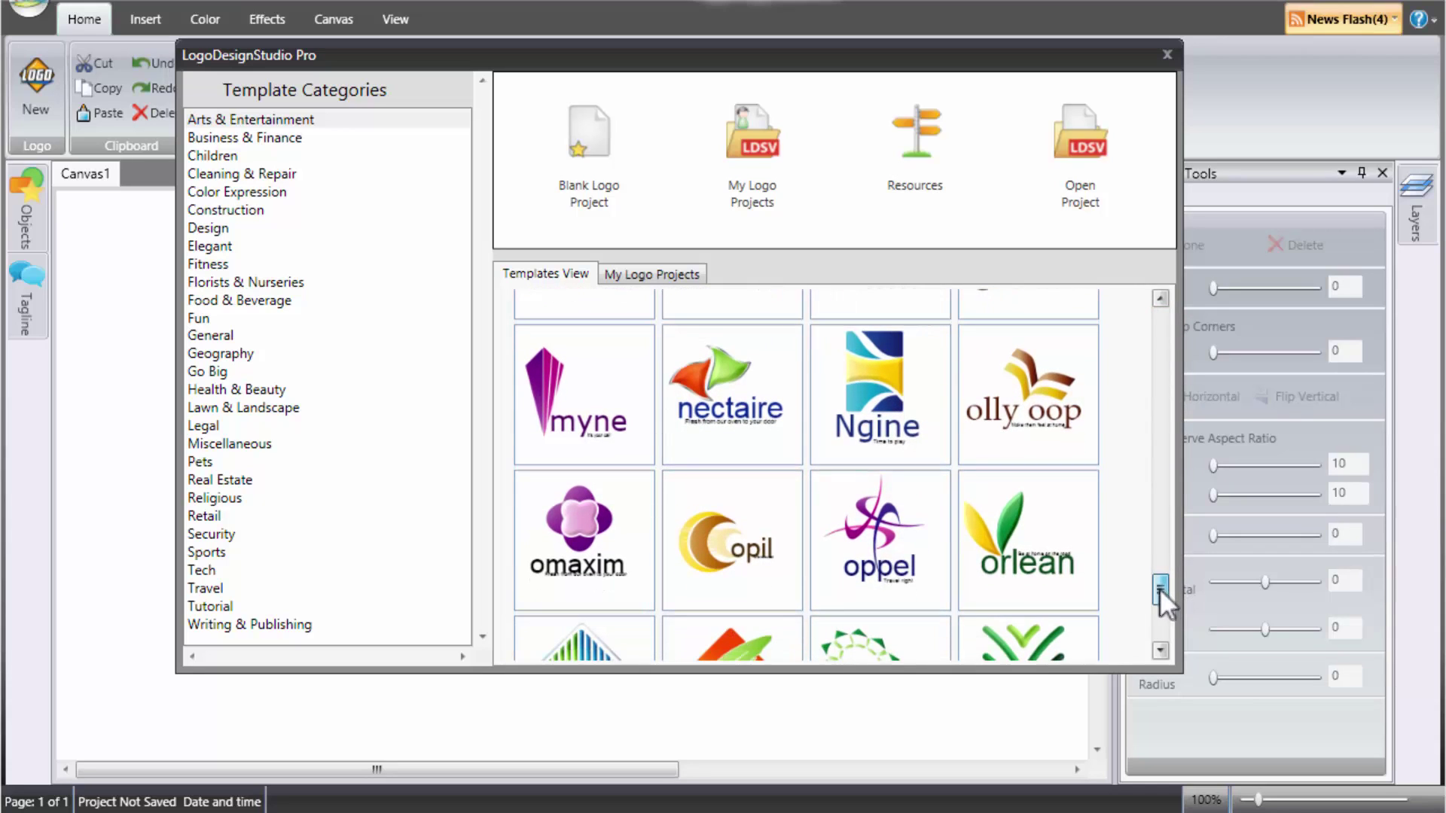
double_click(721, 386)
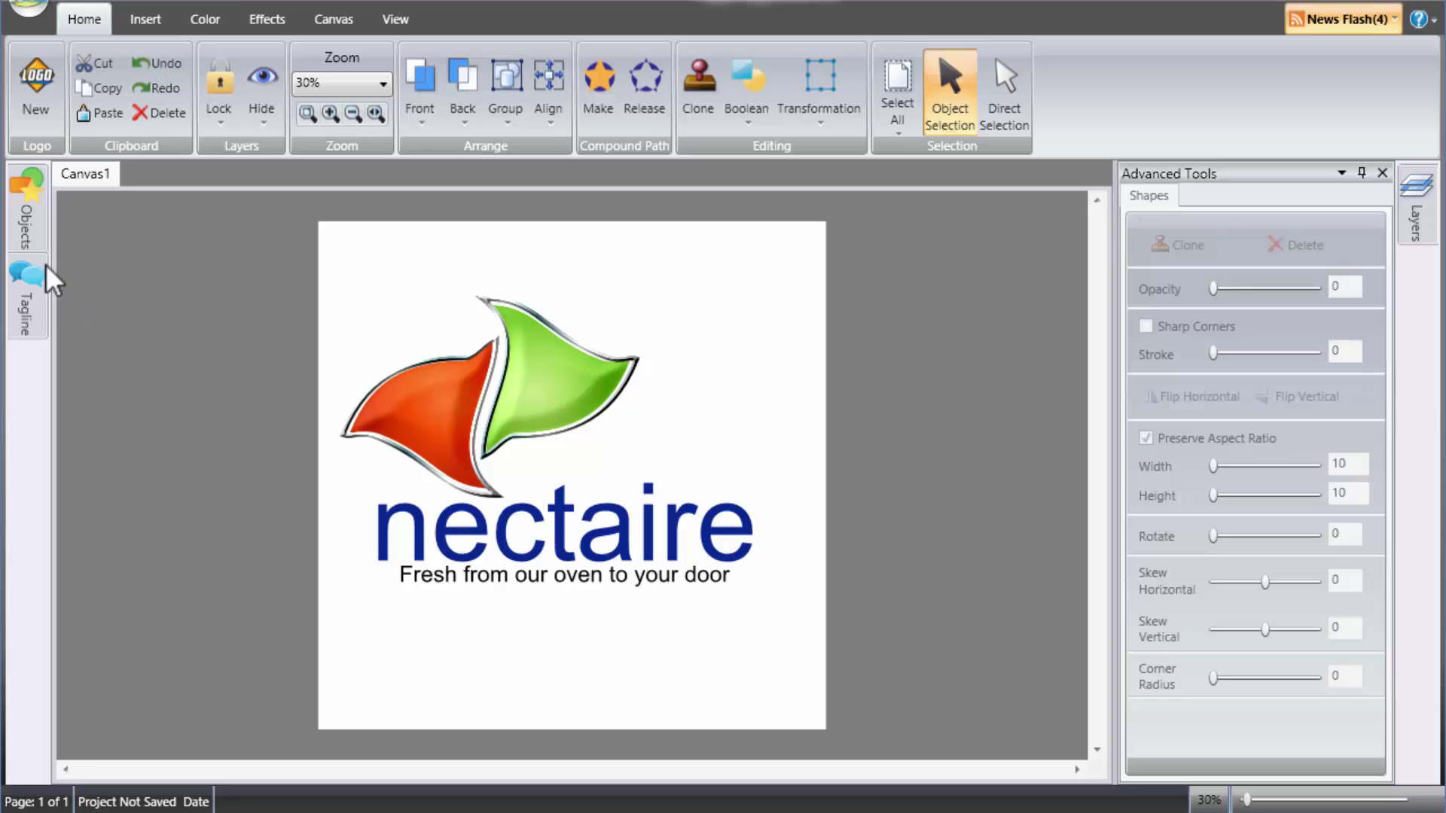
- Open the Objects library and show the Human clip-art category
mouse_move(42, 262)
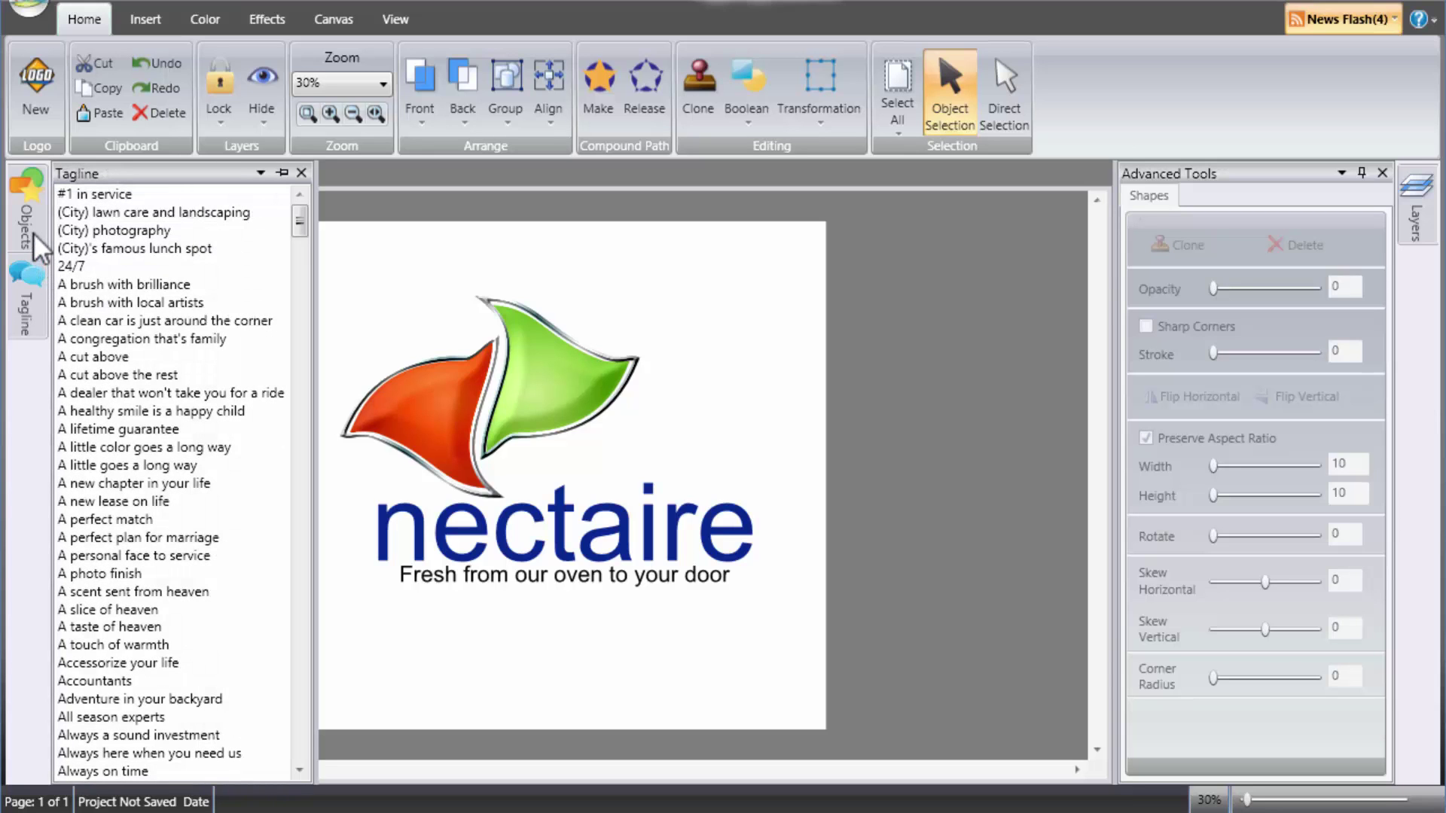
left_click(23, 207)
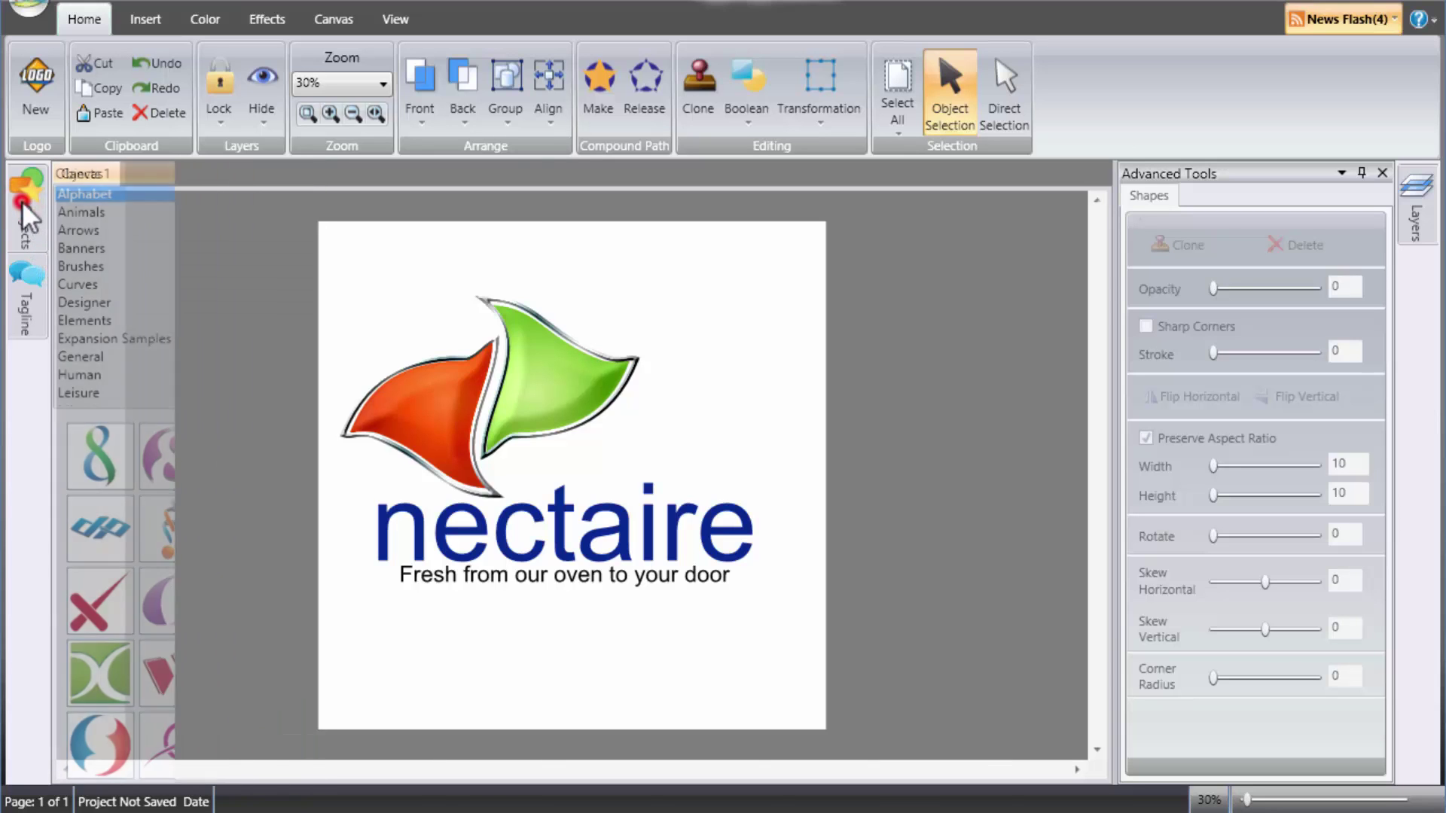
left_click_drag(300, 241, 301, 318)
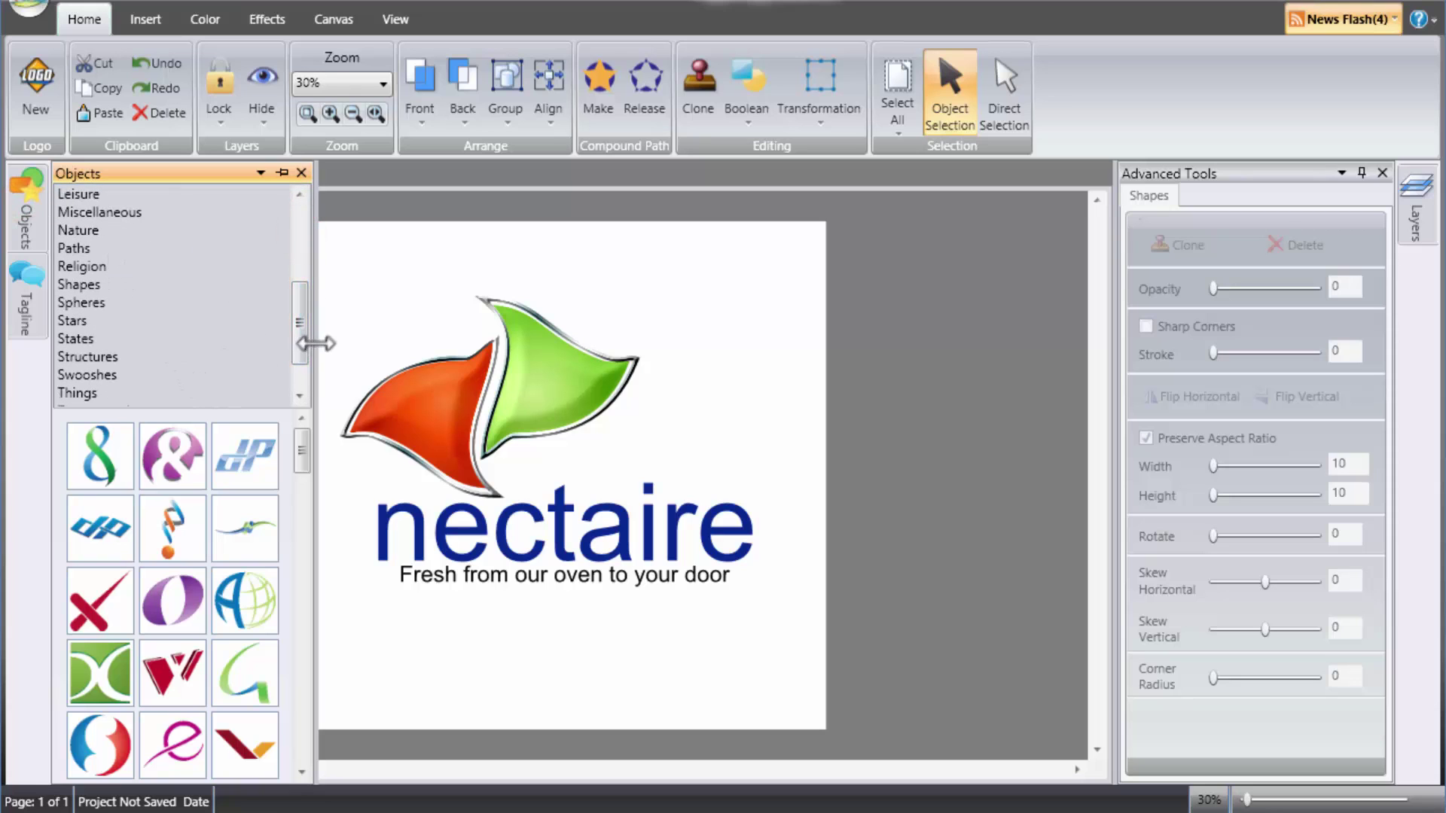
left_click_drag(301, 340, 117, 248)
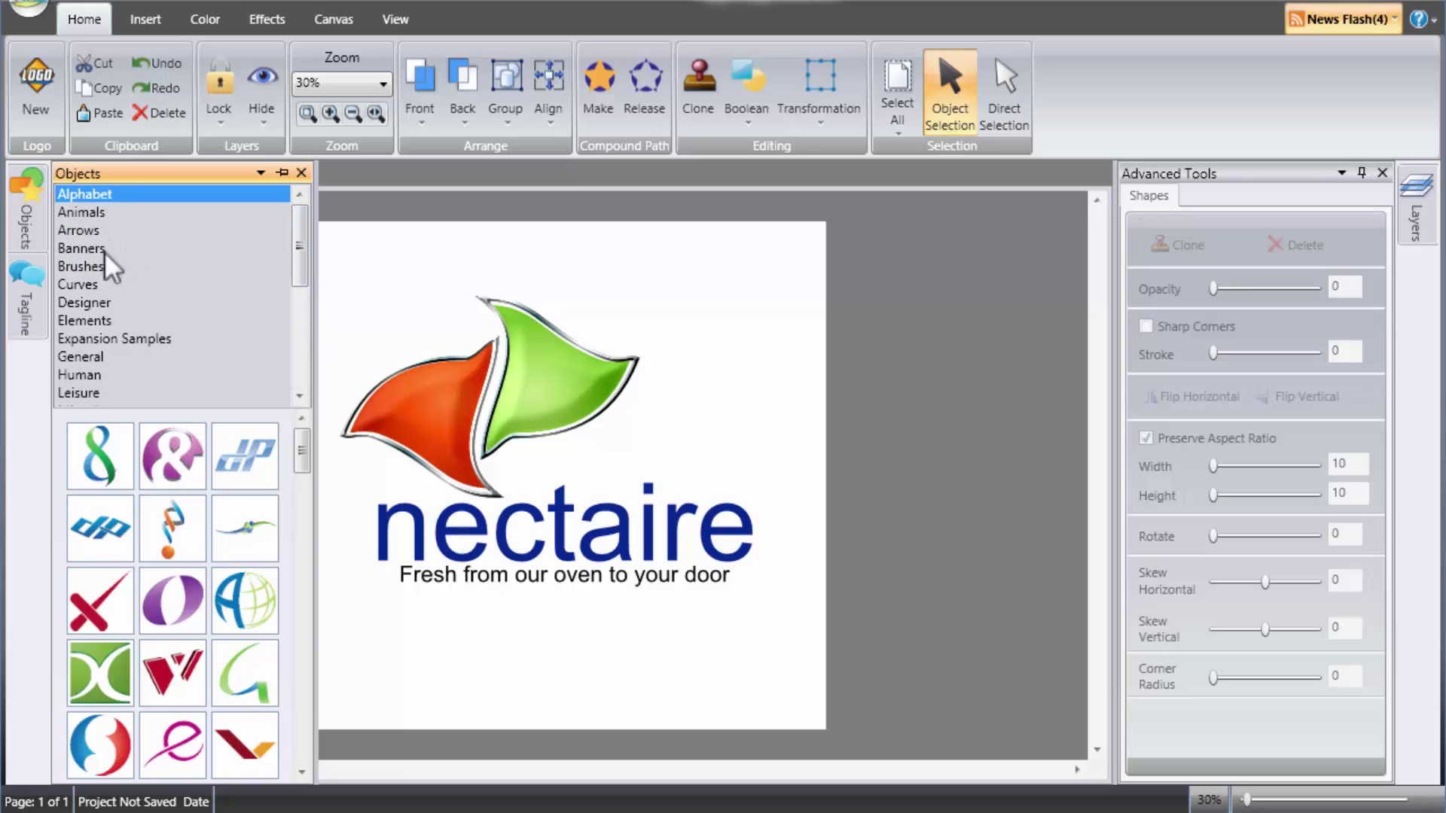
left_click_drag(300, 243, 302, 295)
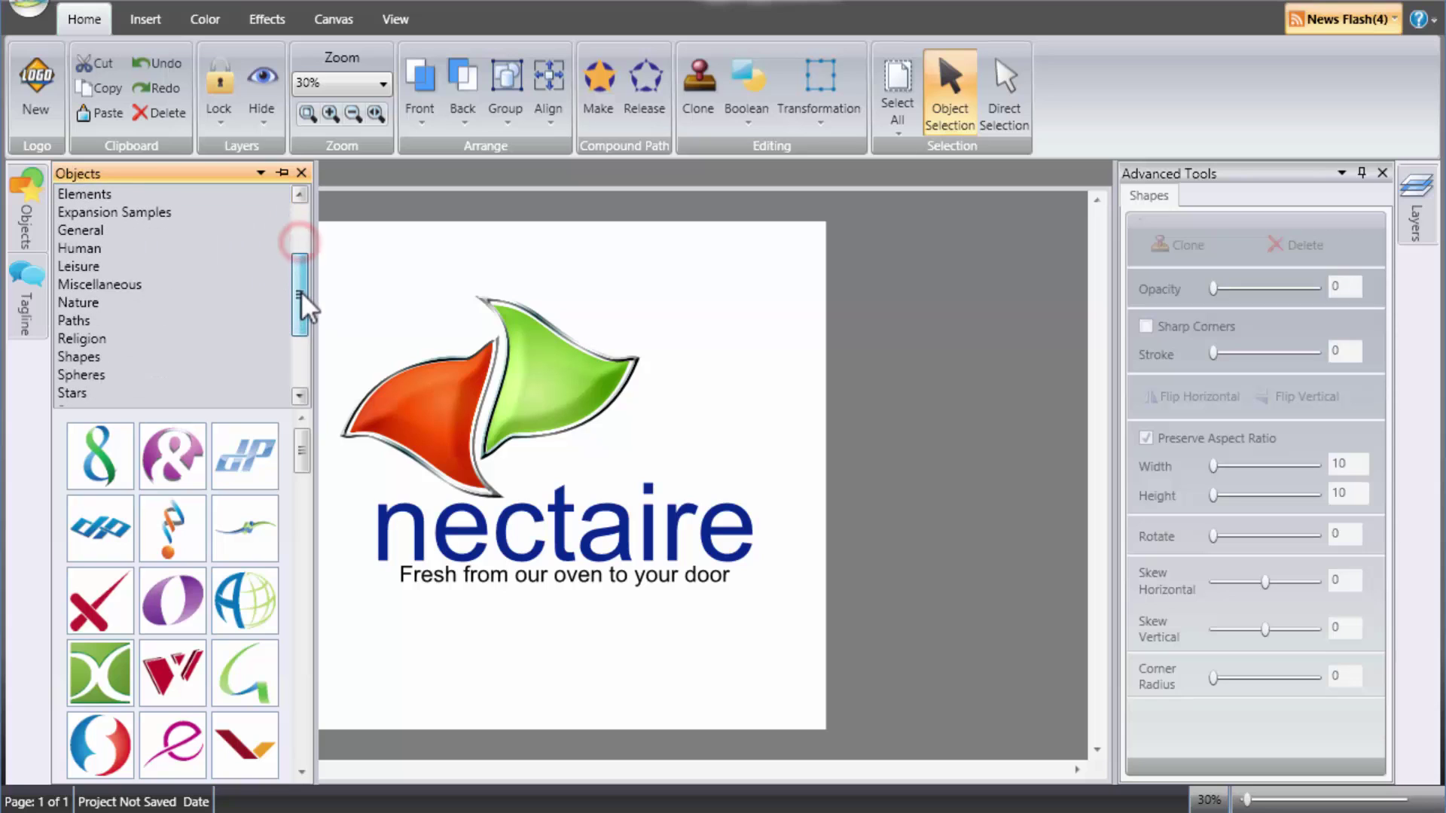
left_click(78, 248)
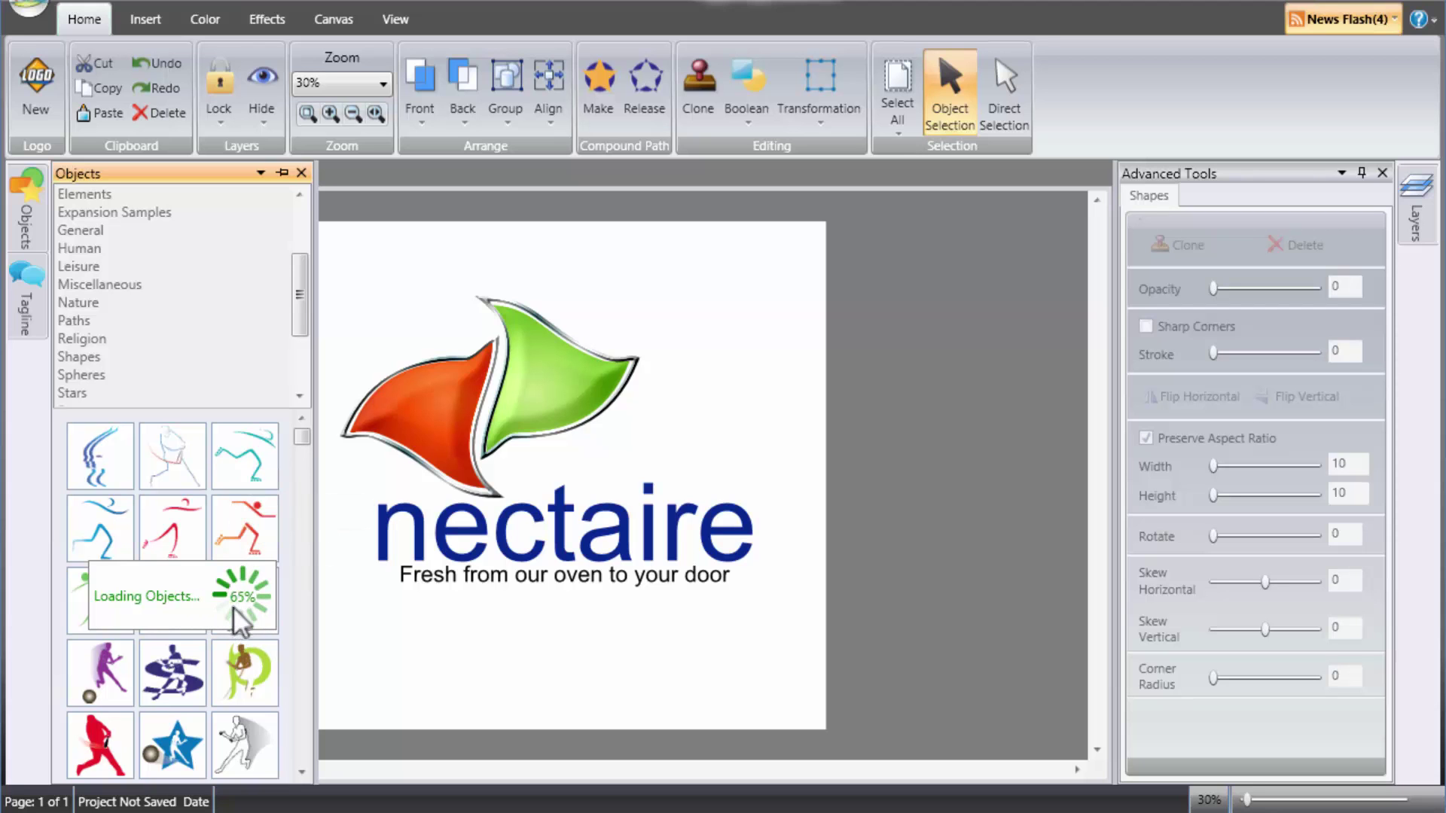
- Scroll through the Human figures, then close the object library
mouse_move(301, 445)
left_mouse_down()
mouse_move(301, 761)
mouse_move(303, 433)
left_mouse_up()
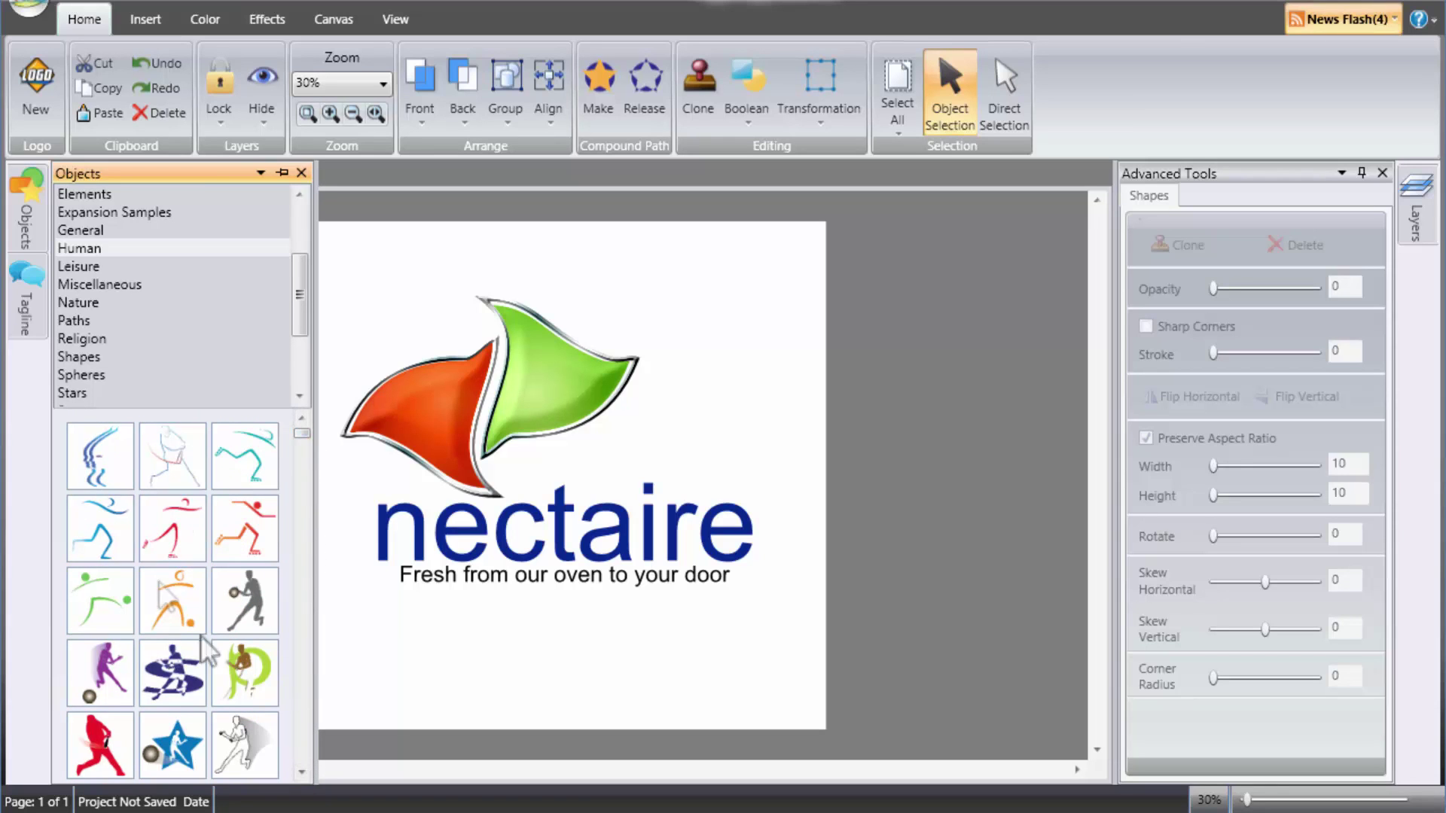
left_click(301, 172)
mouse_move(30, 222)
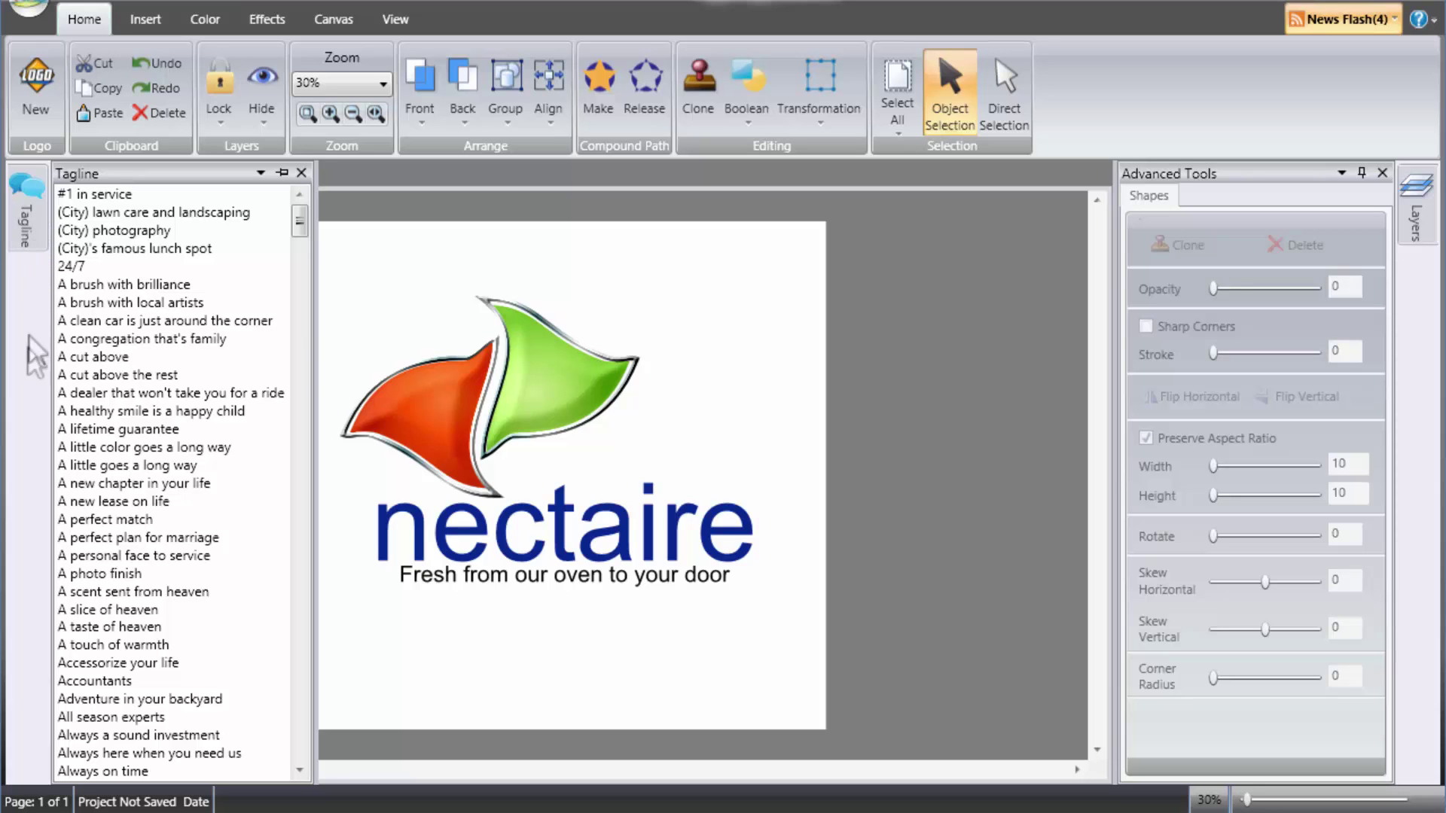
left_click(390, 20)
- Scroll through the stock tagline phrases in the Tagline pane, then close it
left_click(34, 97)
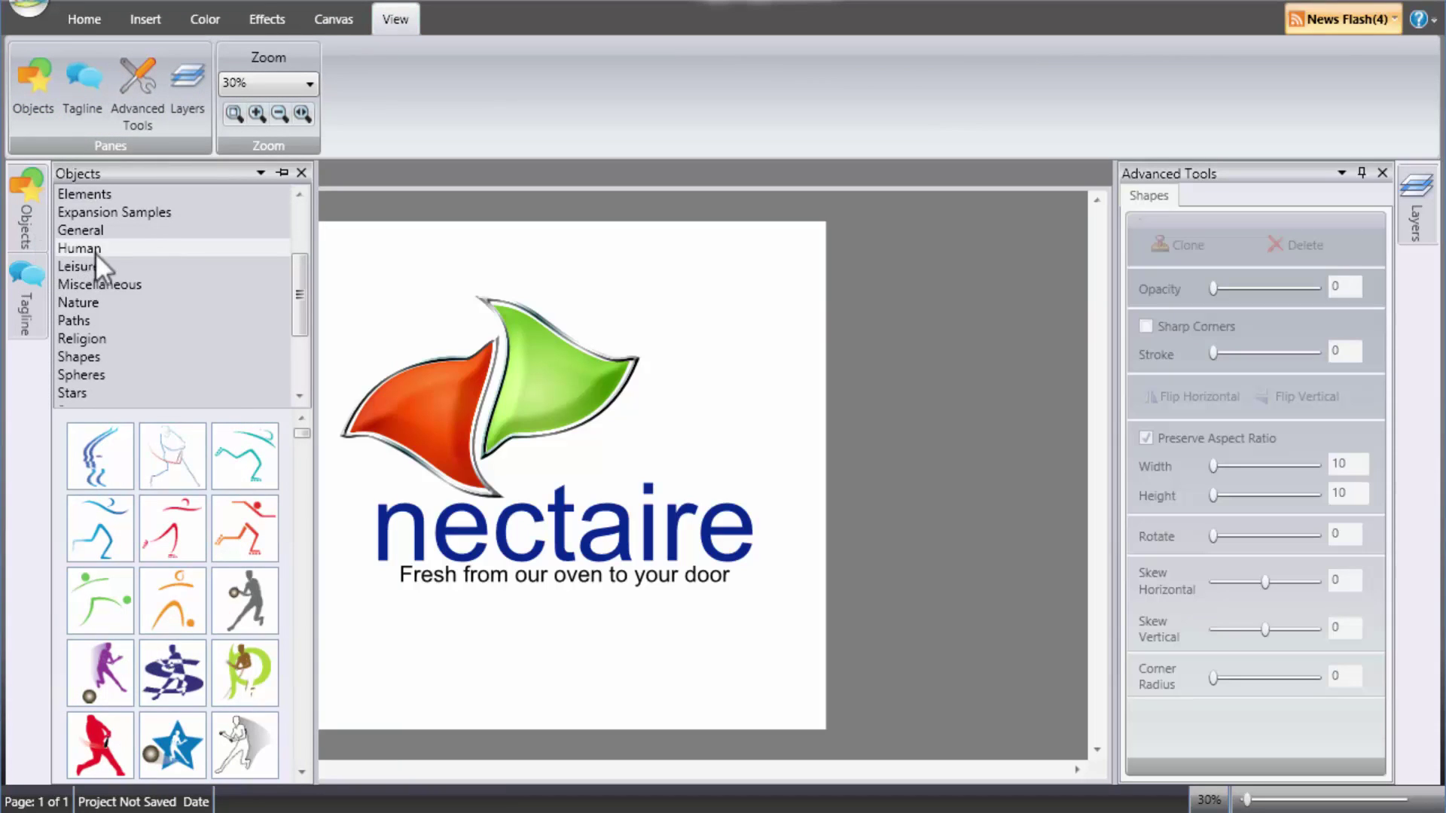
left_click(17, 316)
scroll(192, 282, "down", 5)
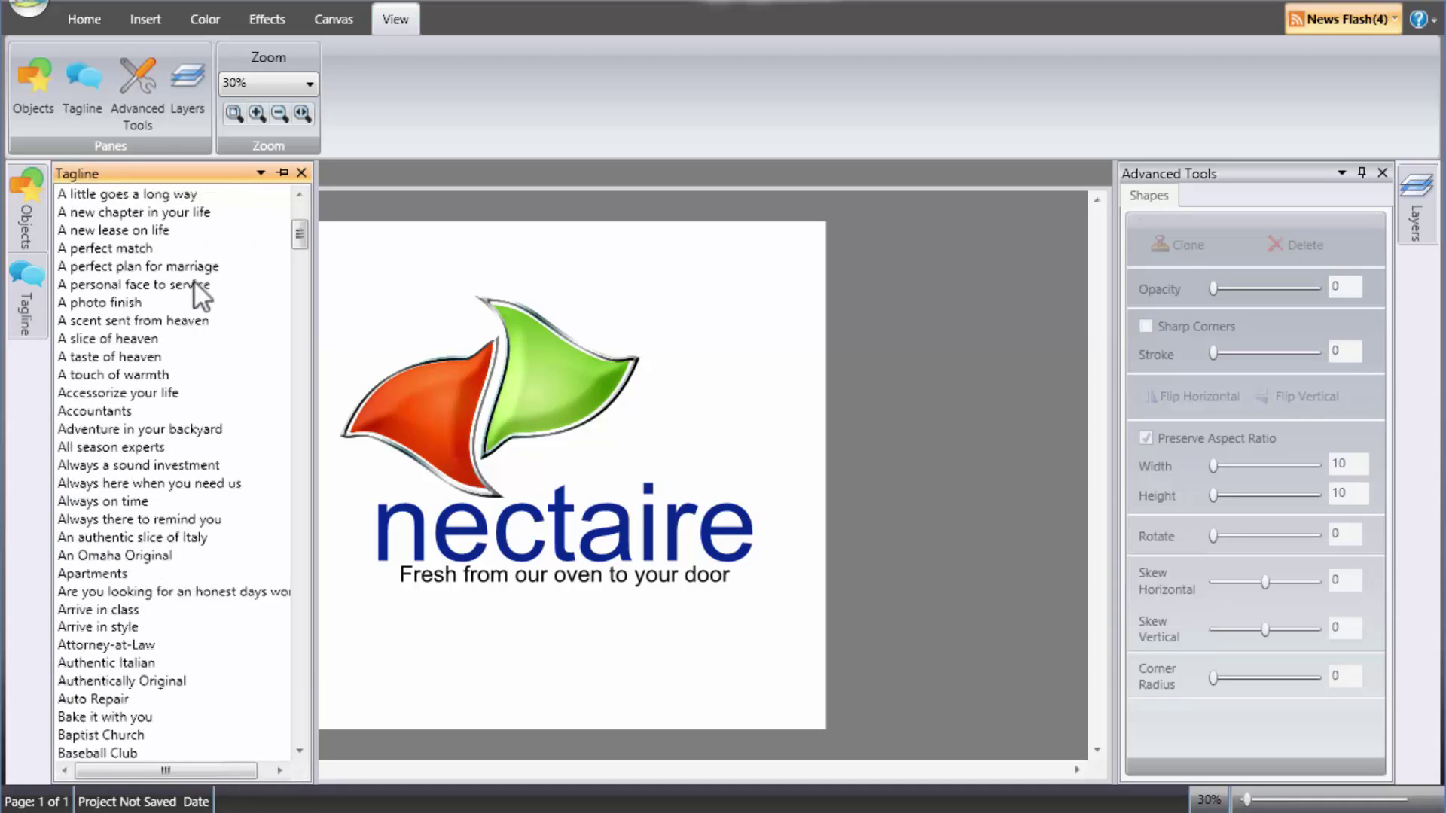
scroll(196, 283, "down", 8)
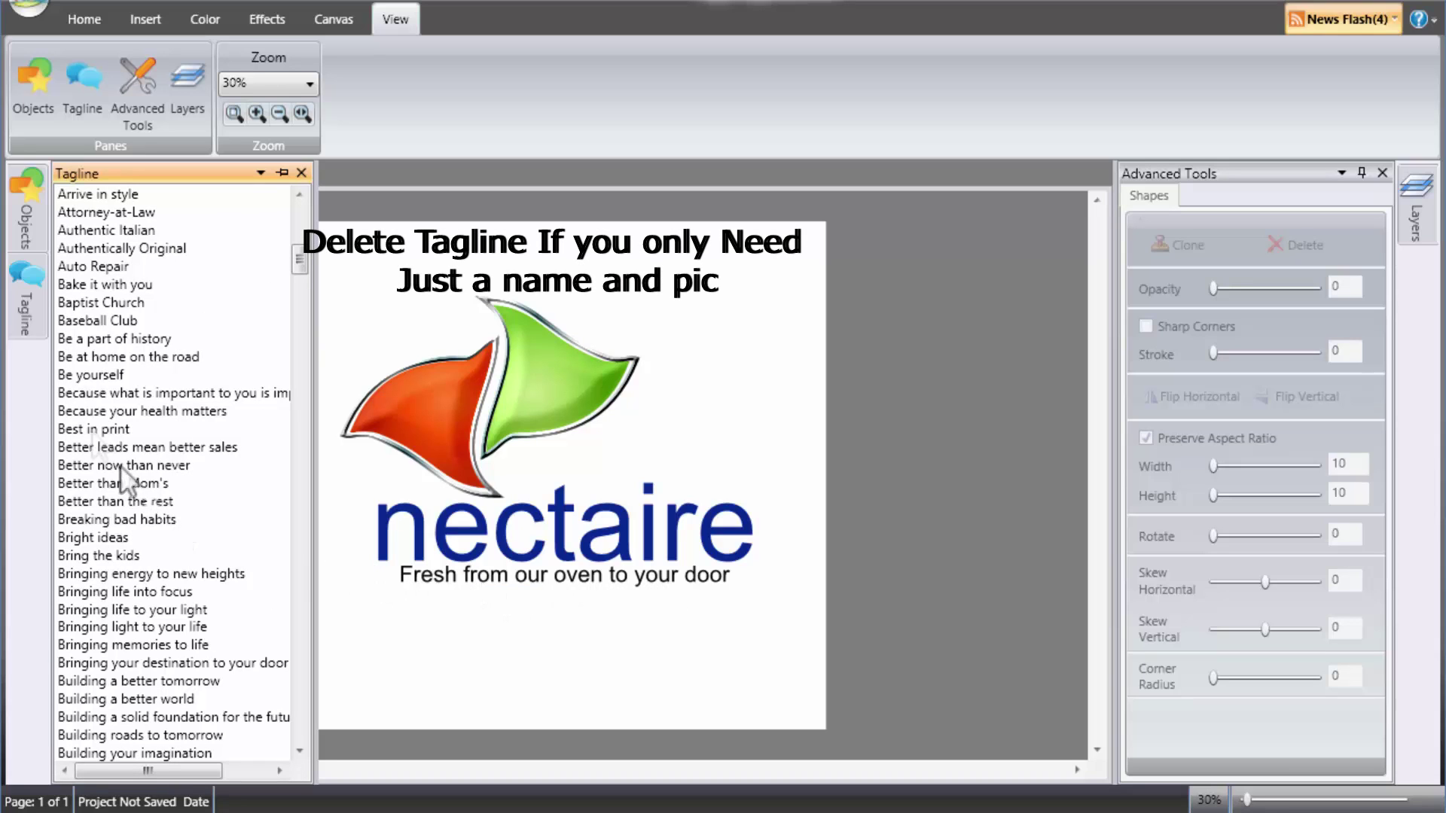
scroll(179, 549, "down", 5)
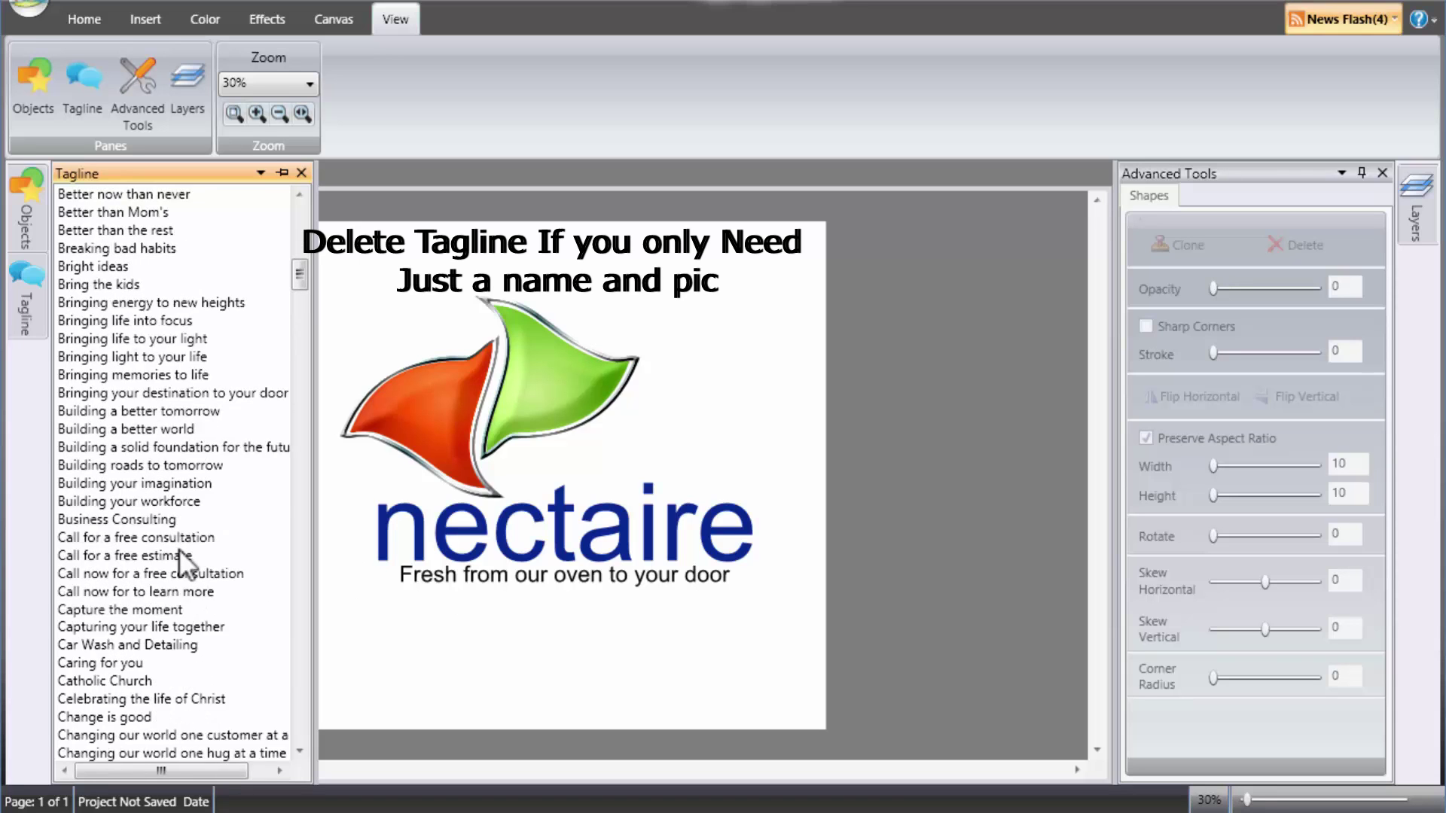
scroll(179, 550, "up", 10)
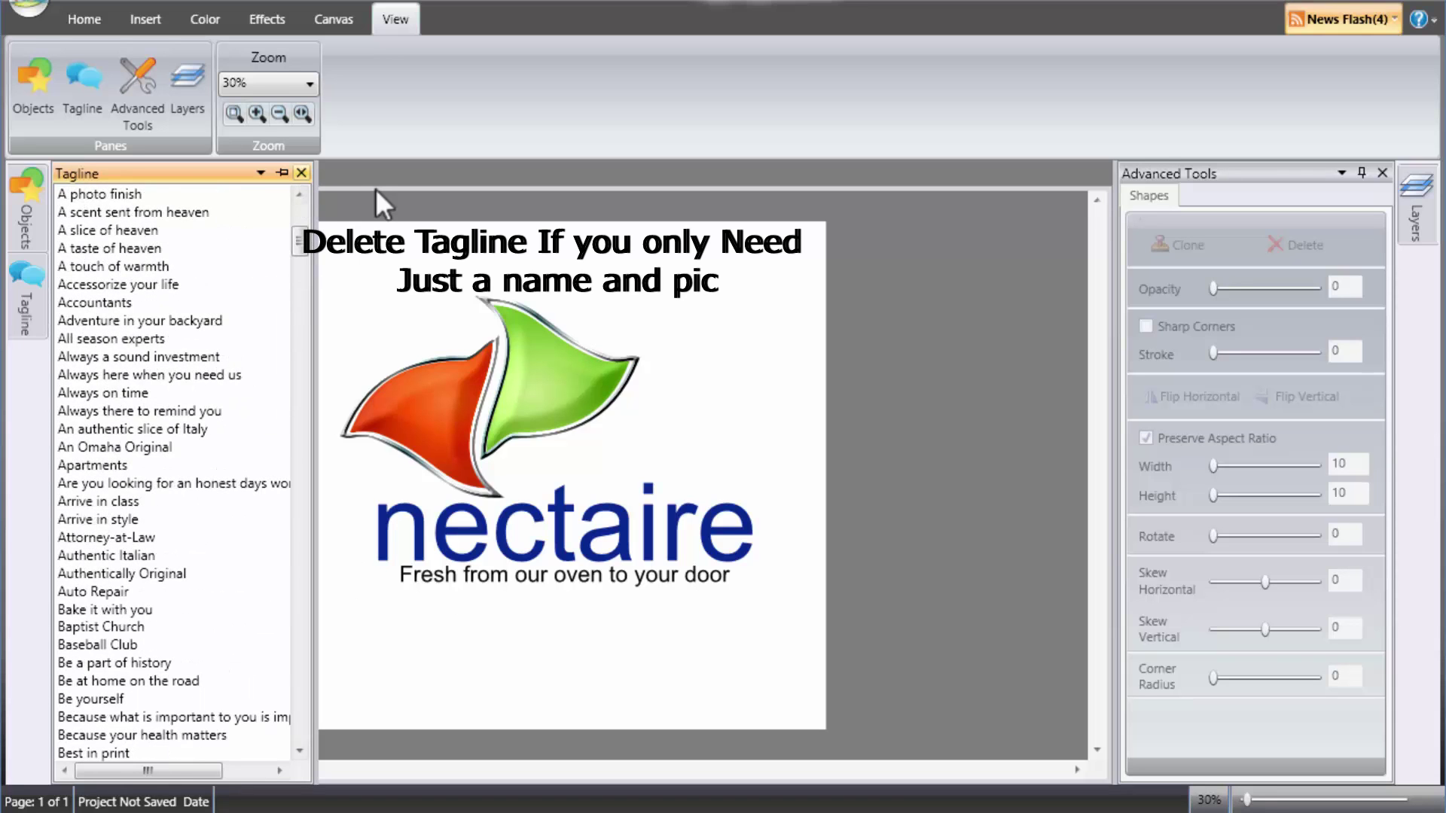
left_click(300, 172)
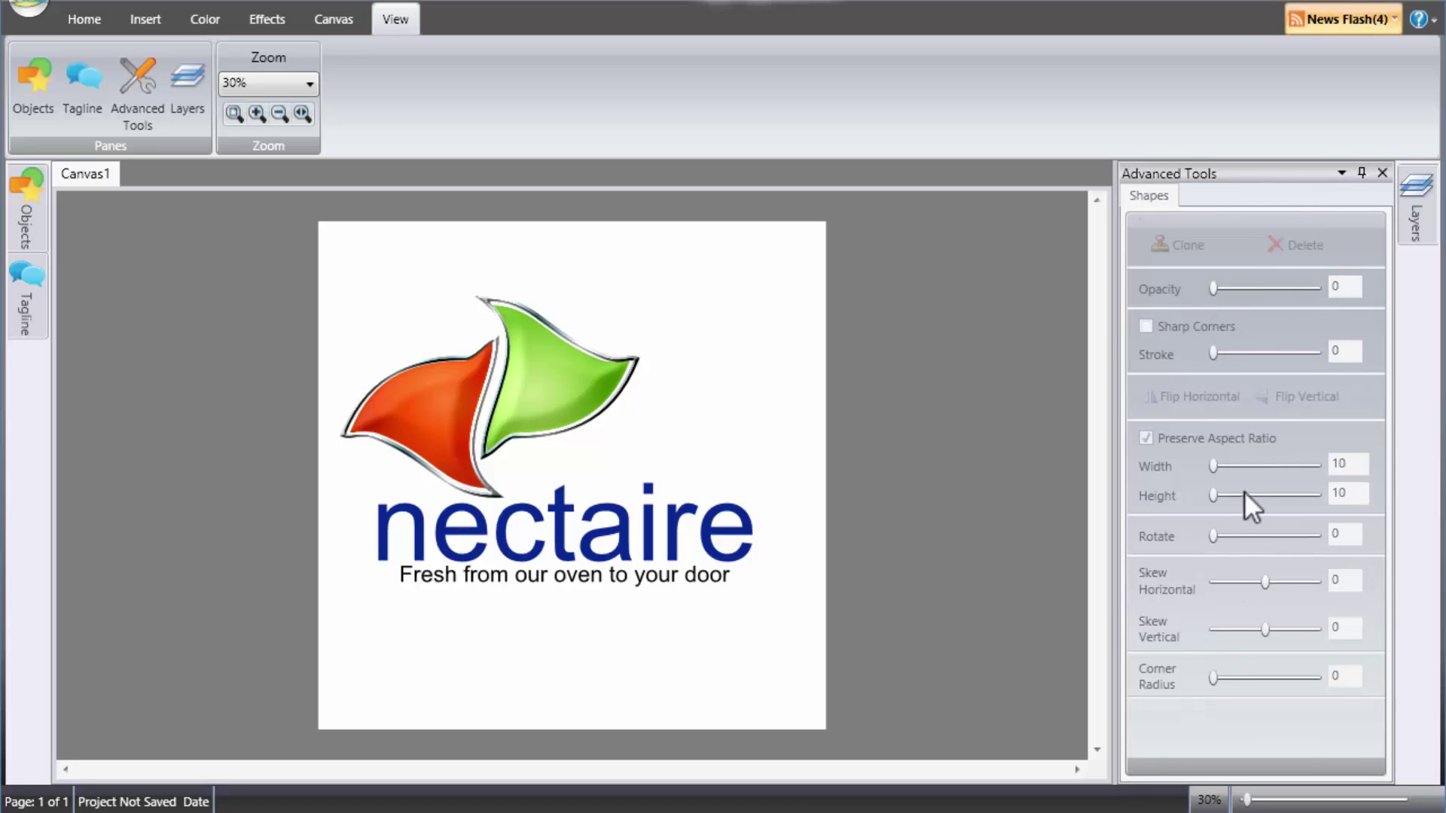
- Select the green leaf, then the nectaire name text on the canvas
left_click(576, 391)
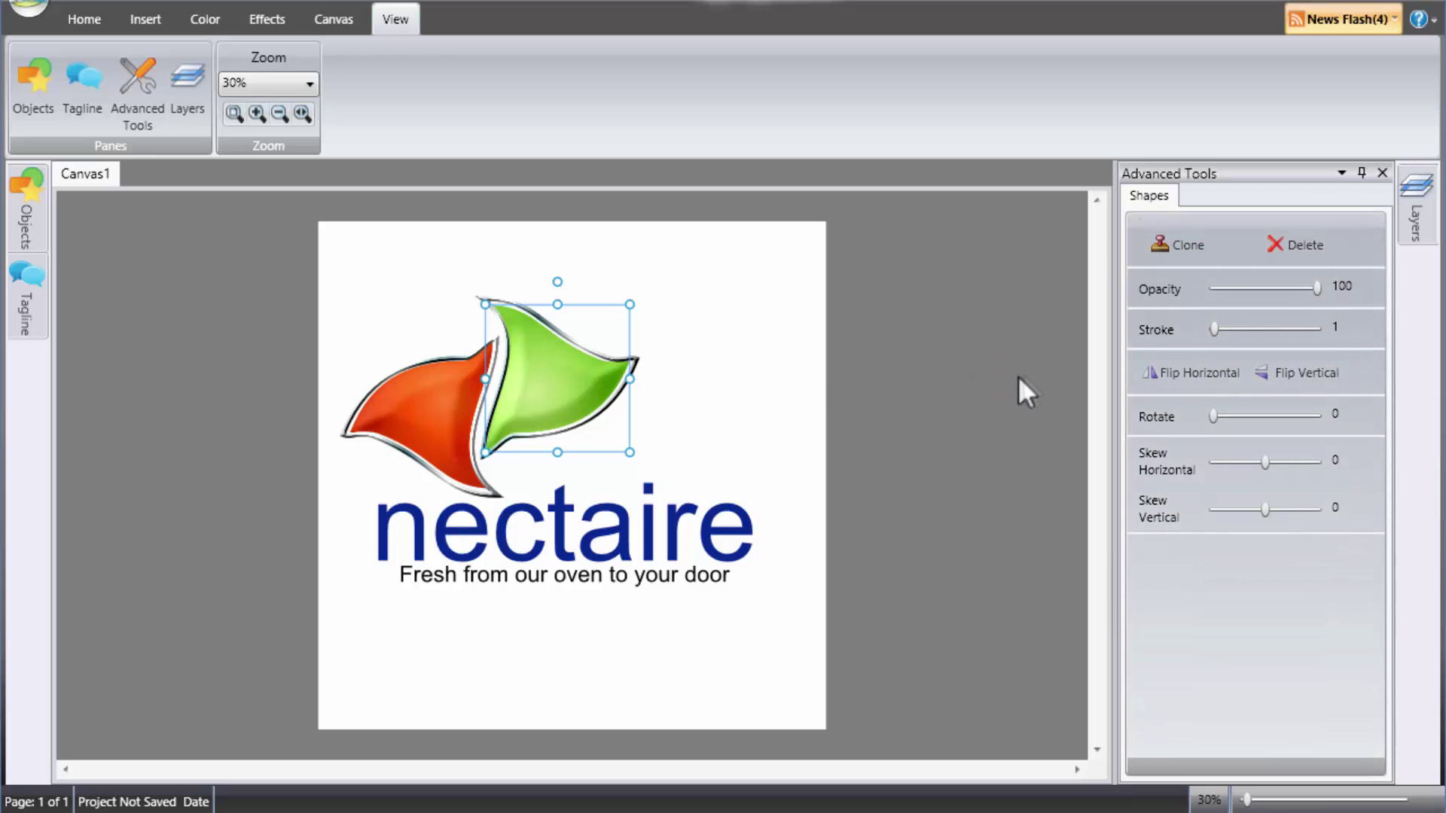
left_click(146, 242)
left_click(419, 525)
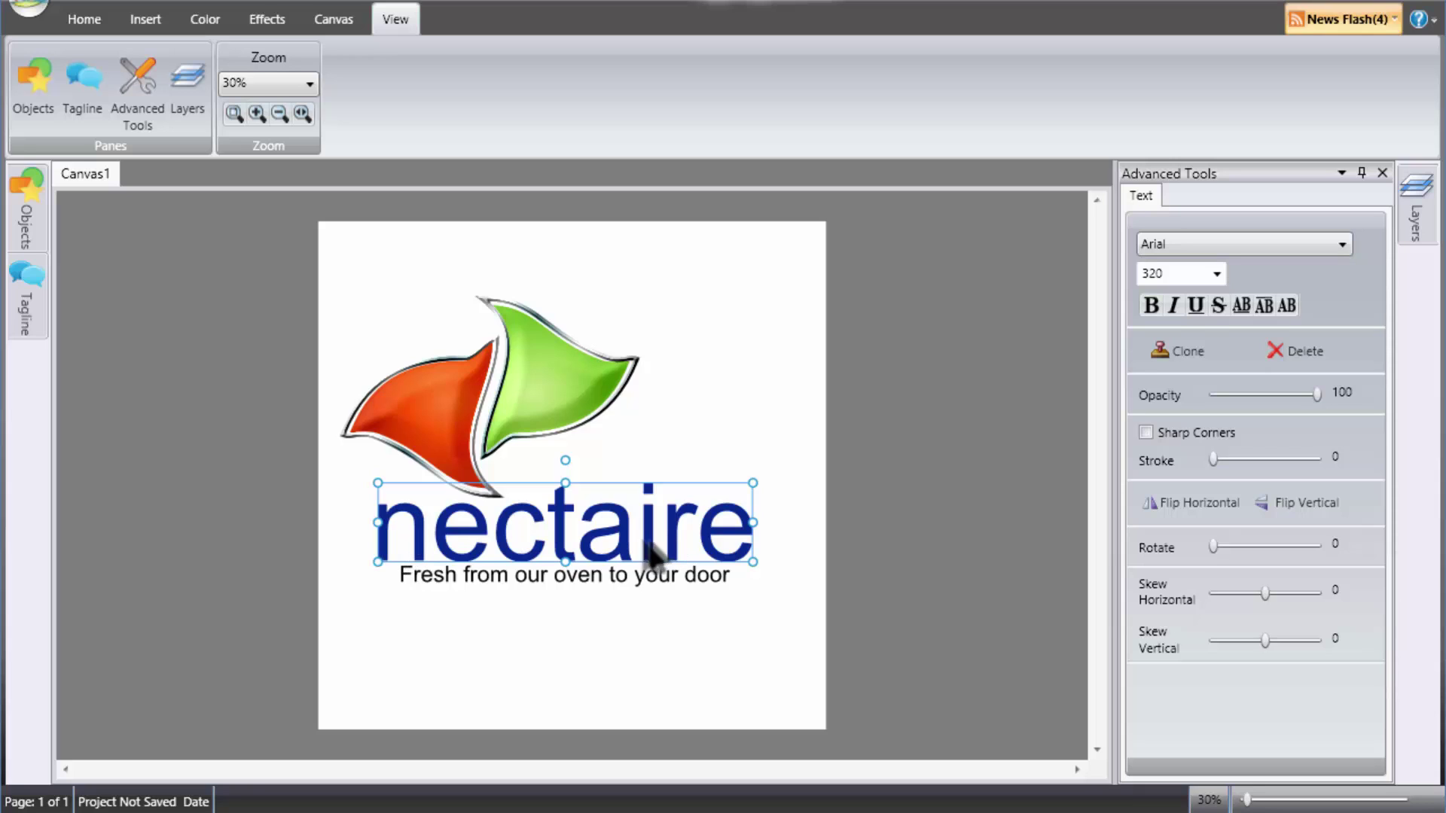
- Replace 'nectaire' with 'TrueOnlineRiches.com' in the Text dialog and confirm
double_click(564, 536)
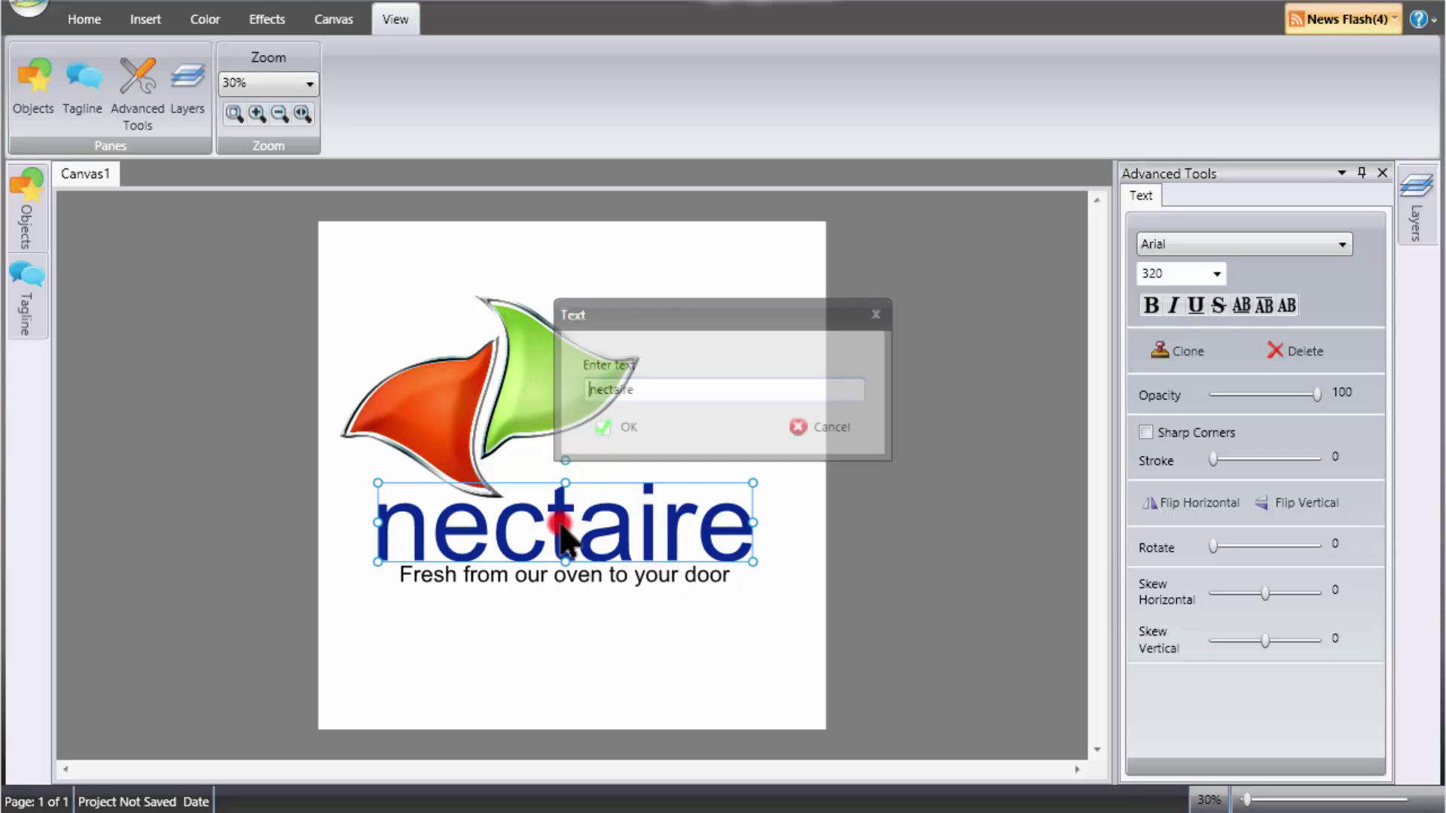
left_click_drag(664, 392, 506, 418)
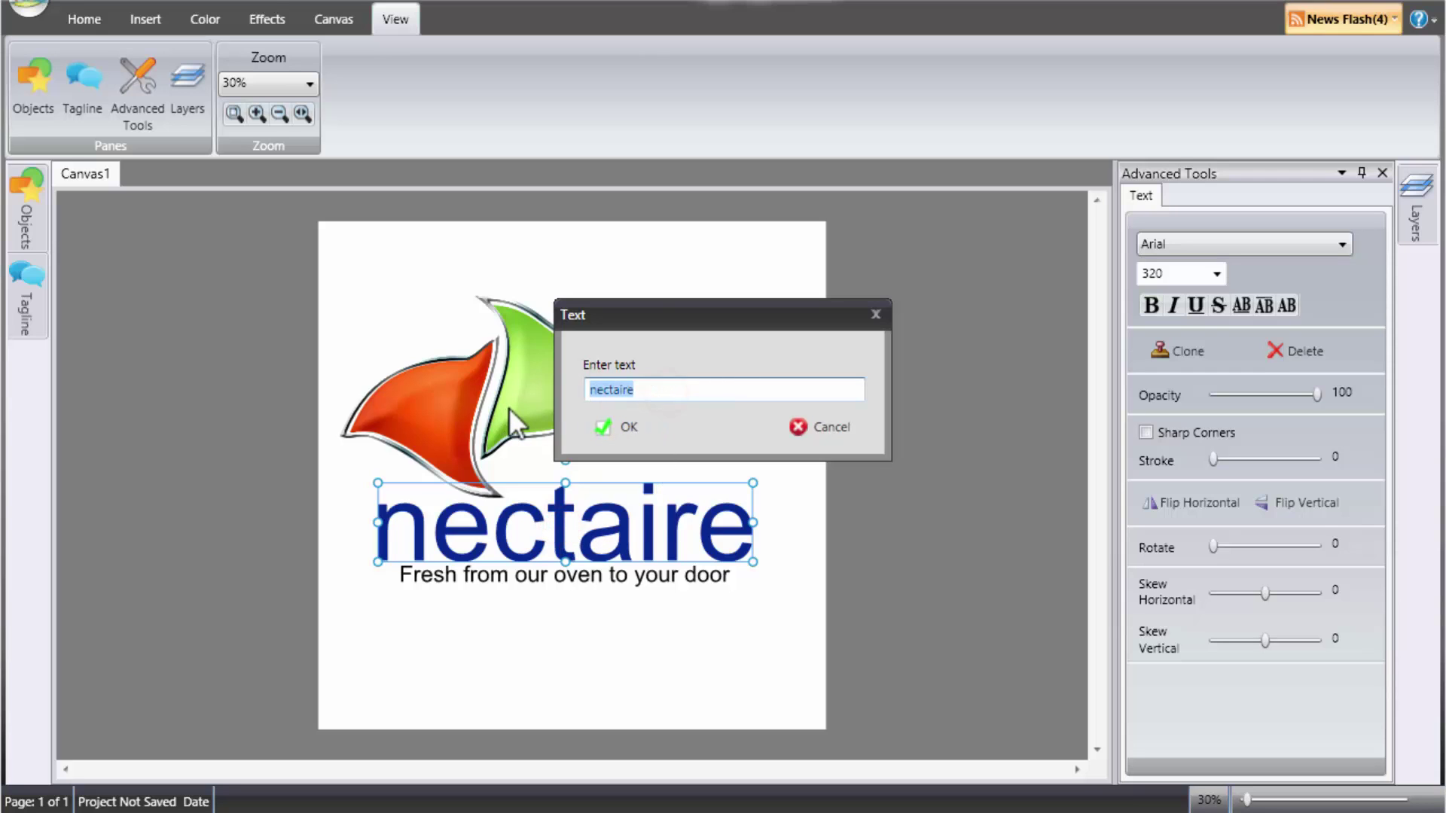
type("TrueOnlineRiches.com")
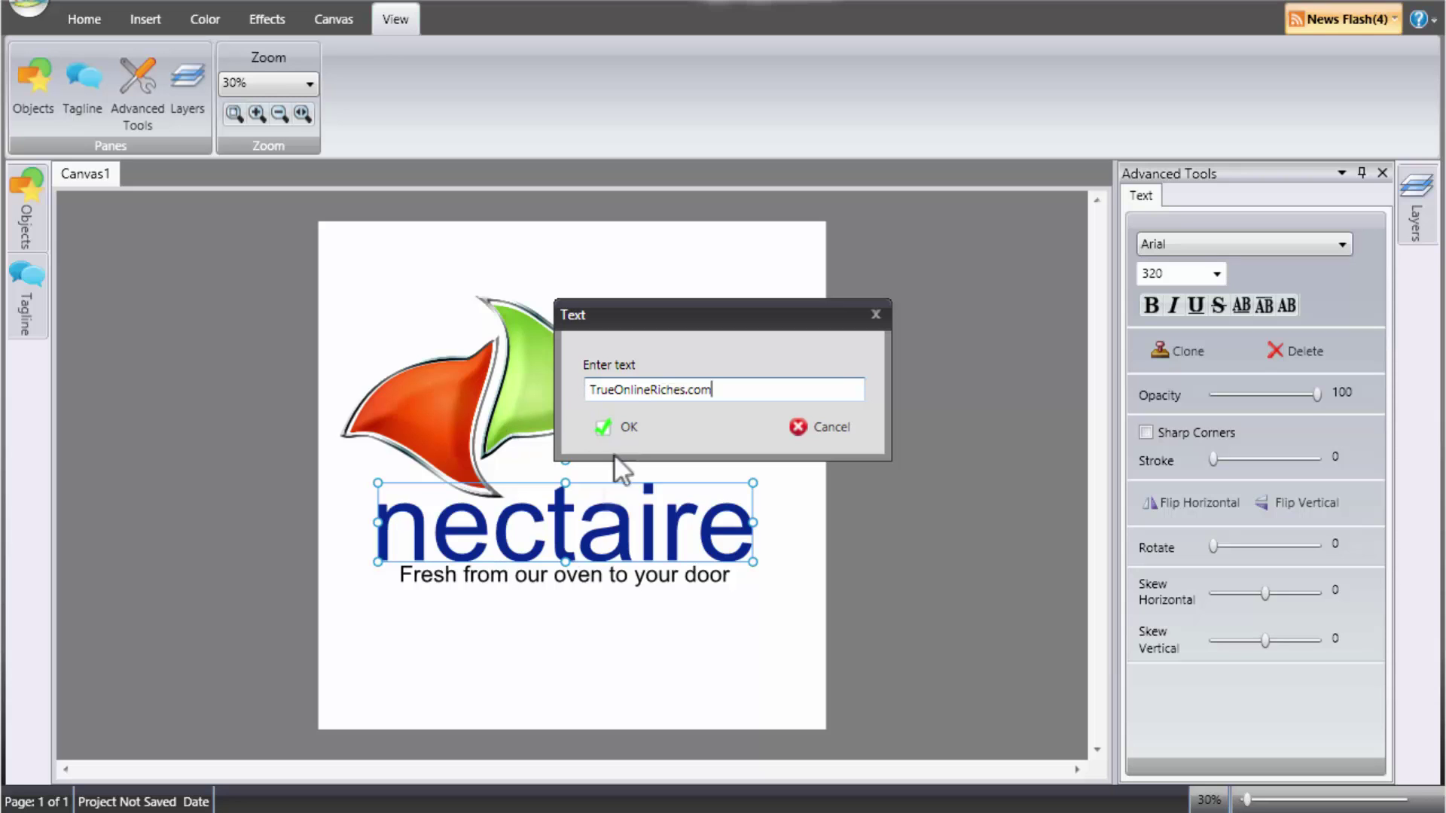
left_click(618, 426)
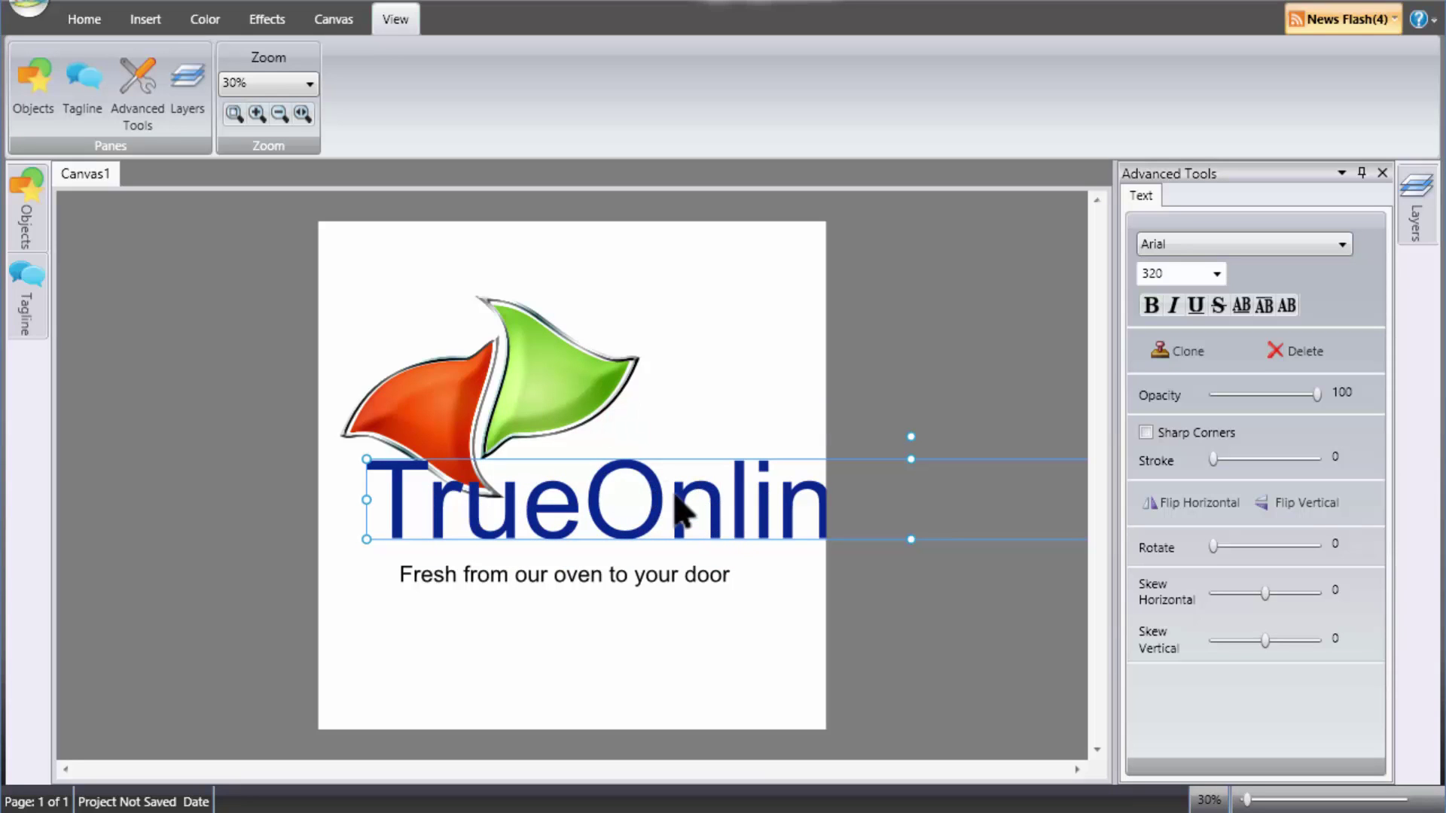
- Drag the TrueOnlineRiches.com name left and down toward the canvas
left_click_drag(682, 493, 548, 516)
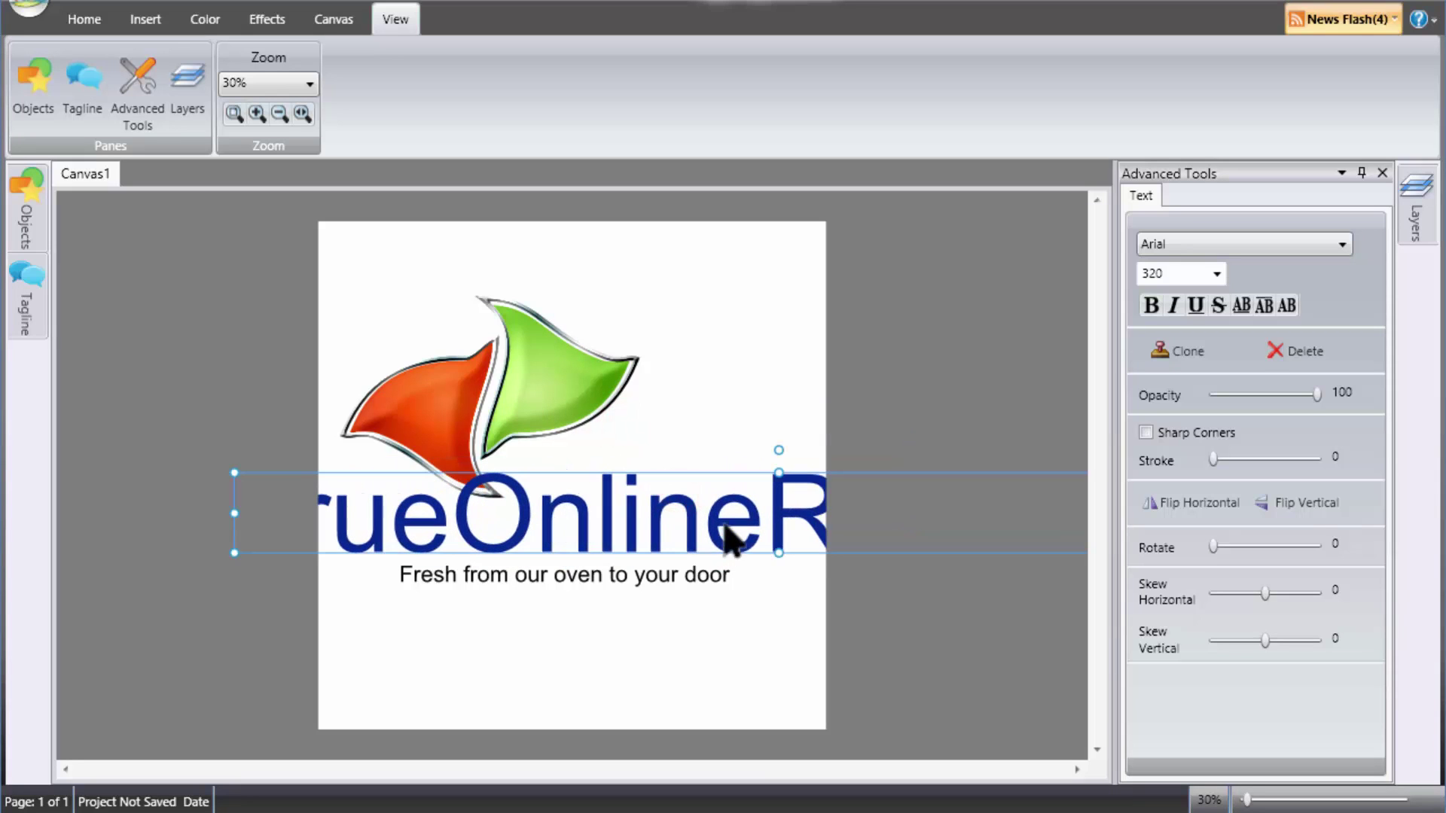
left_click_drag(689, 516, 561, 516)
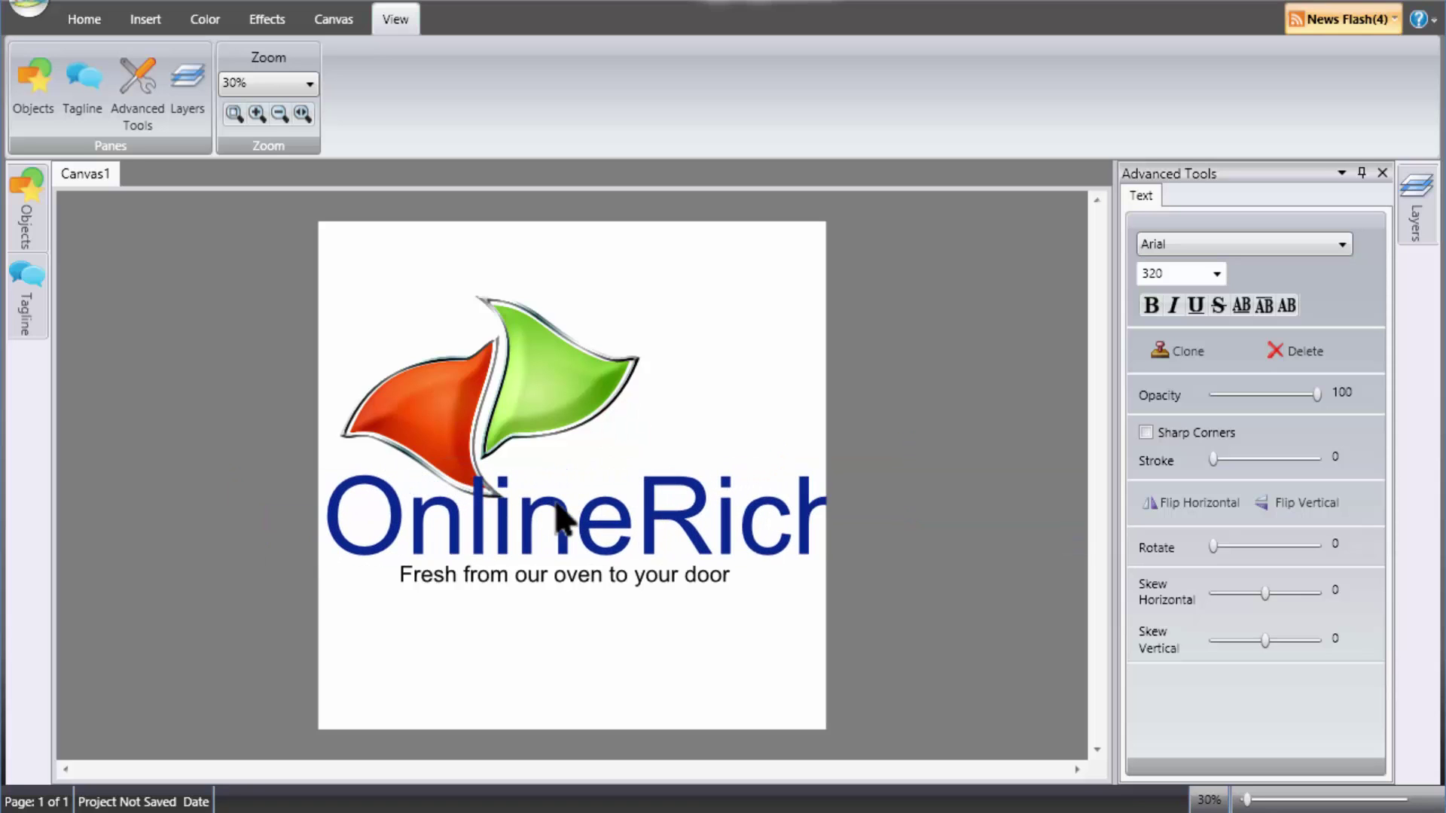
left_click_drag(666, 531, 629, 542)
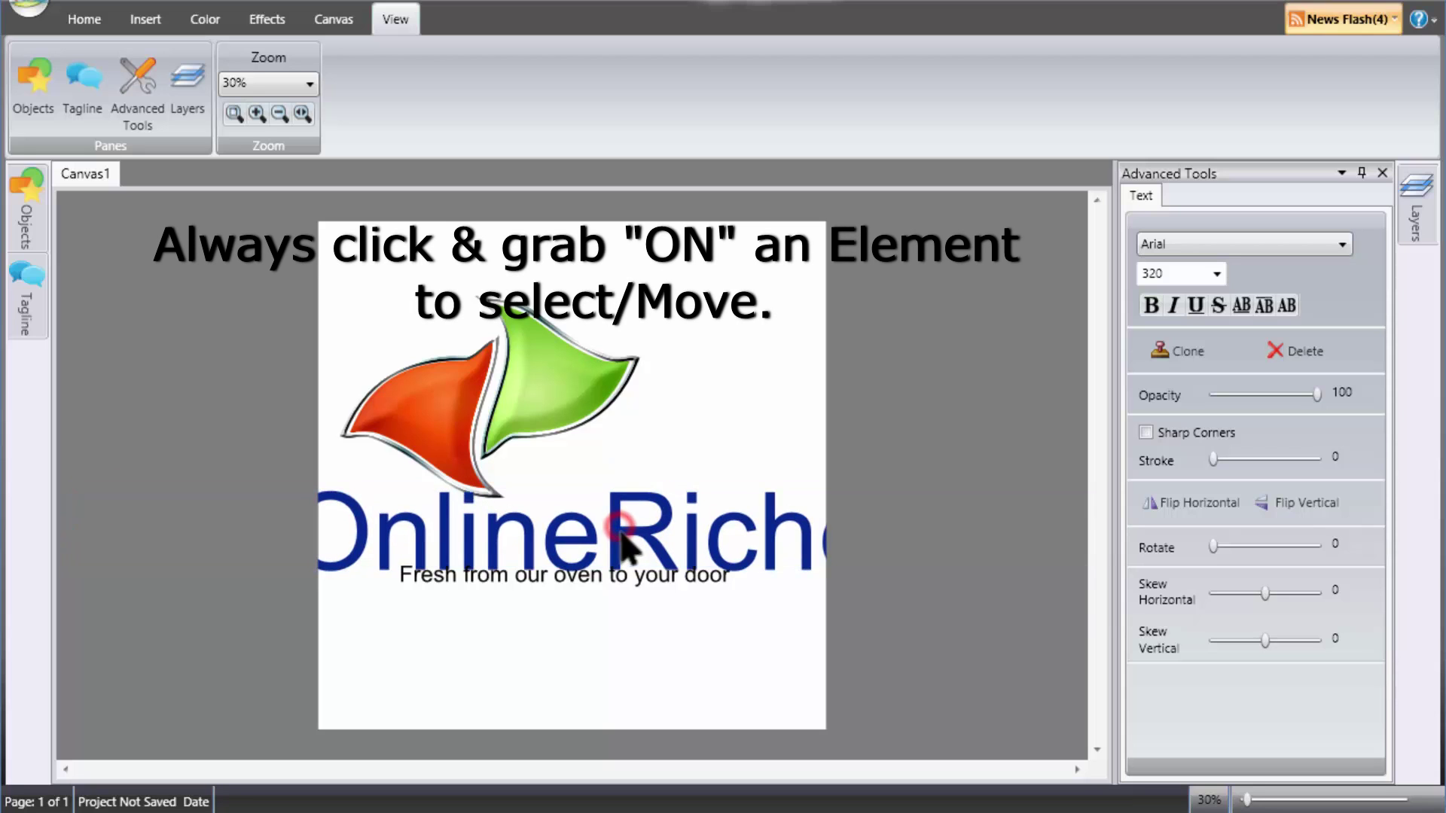
left_click(599, 503)
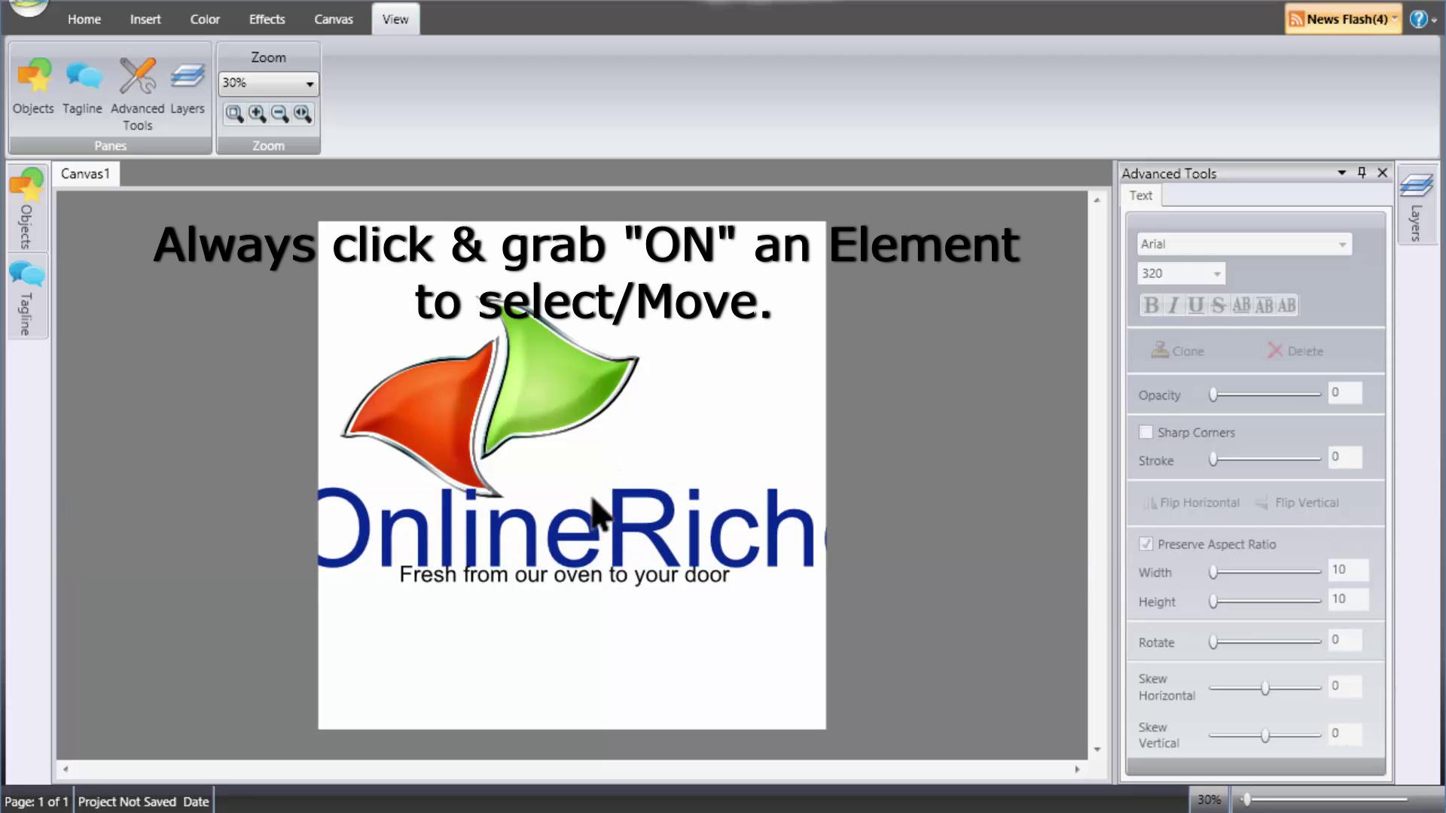
left_click(623, 512)
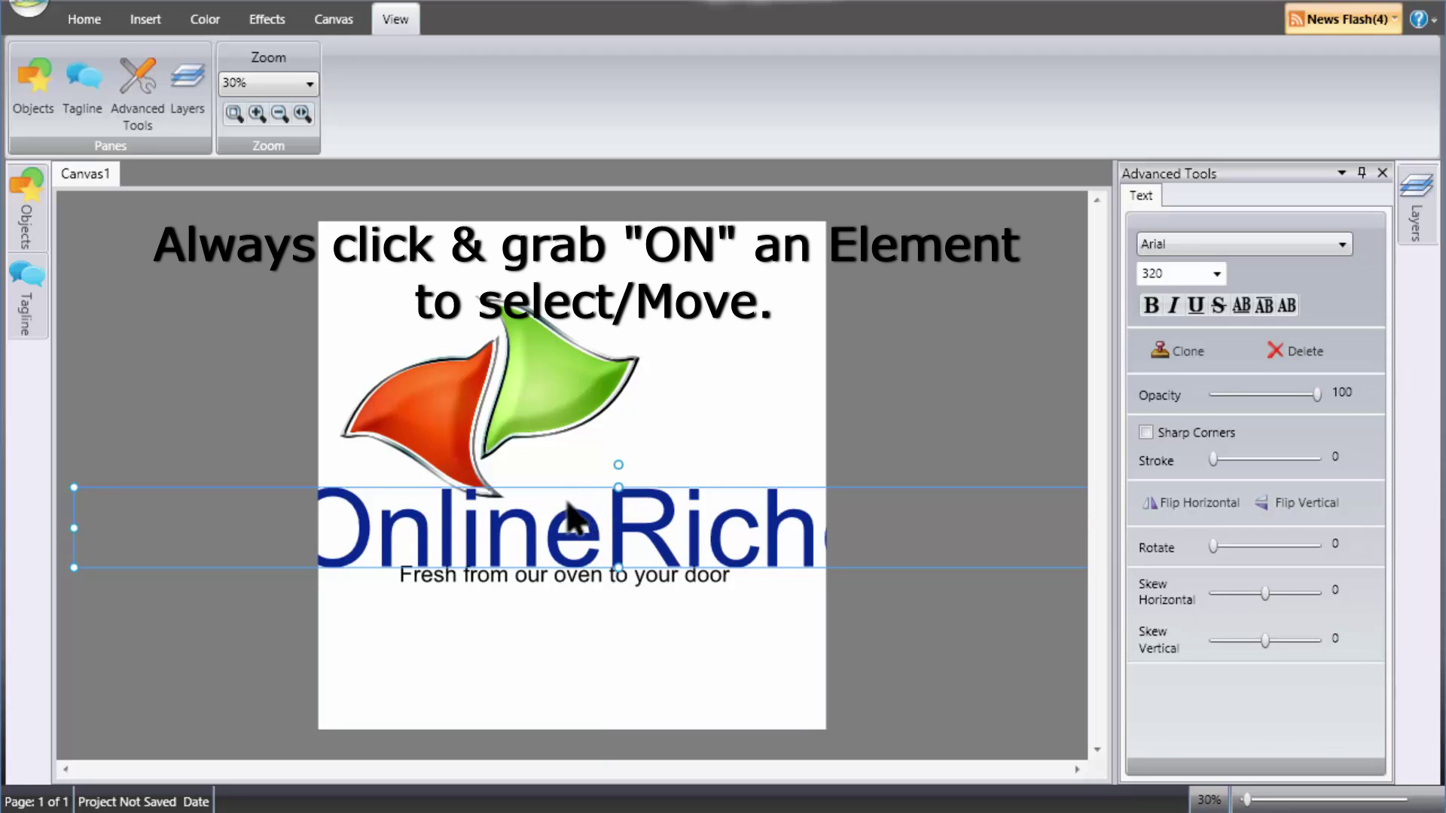
left_click(592, 501)
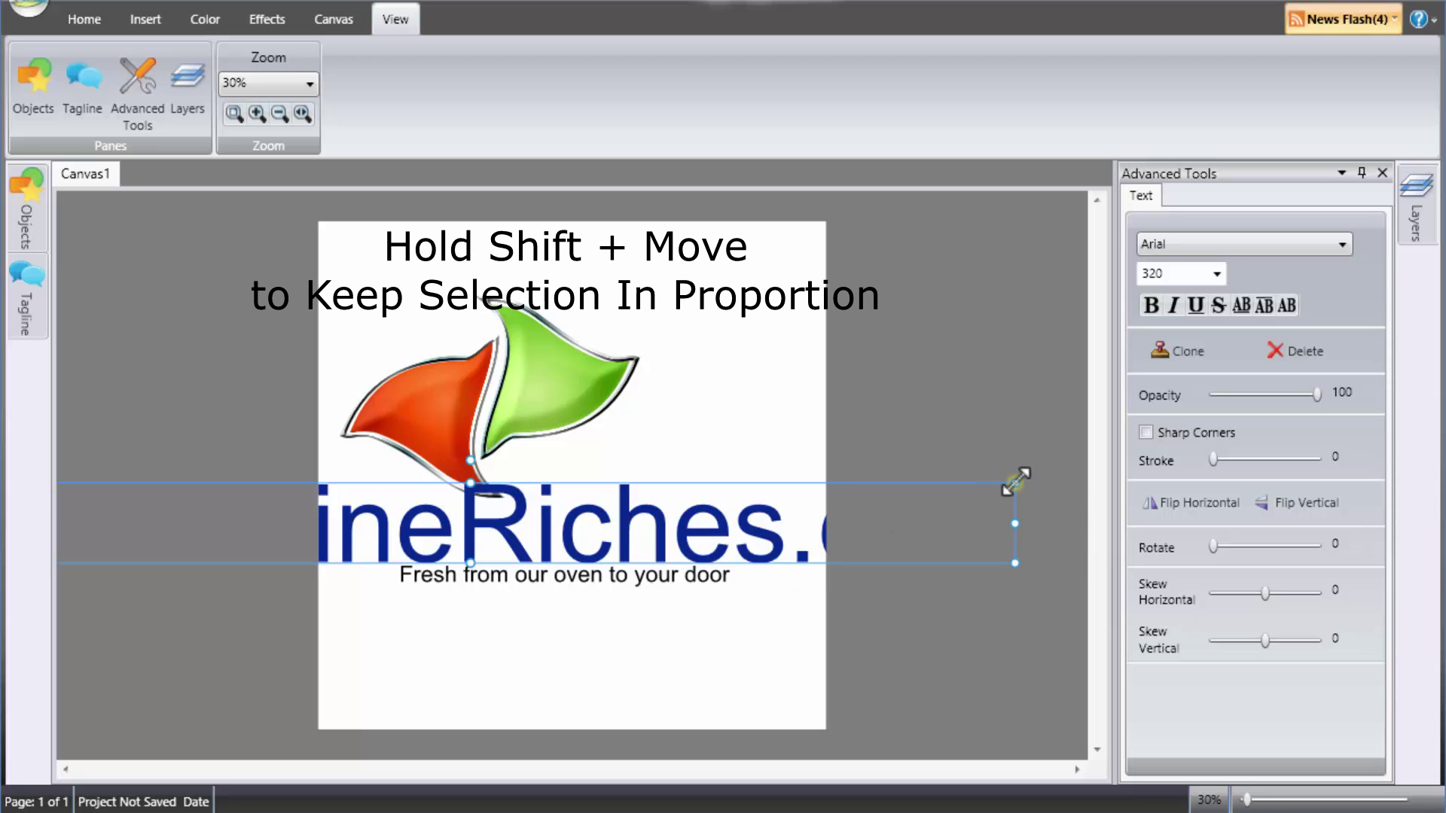
- Shrink the name to size 131.1 and centre it fully on the canvas under the icon
left_click_drag(1016, 485, 363, 542)
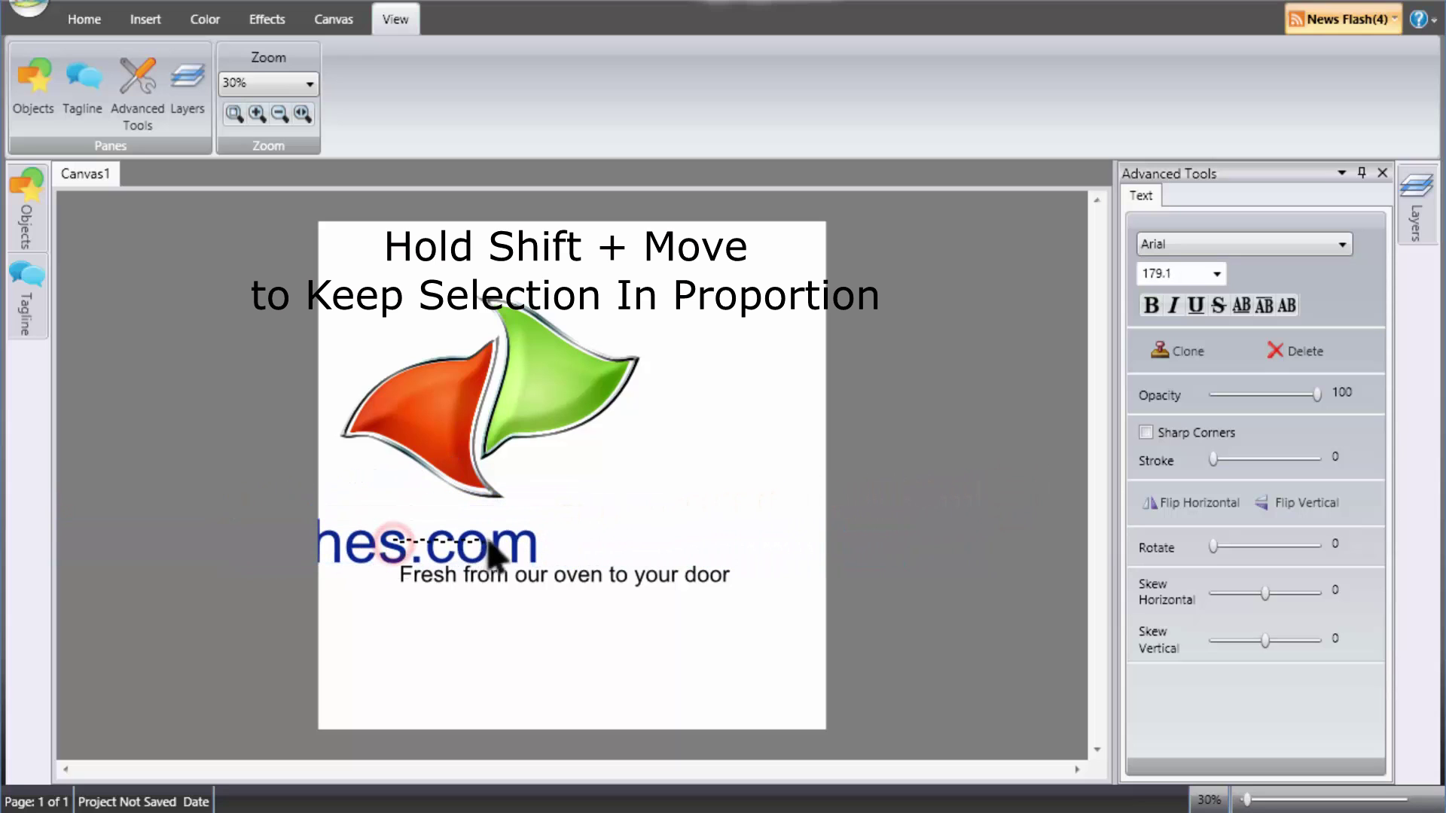
left_click_drag(392, 544, 693, 548)
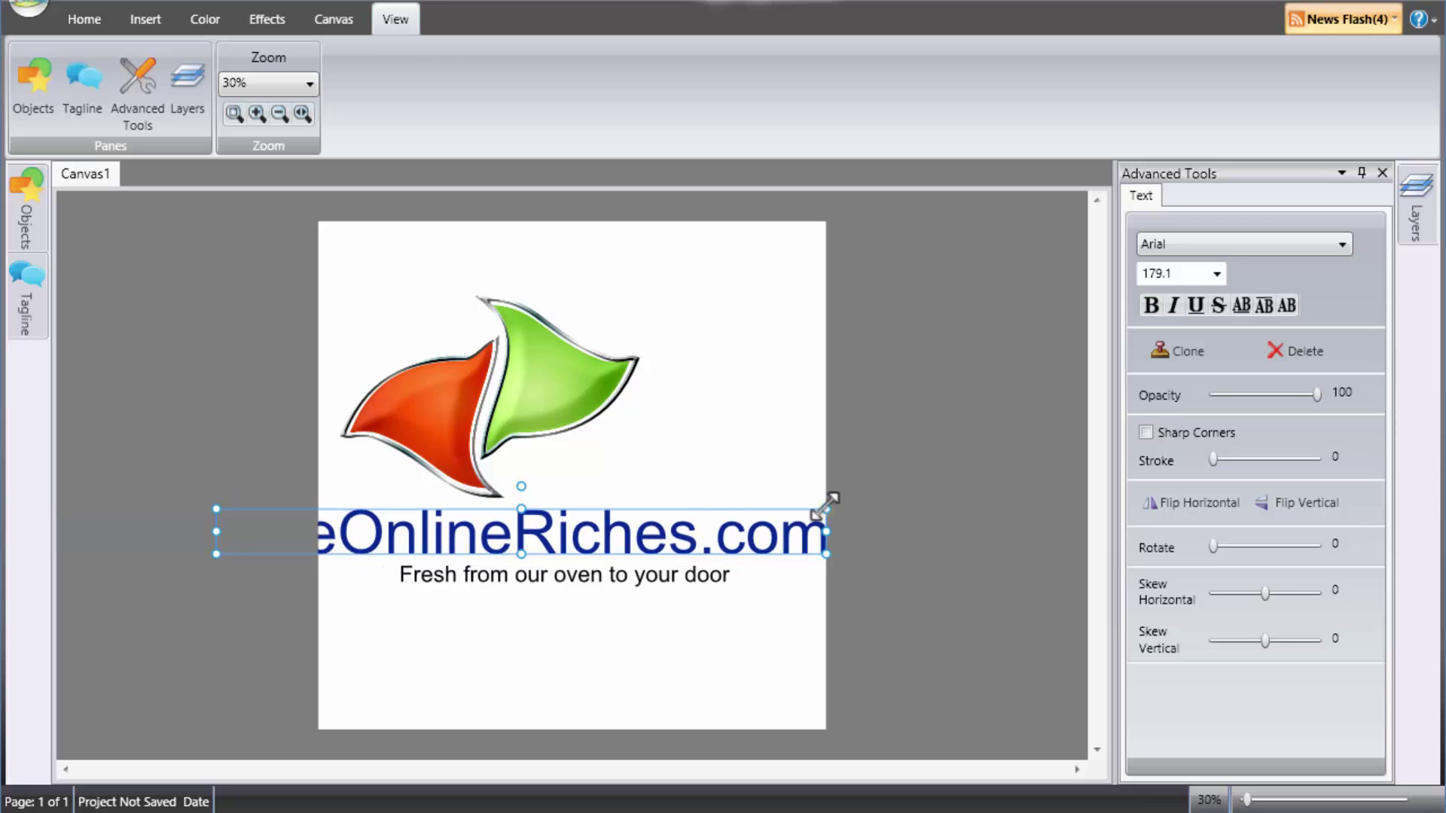
left_click_drag(826, 508, 583, 528)
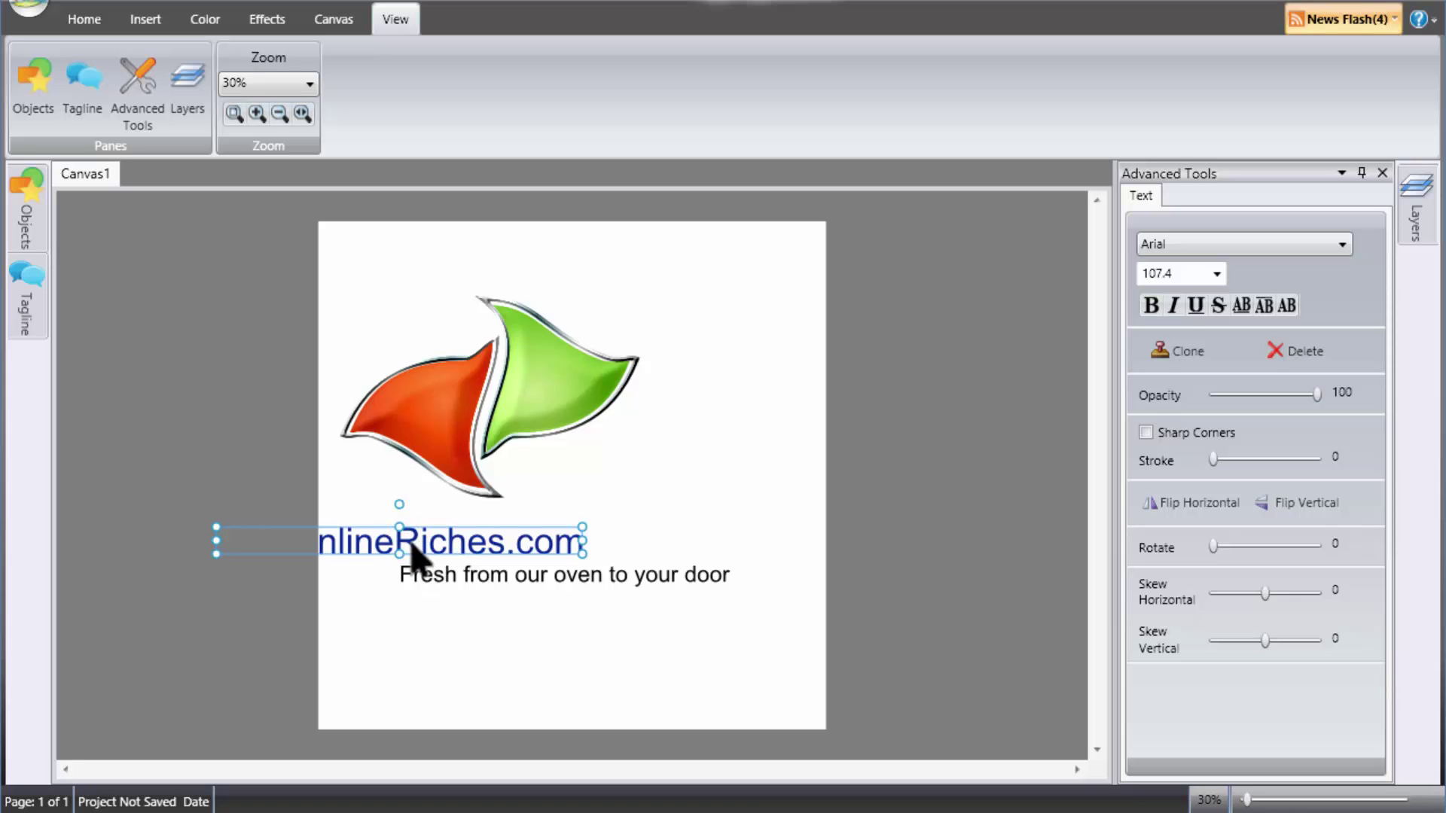
left_click_drag(410, 553, 558, 555)
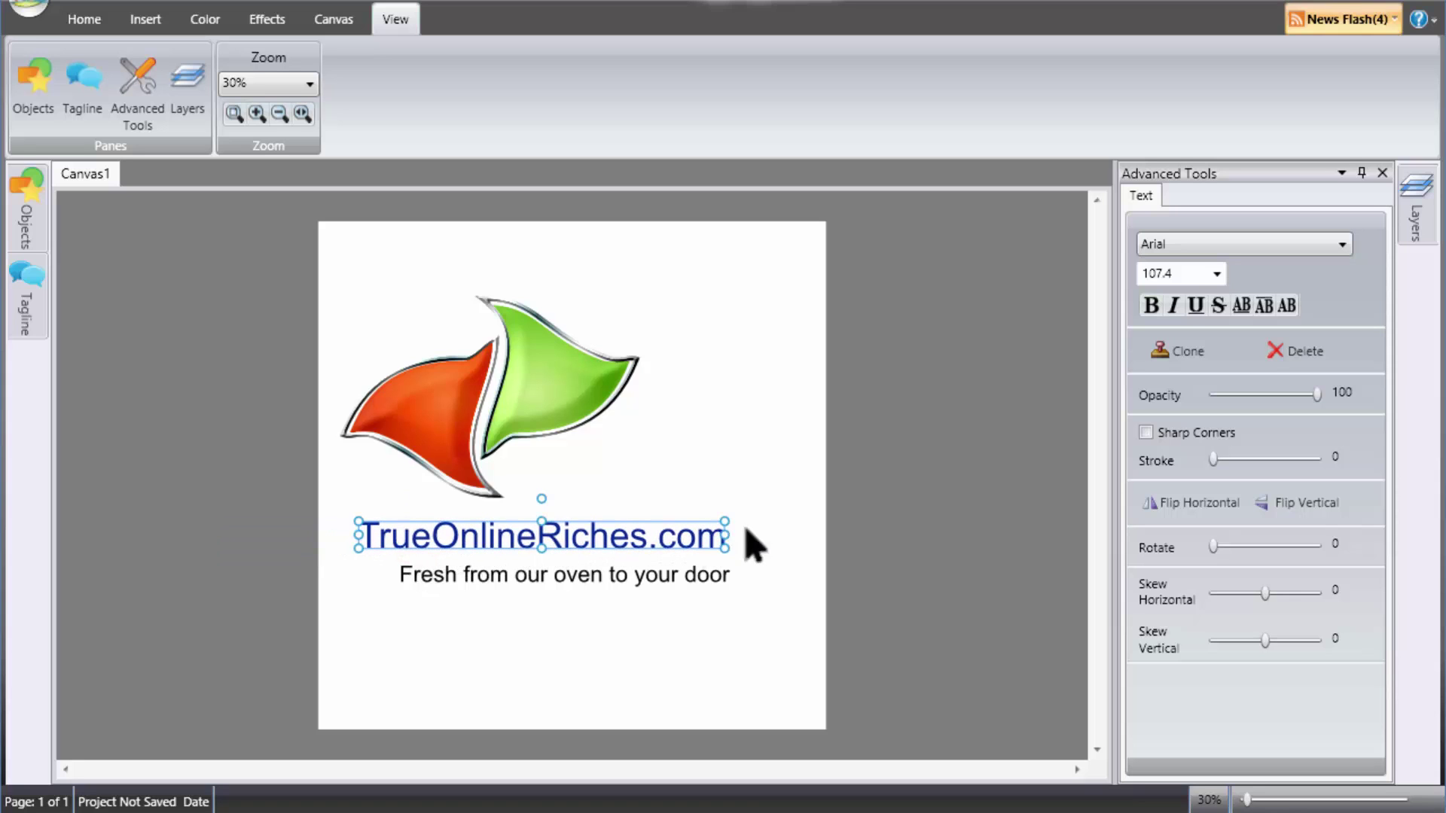
mouse_move(727, 518)
left_mouse_down()
mouse_move(745, 507)
mouse_move(736, 533)
left_mouse_up()
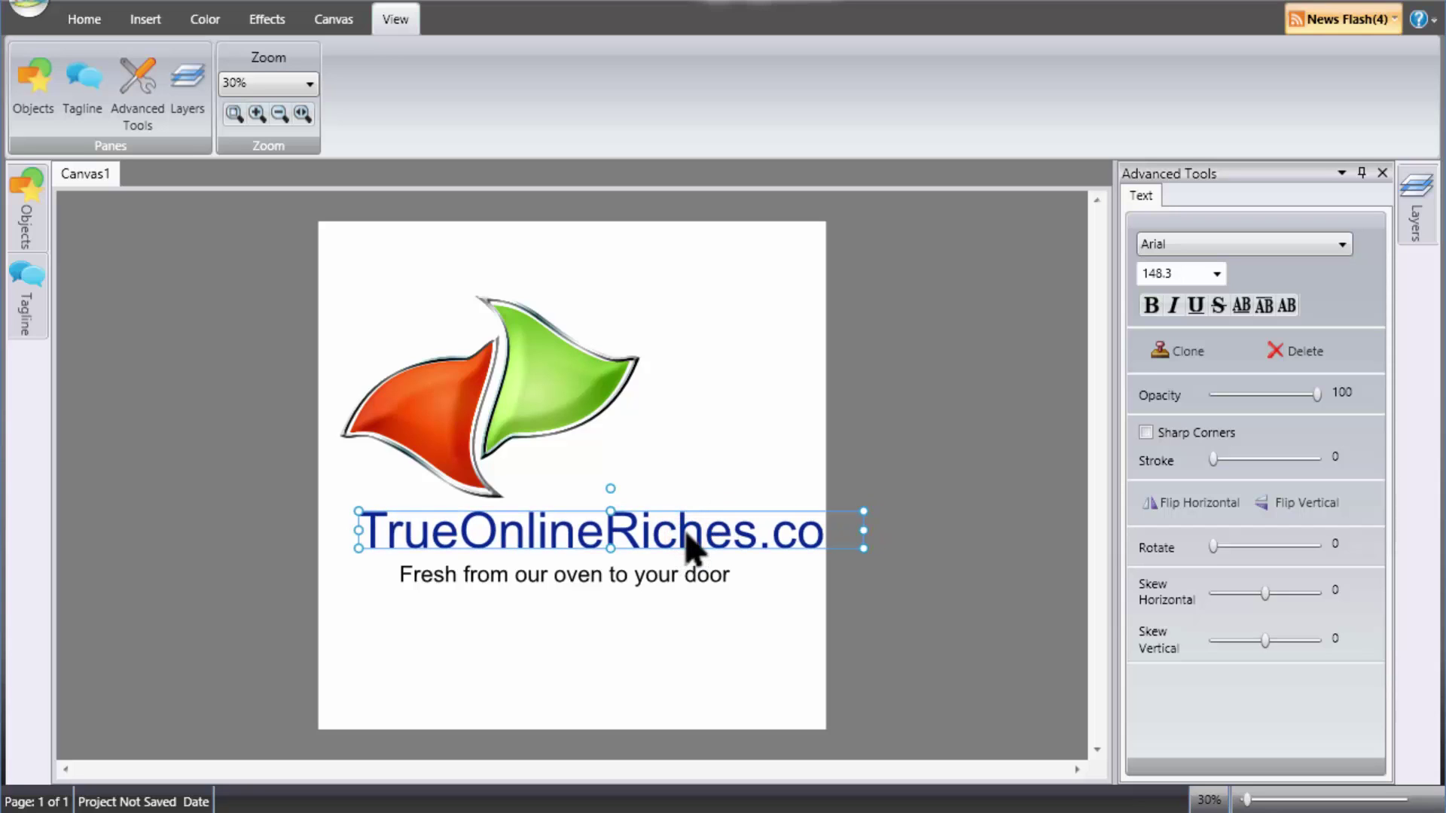
left_click_drag(687, 549, 645, 549)
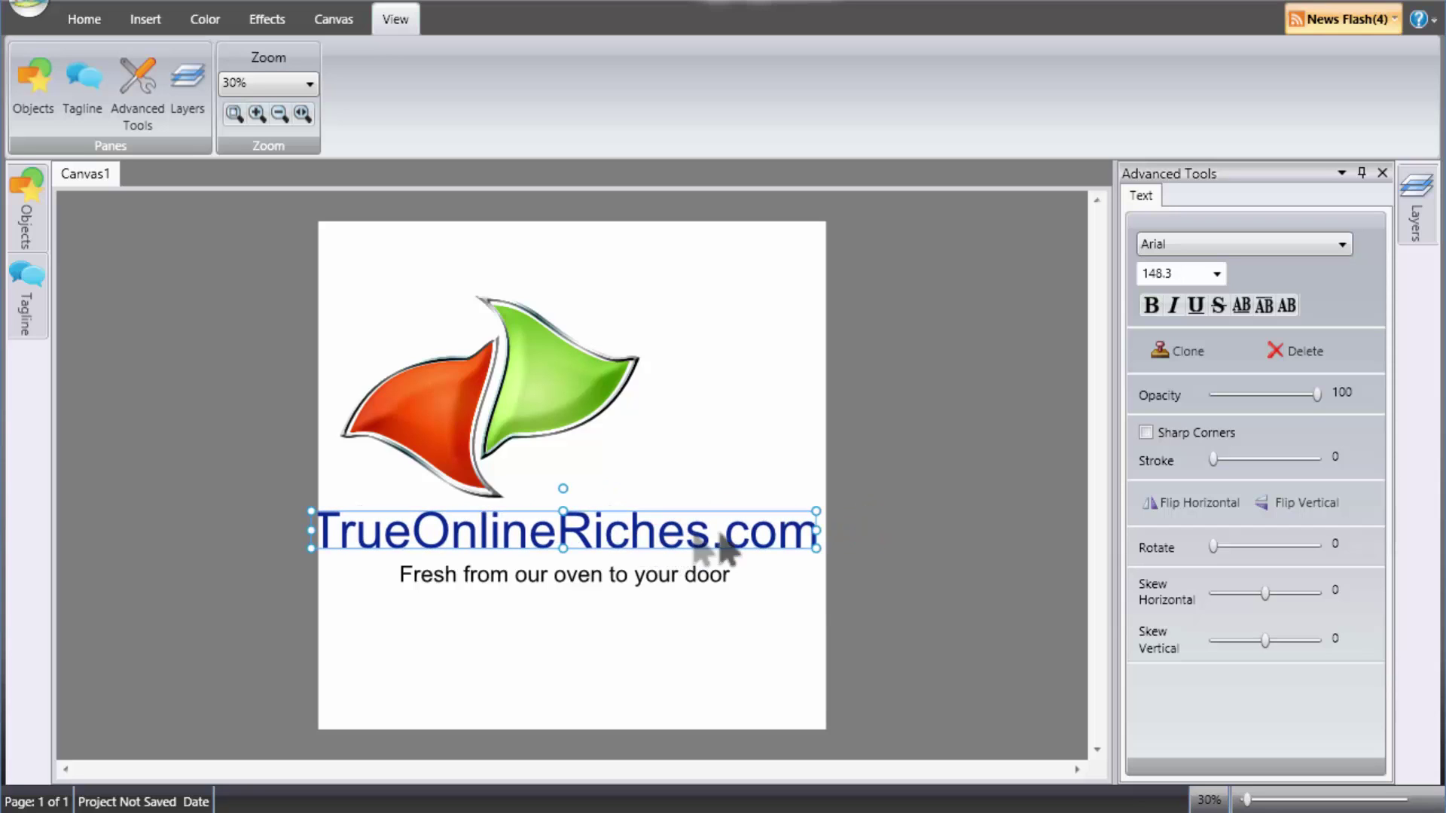
left_click_drag(813, 507, 757, 516)
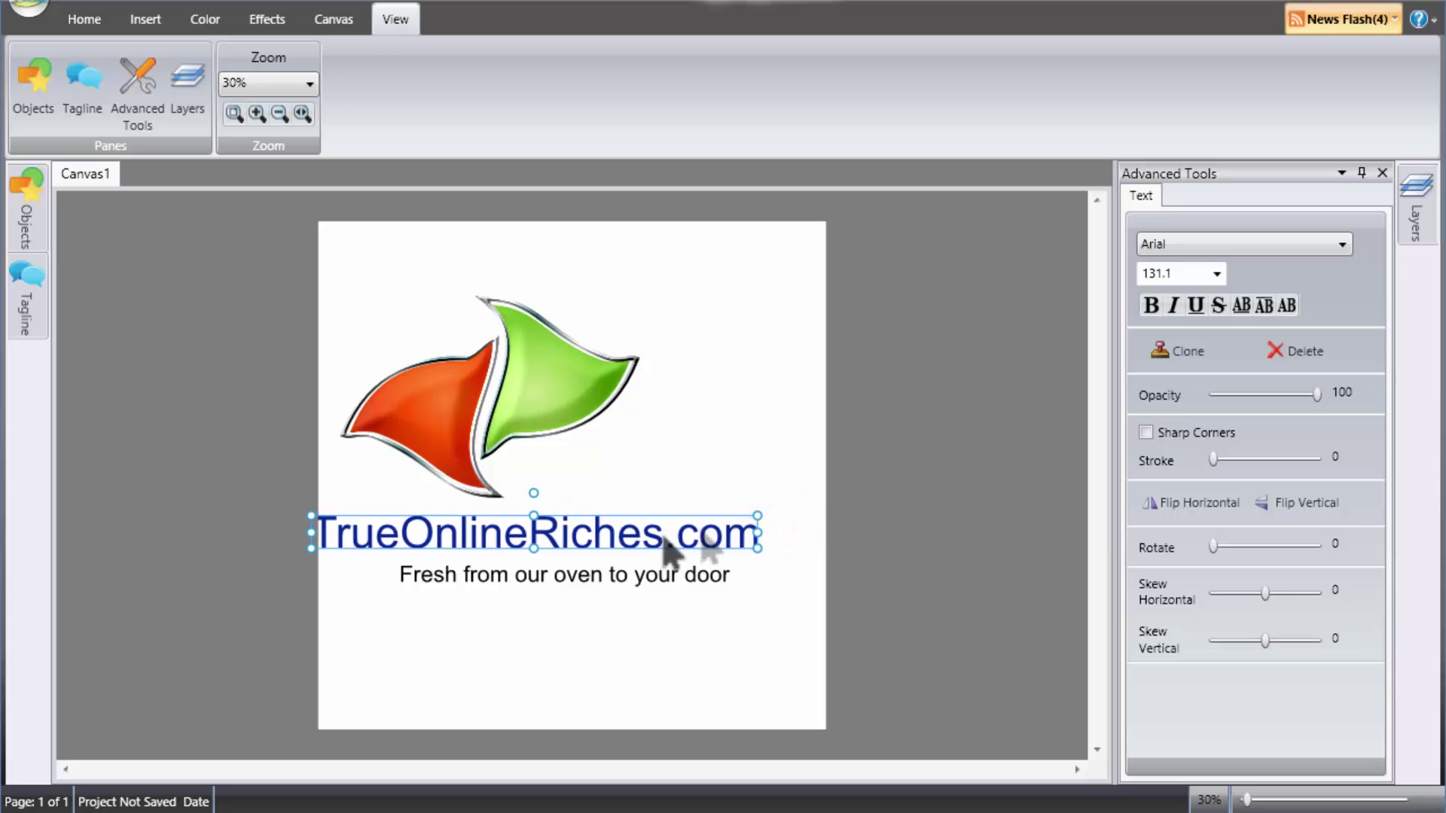
left_click_drag(613, 543, 644, 531)
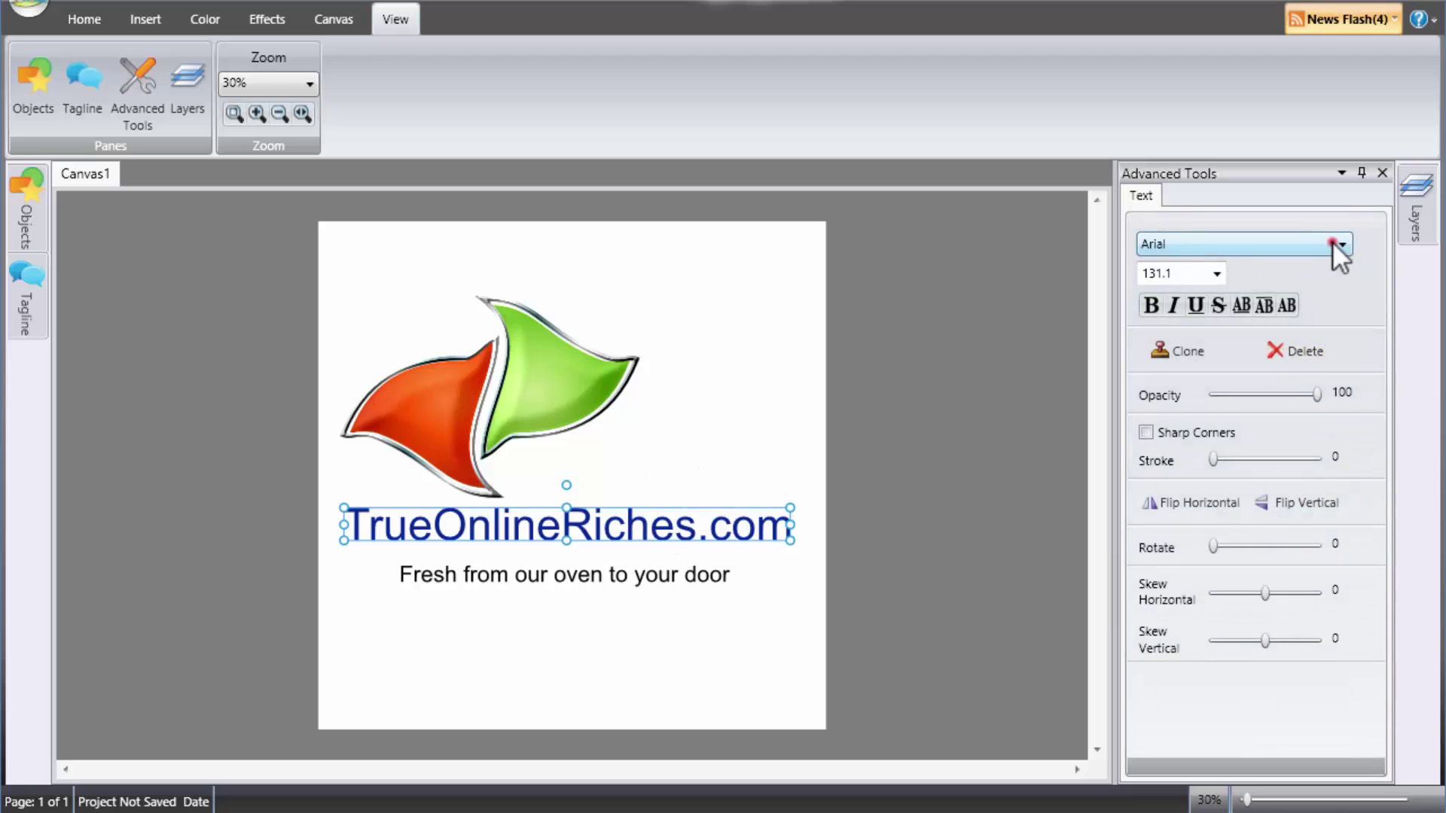
- Change the name's font from Arial to Segoe UI and move it down toward the tagline
left_click(1336, 244)
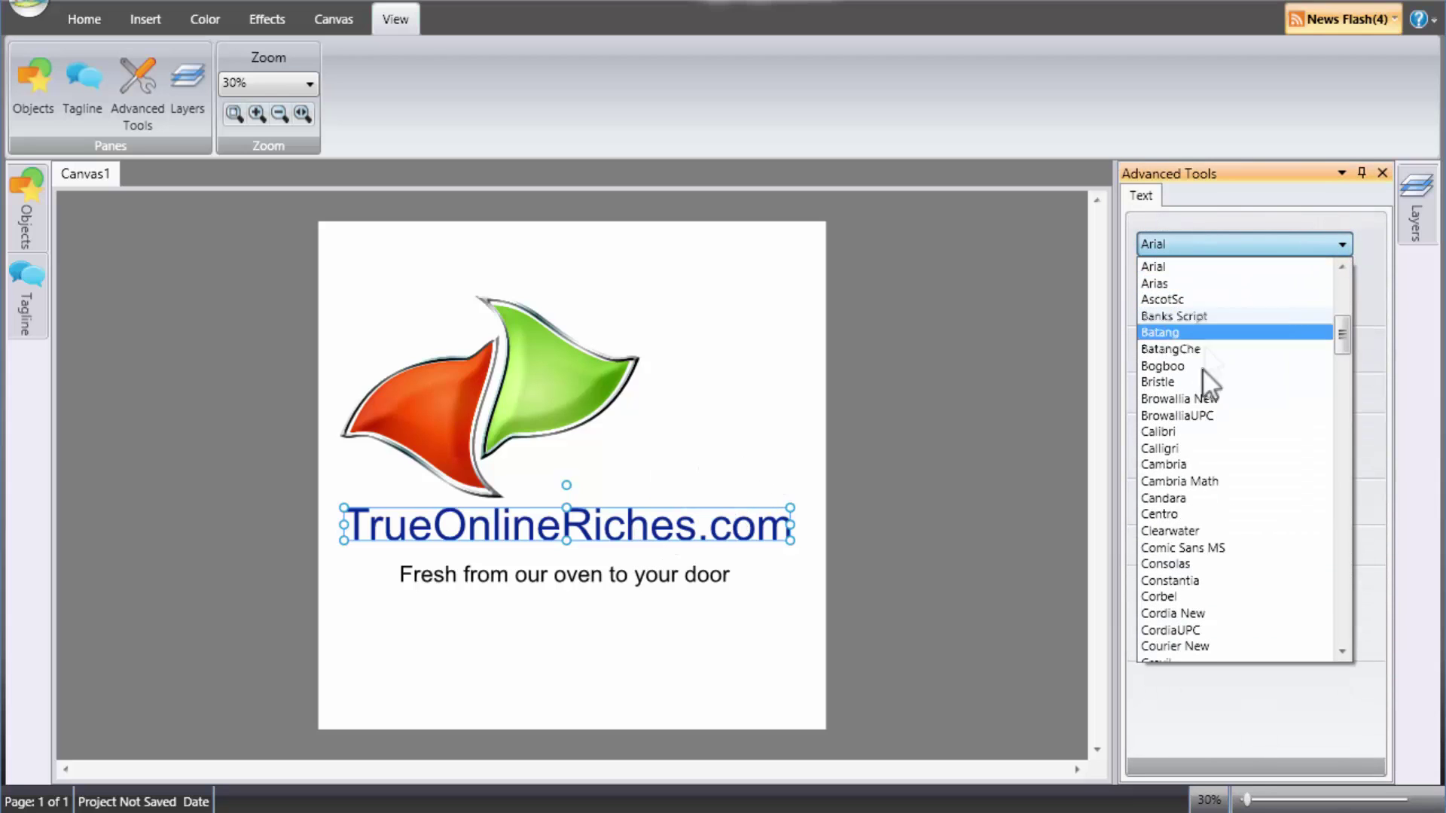
scroll(1204, 392, "down", 12)
scroll(1205, 396, "down", 15)
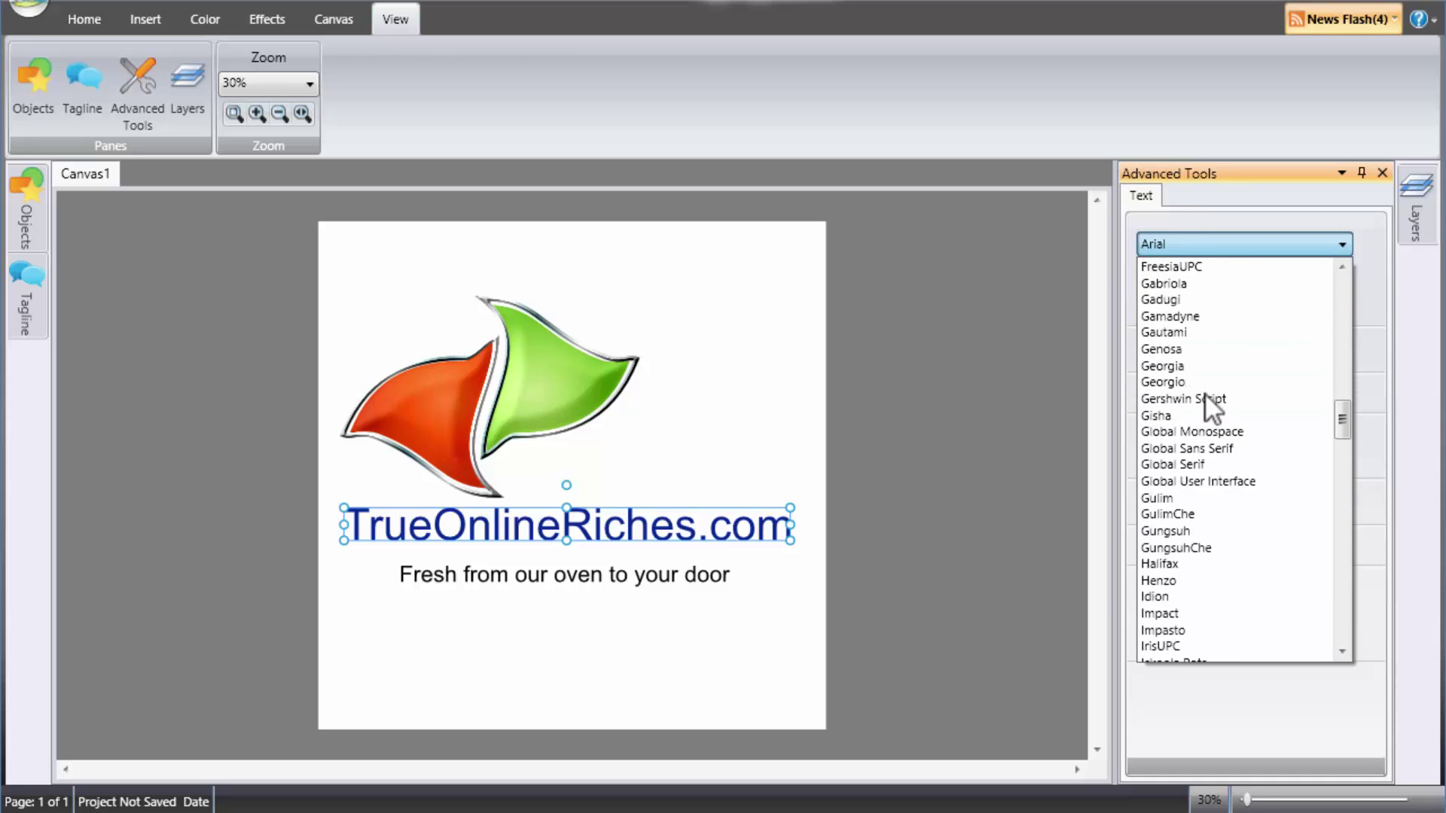
scroll(1204, 392, "down", 15)
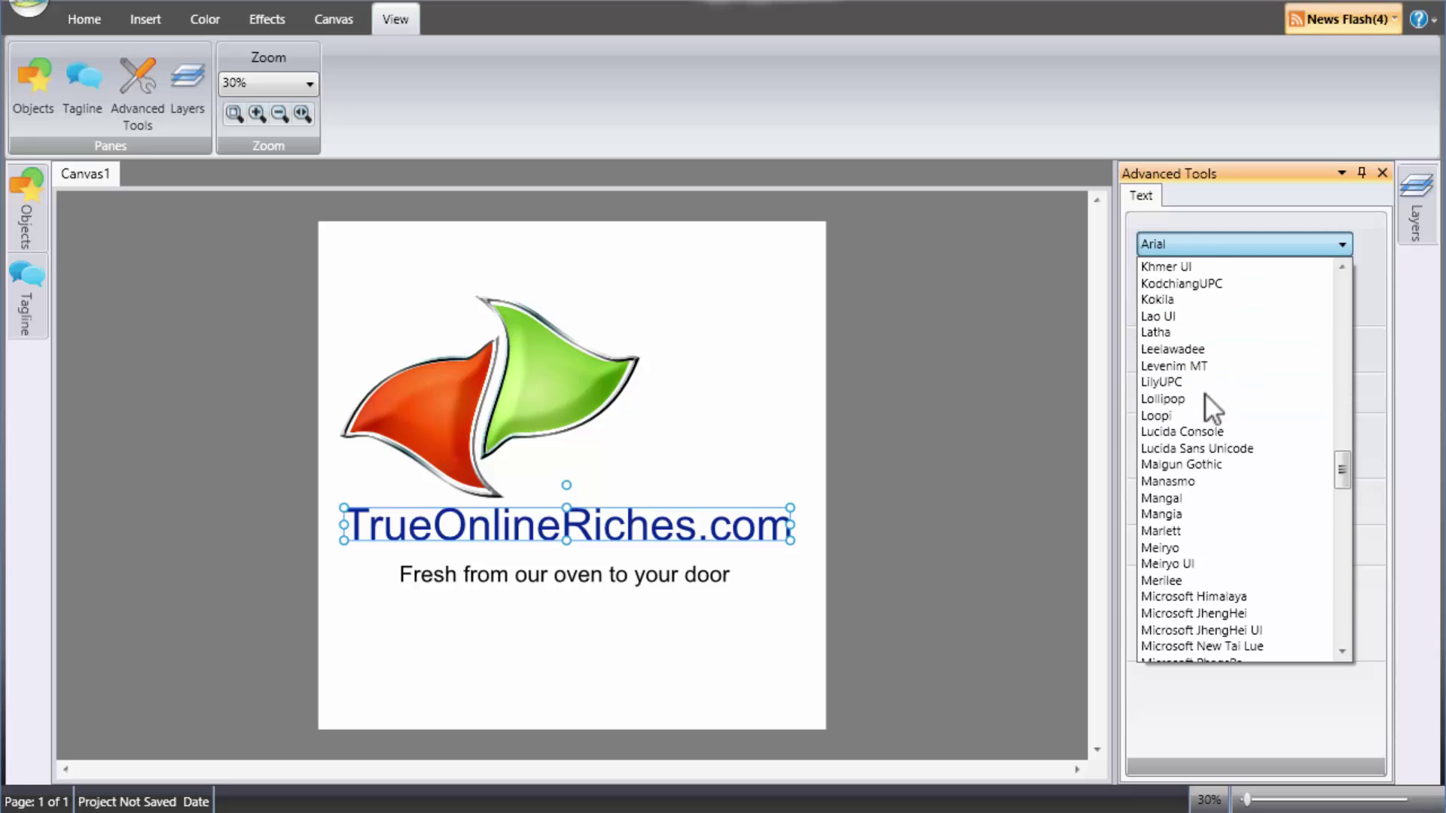
scroll(1204, 391, "down", 5)
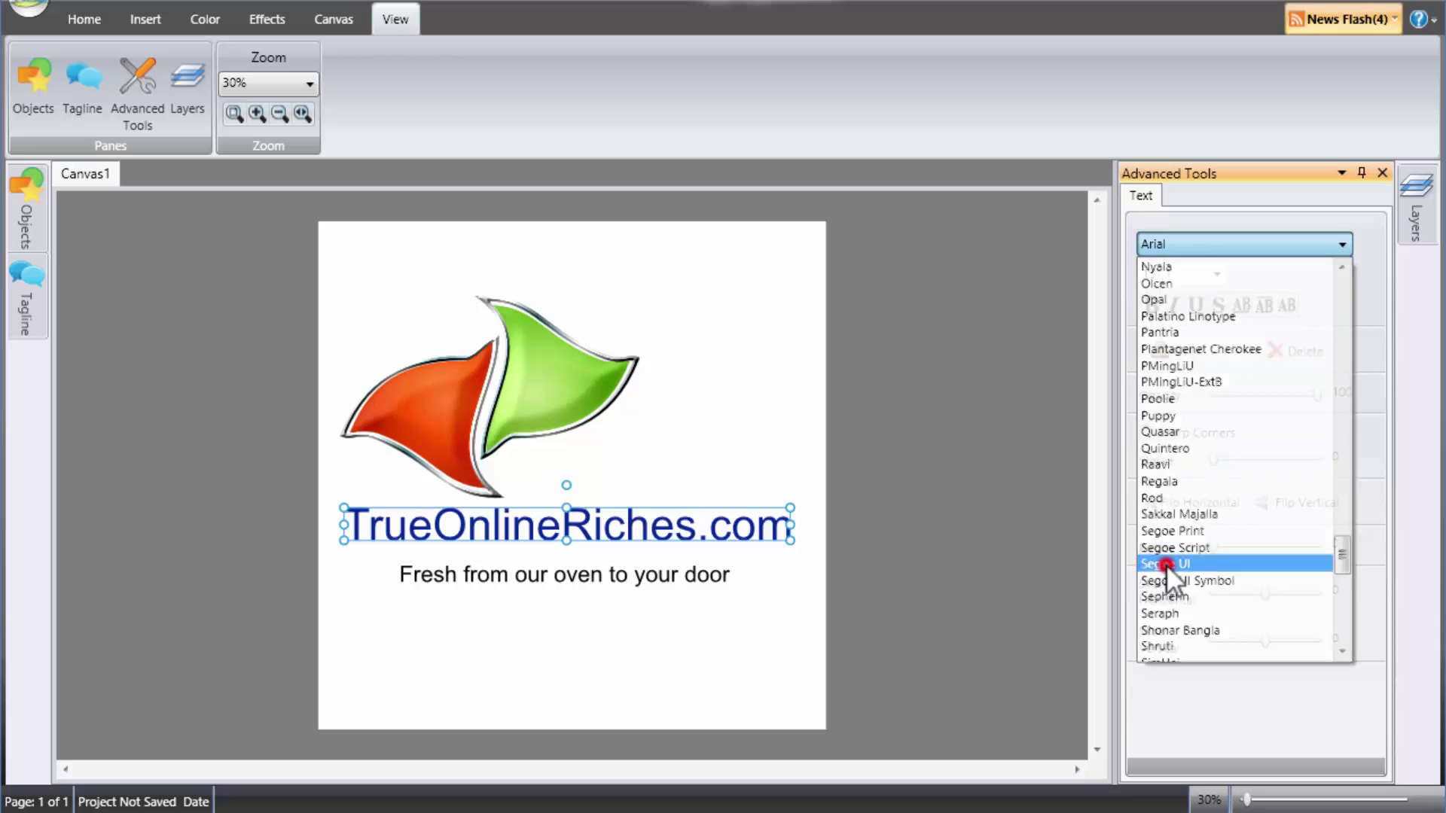
left_click(1165, 563)
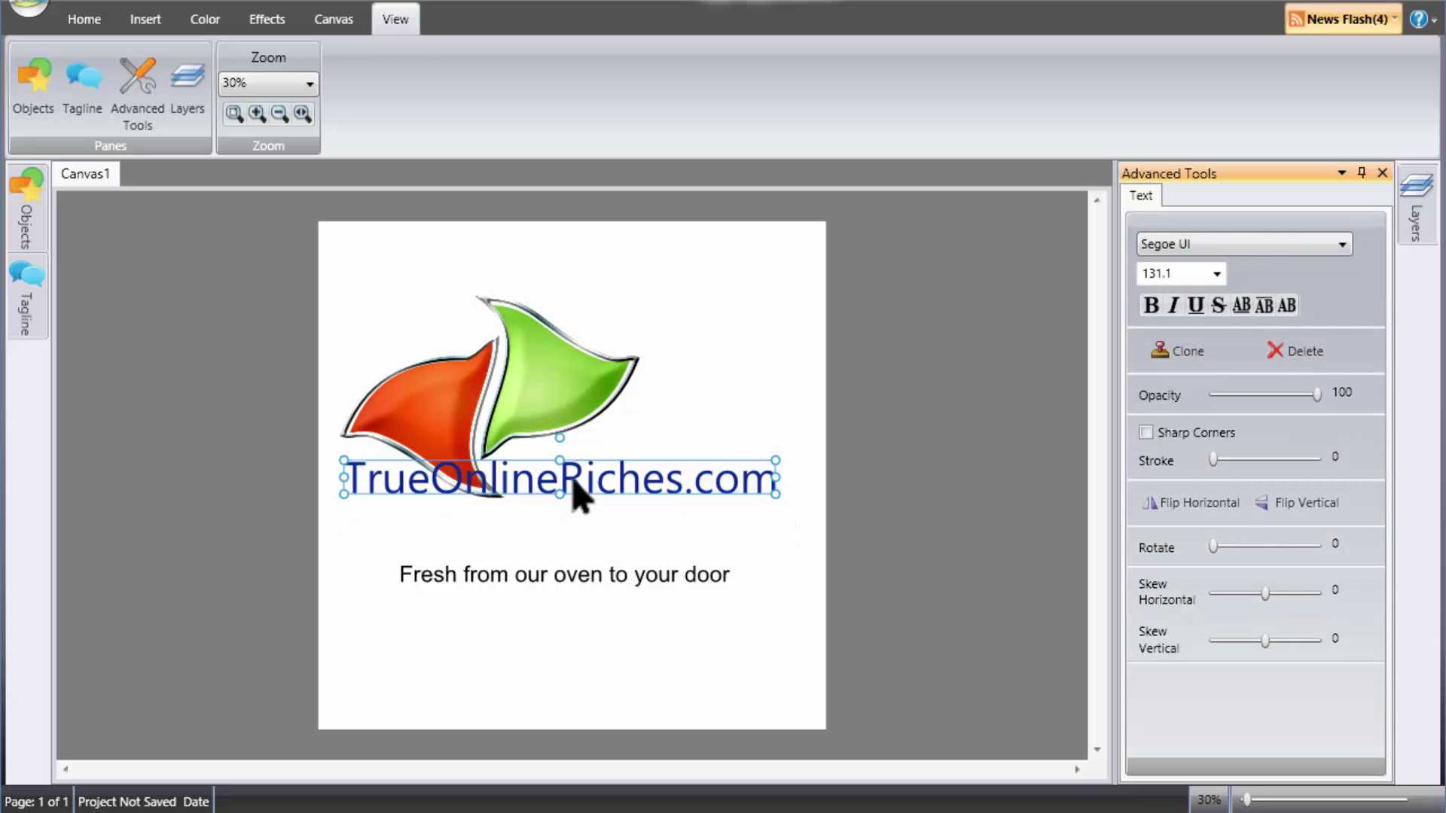
left_click_drag(578, 498, 589, 538)
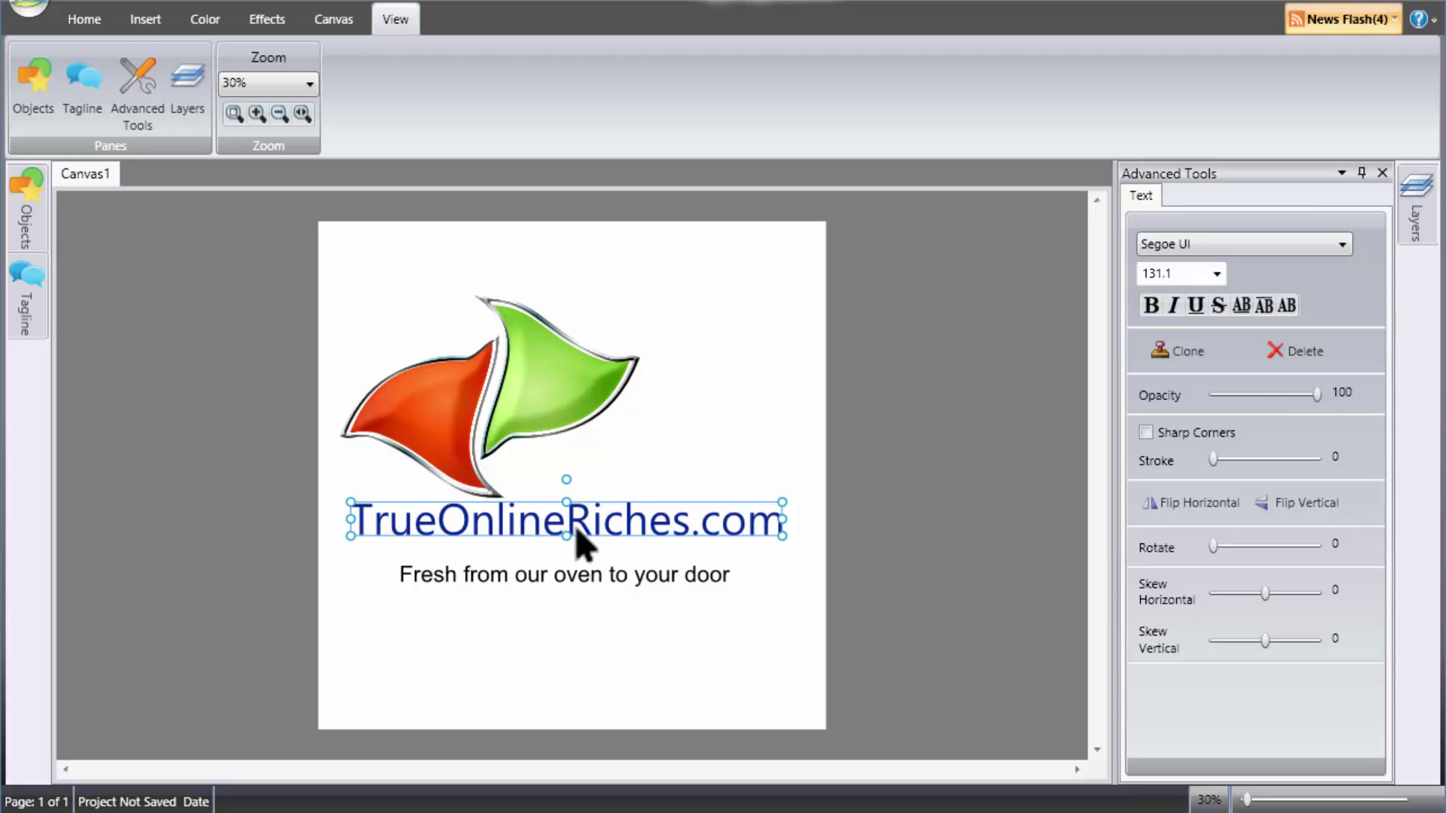
left_click_drag(582, 522, 589, 538)
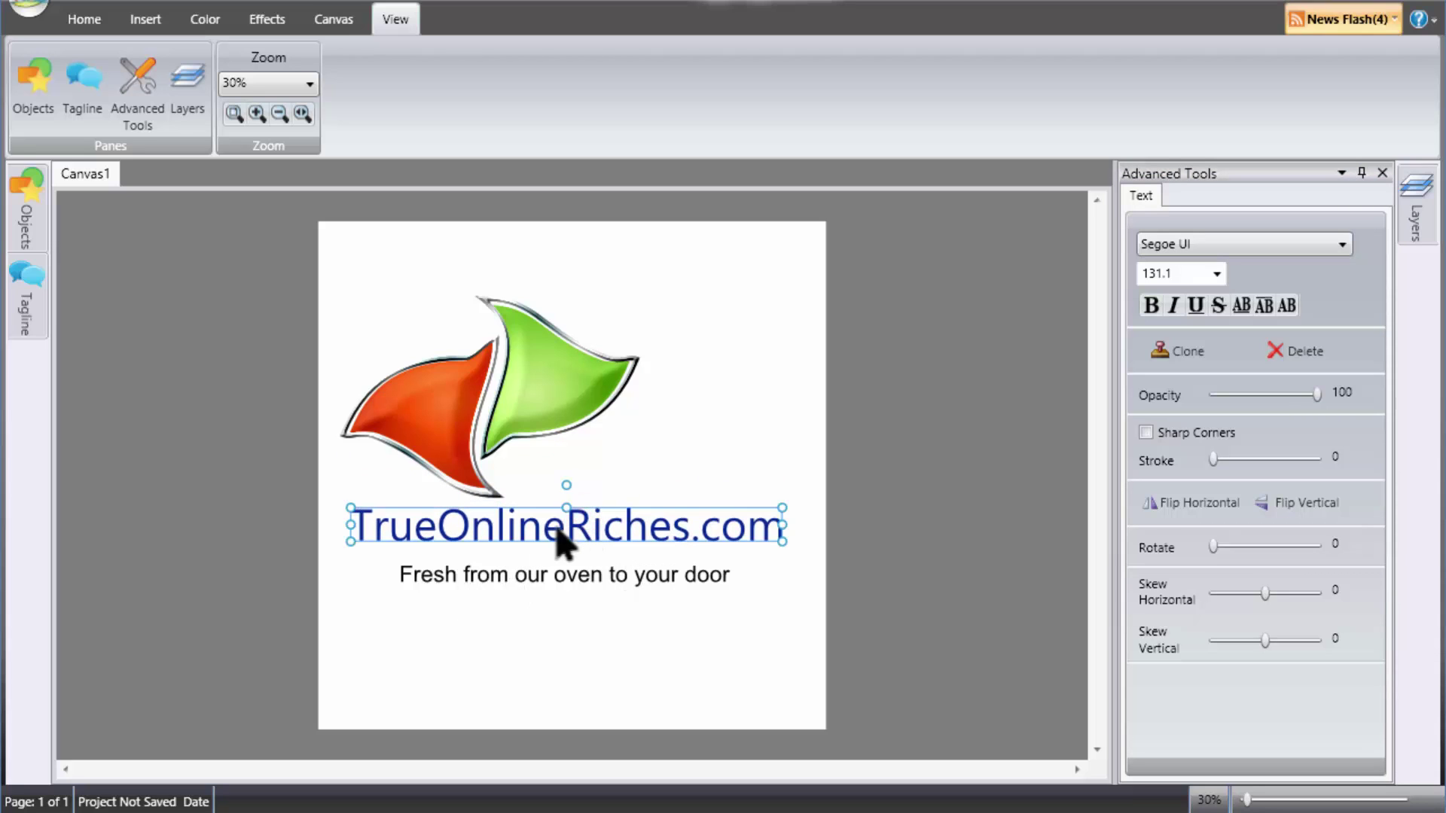
- Replace the bakery tagline with 'Progress First and Perfection Will Follow'
left_click(539, 578)
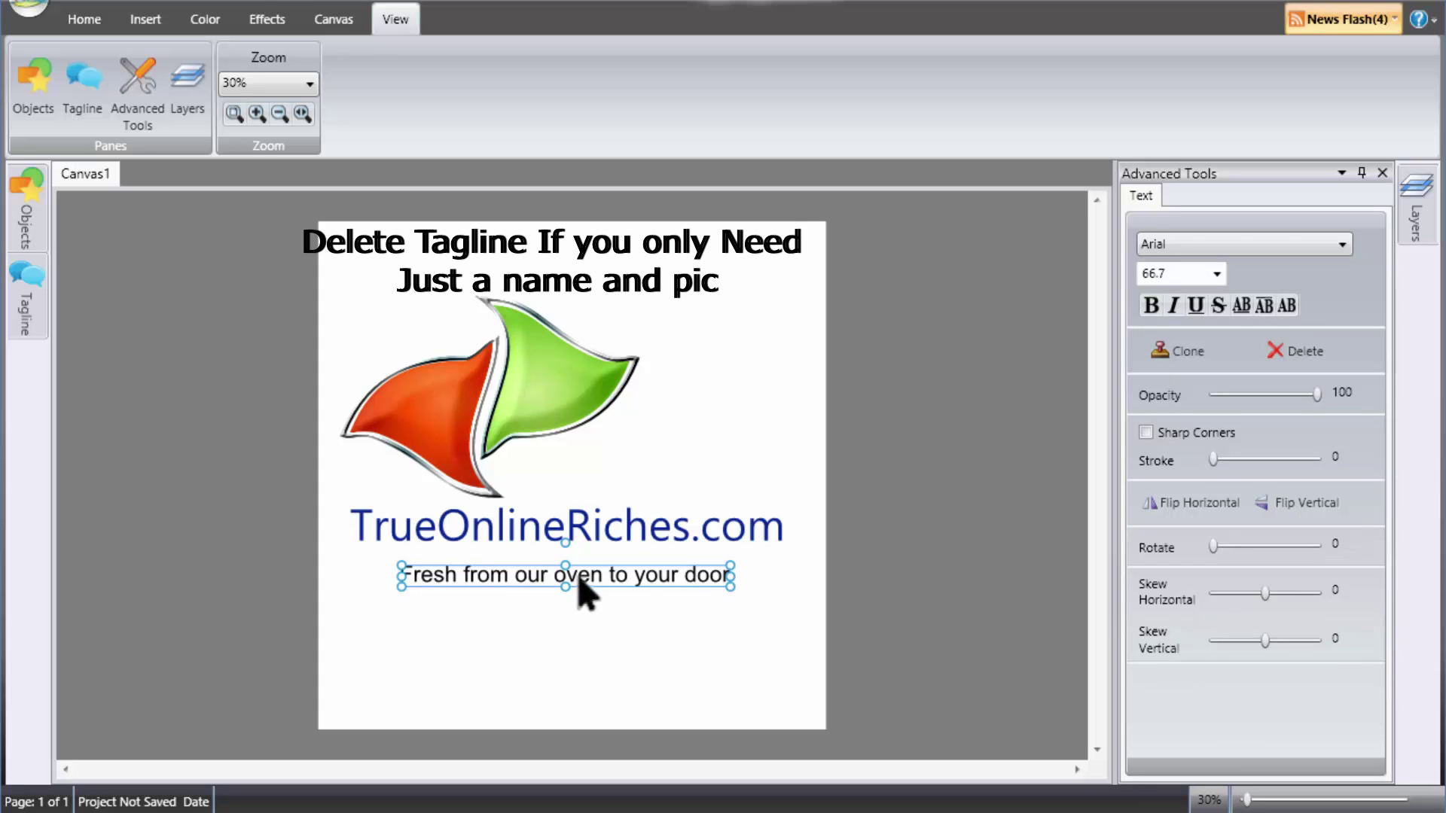
left_click(637, 579)
left_click(637, 579)
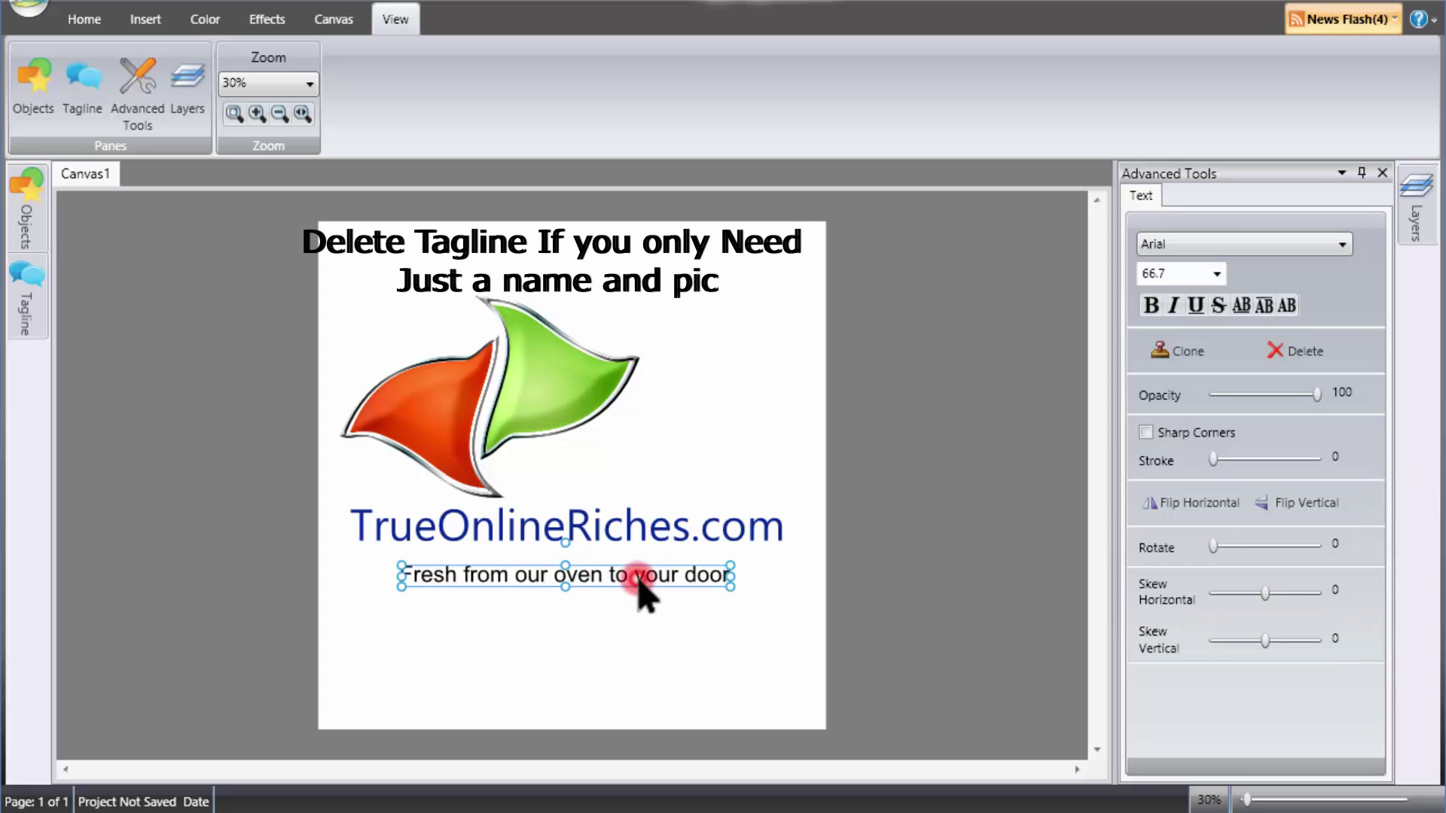
double_click(594, 576)
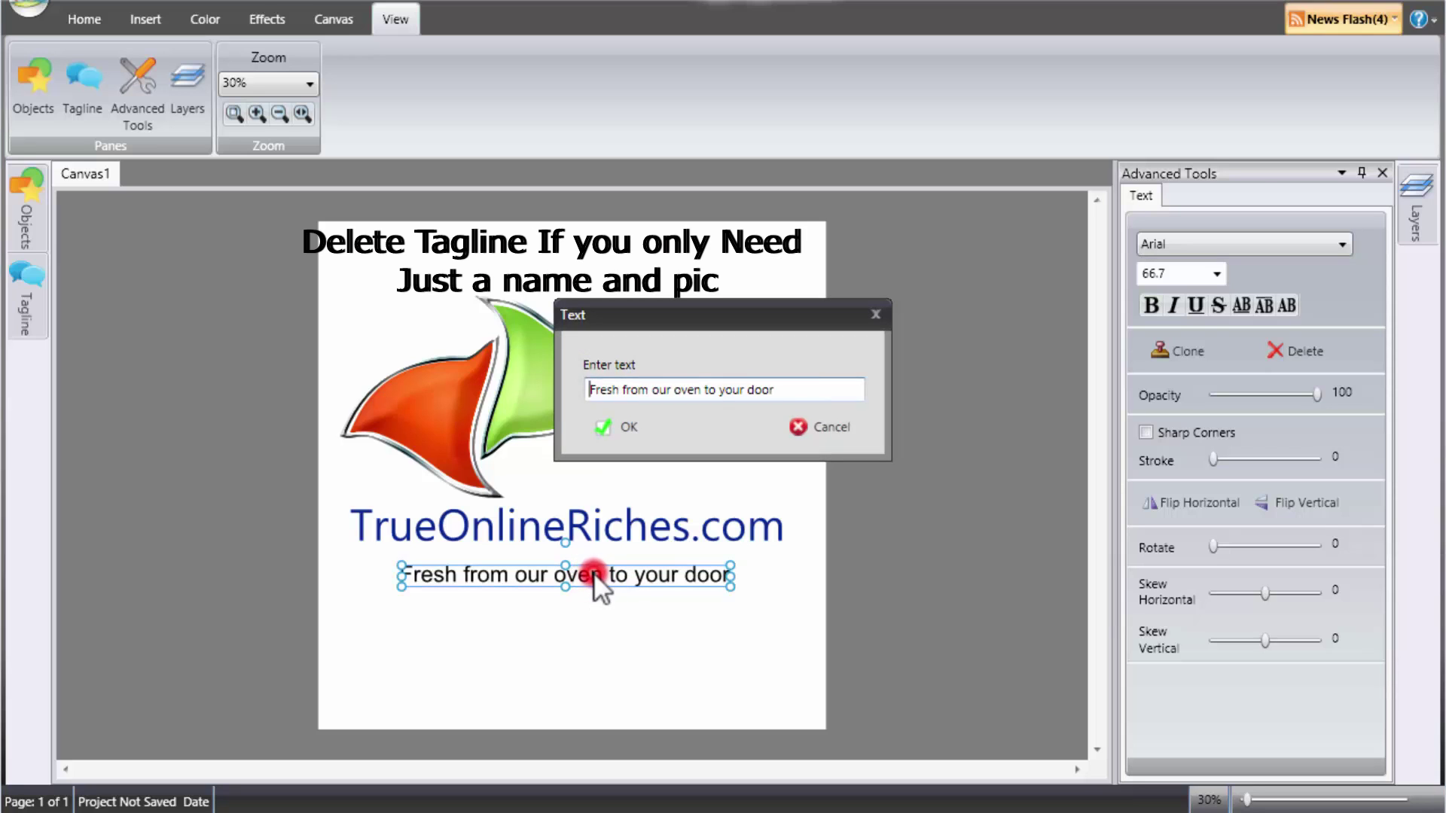
left_click_drag(803, 391, 506, 404)
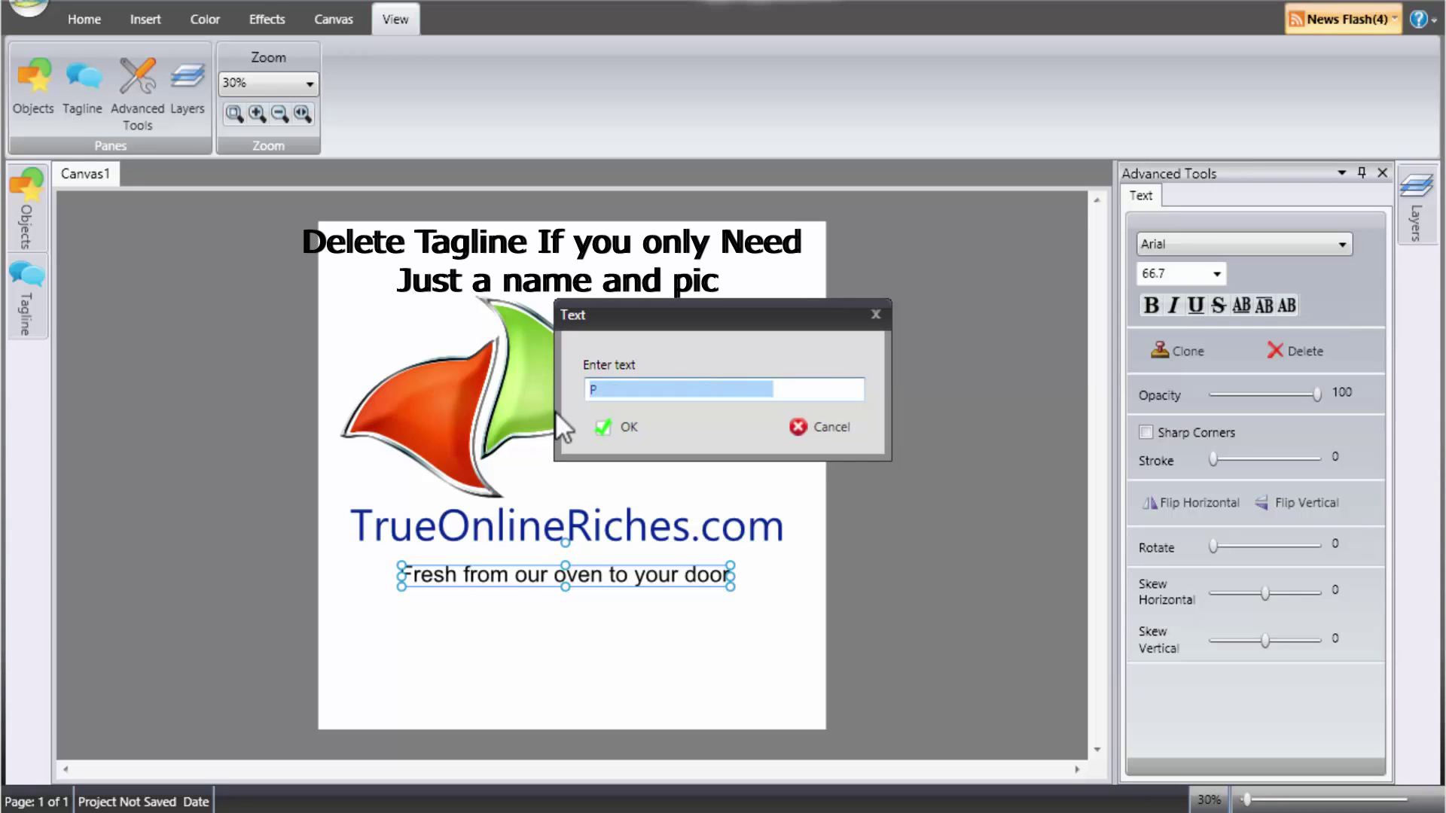
type("Perfection First")
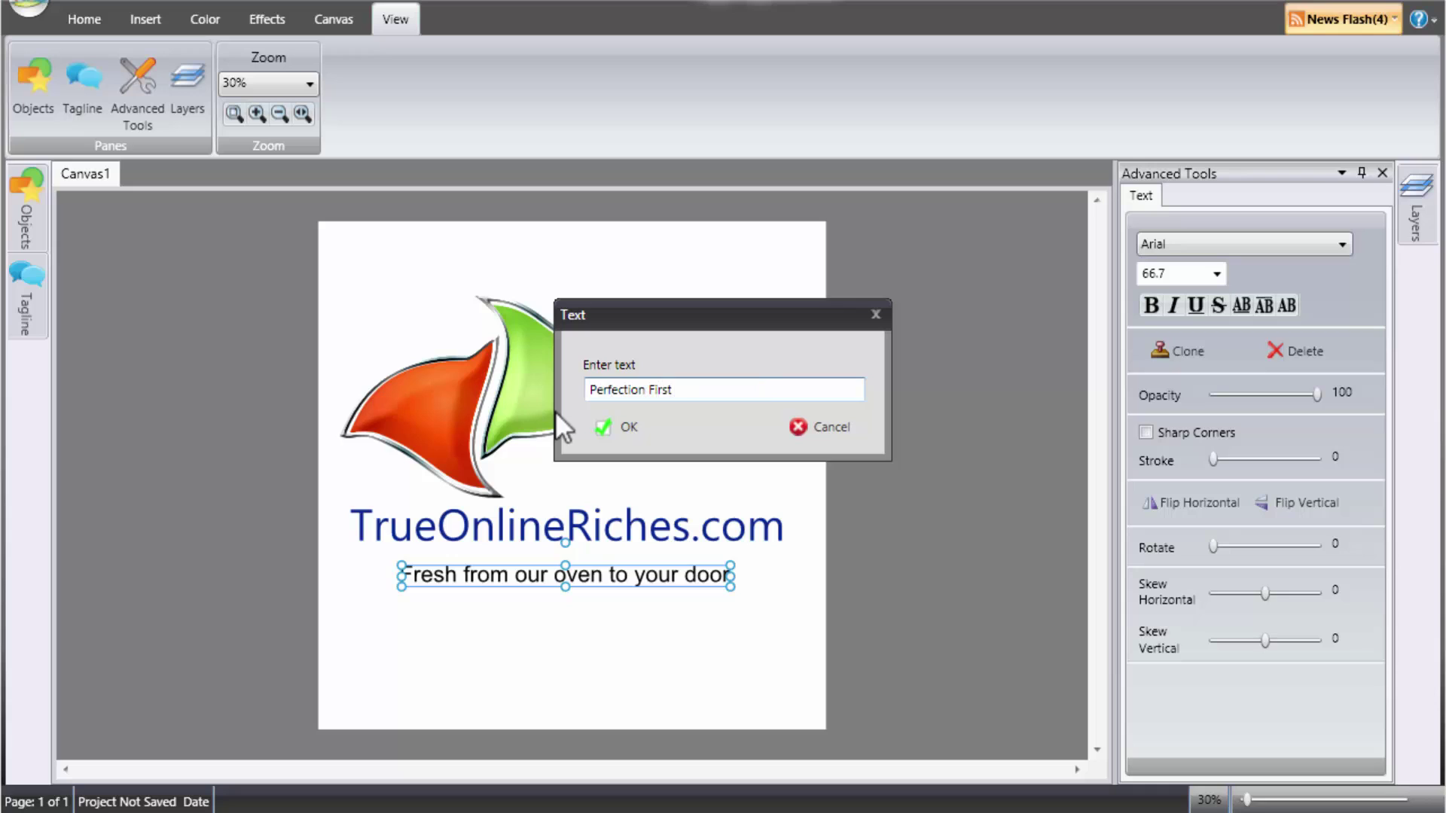
type(" A")
key("BackSpace")
key("BackSpace")
key("BackSpace")
key("BackSpace")
key("BackSpace")
key("BackSpace")
key("BackSpace")
key("BackSpace")
key("BackSpace")
key("BackSpace")
key("BackSpace")
key("BackSpace")
key("BackSpace")
key("BackSpace")
key("BackSpace")
key("BackSpace")
key("BackSpace")
key("BackSpace")
type("Progress First and Perfection W")
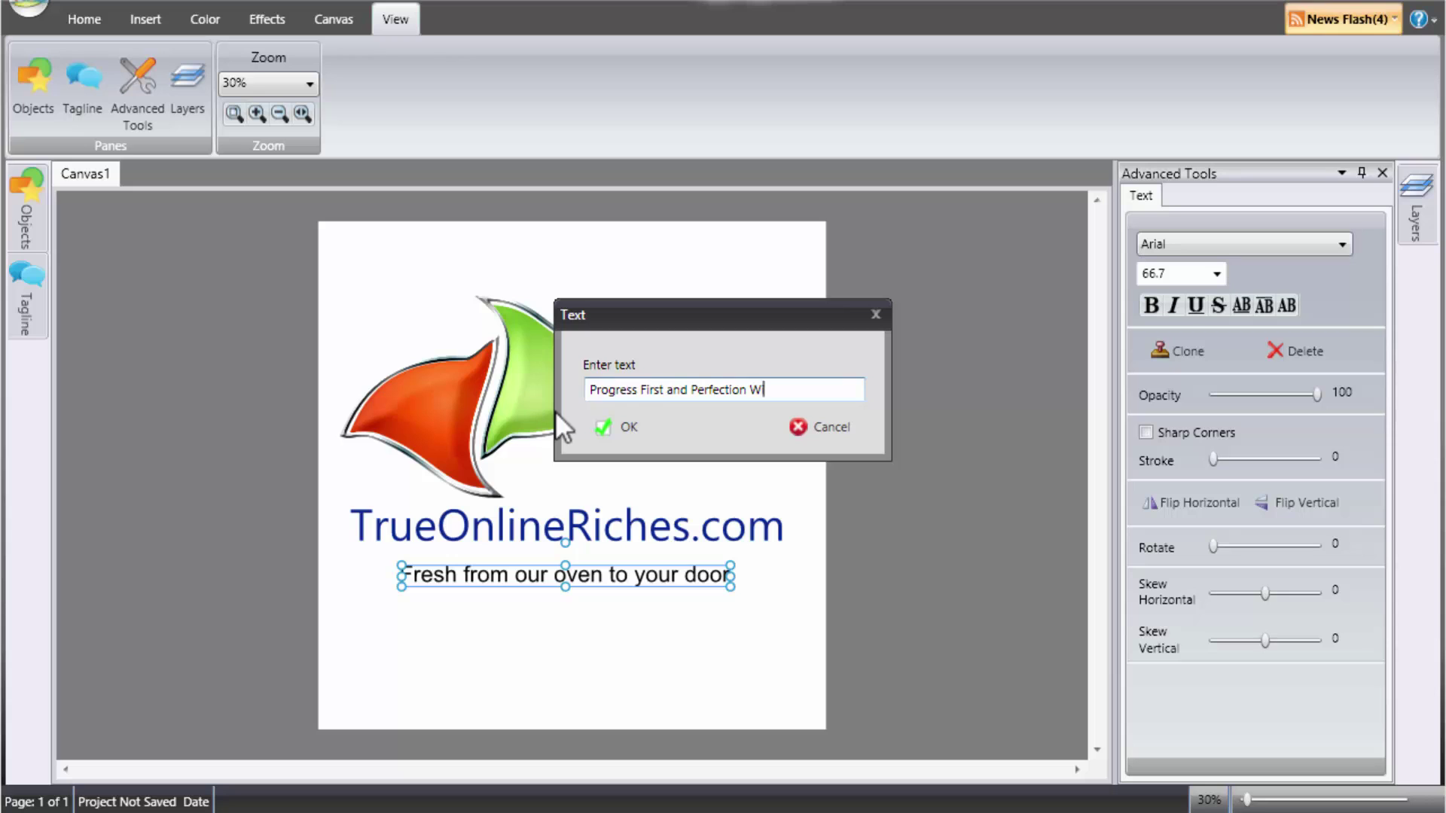
type("ill Follow")
left_click(625, 427)
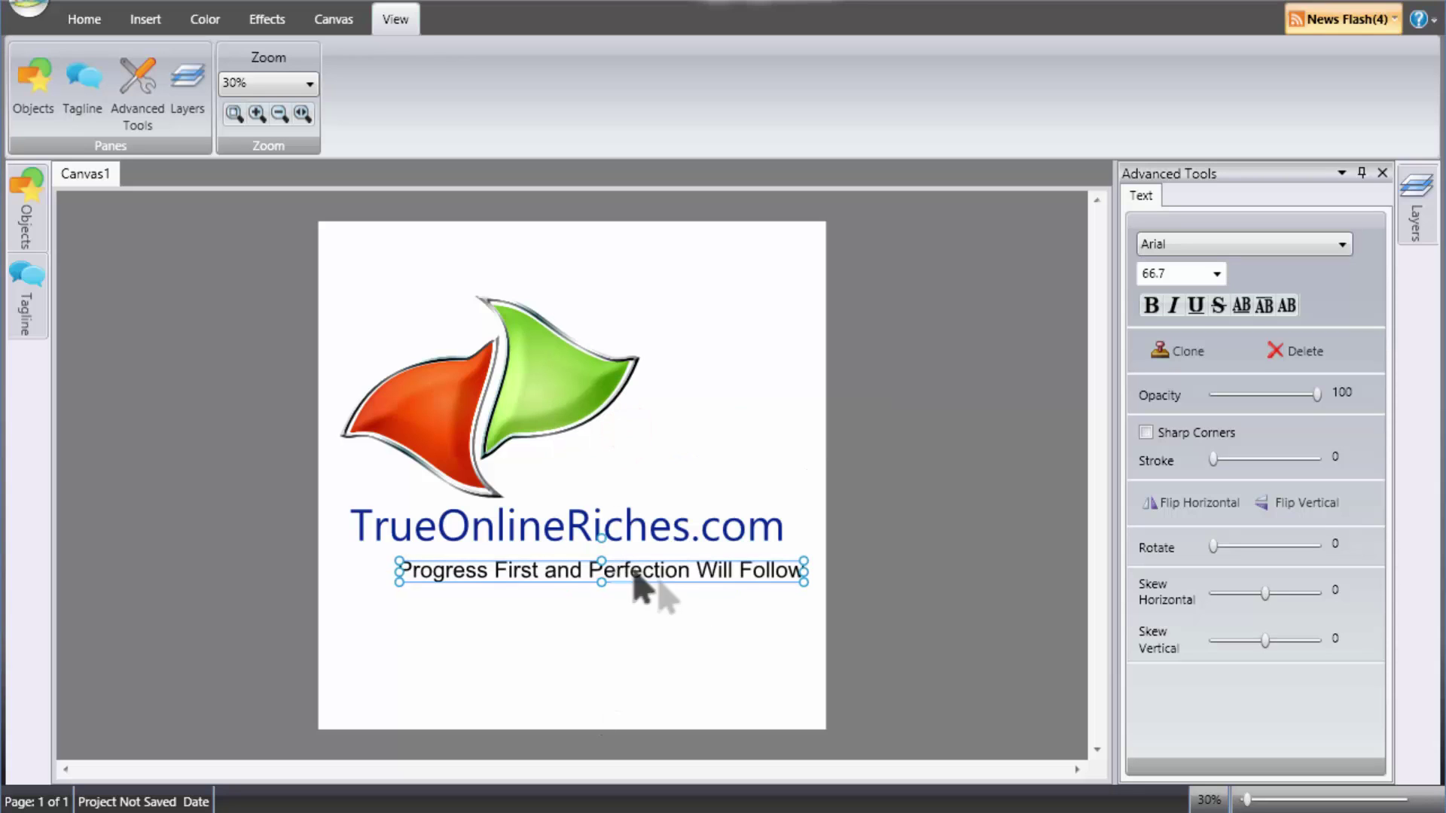
- Move the tagline left and up beneath the name and select it
left_click_drag(633, 587, 593, 564)
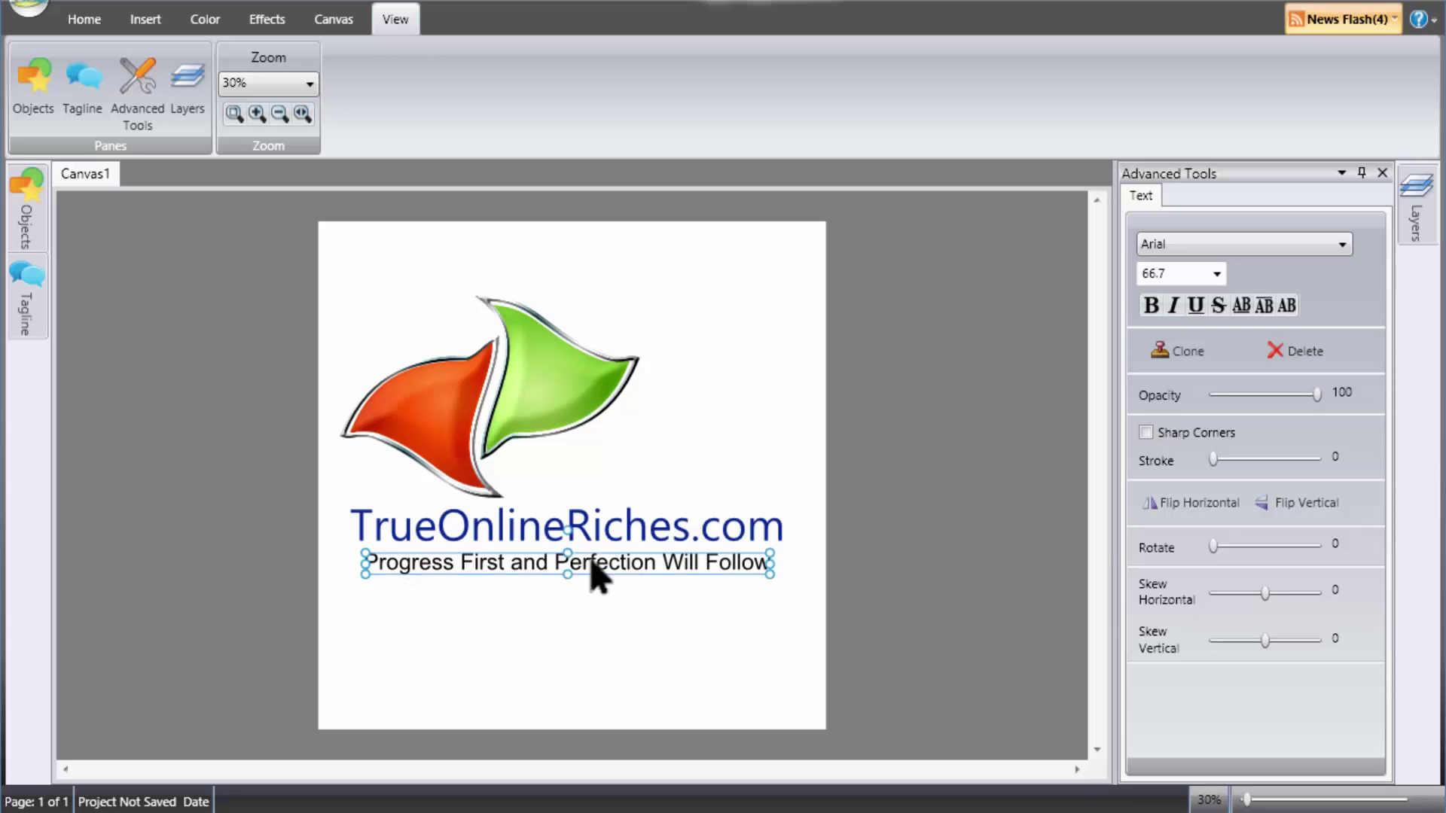
left_click_drag(772, 576, 764, 583)
left_click(588, 570)
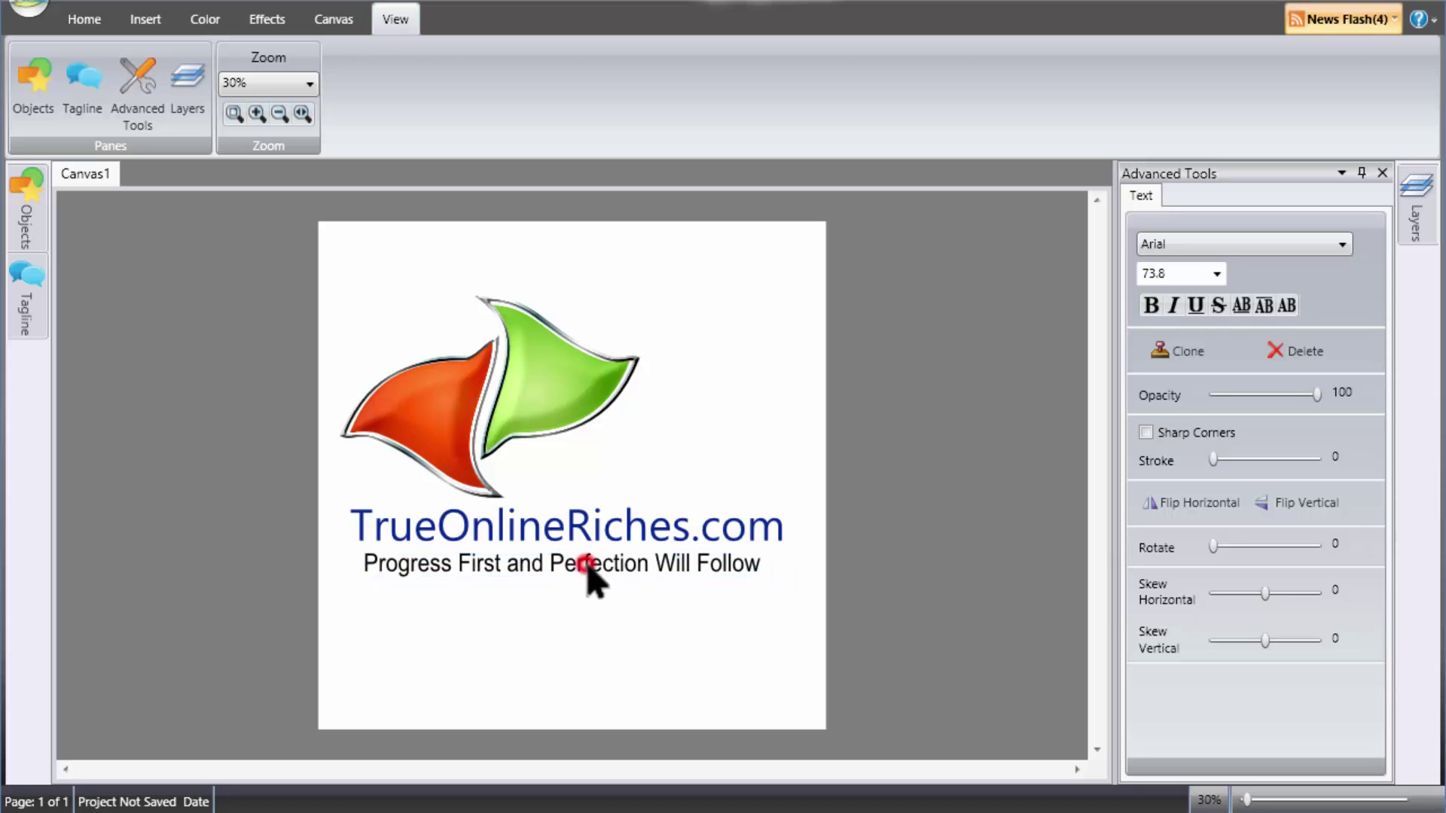
left_click(756, 572)
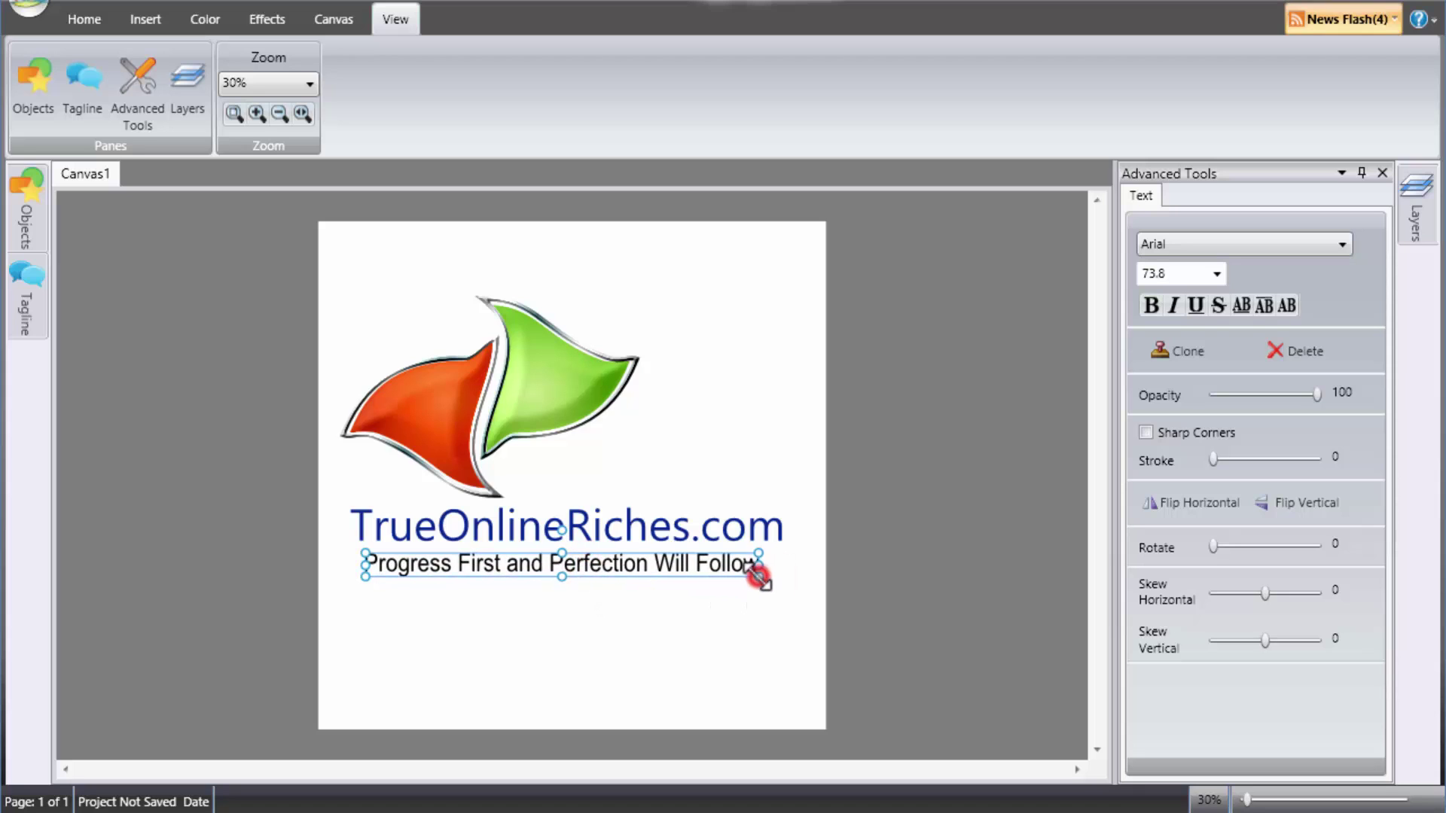
left_click(610, 565)
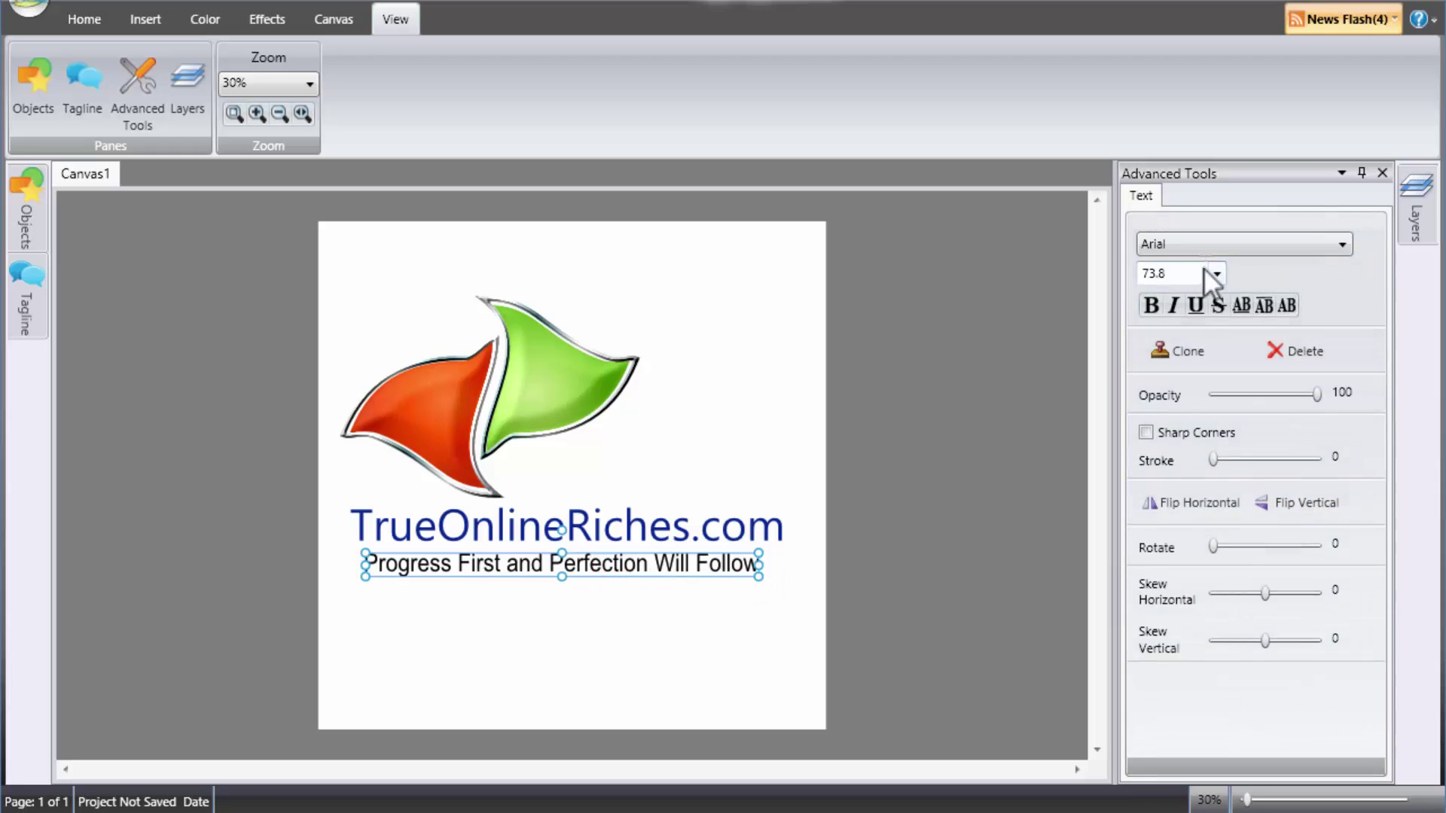
- Set the tagline font size to 56 after trying 64 and 48
left_click(1216, 273)
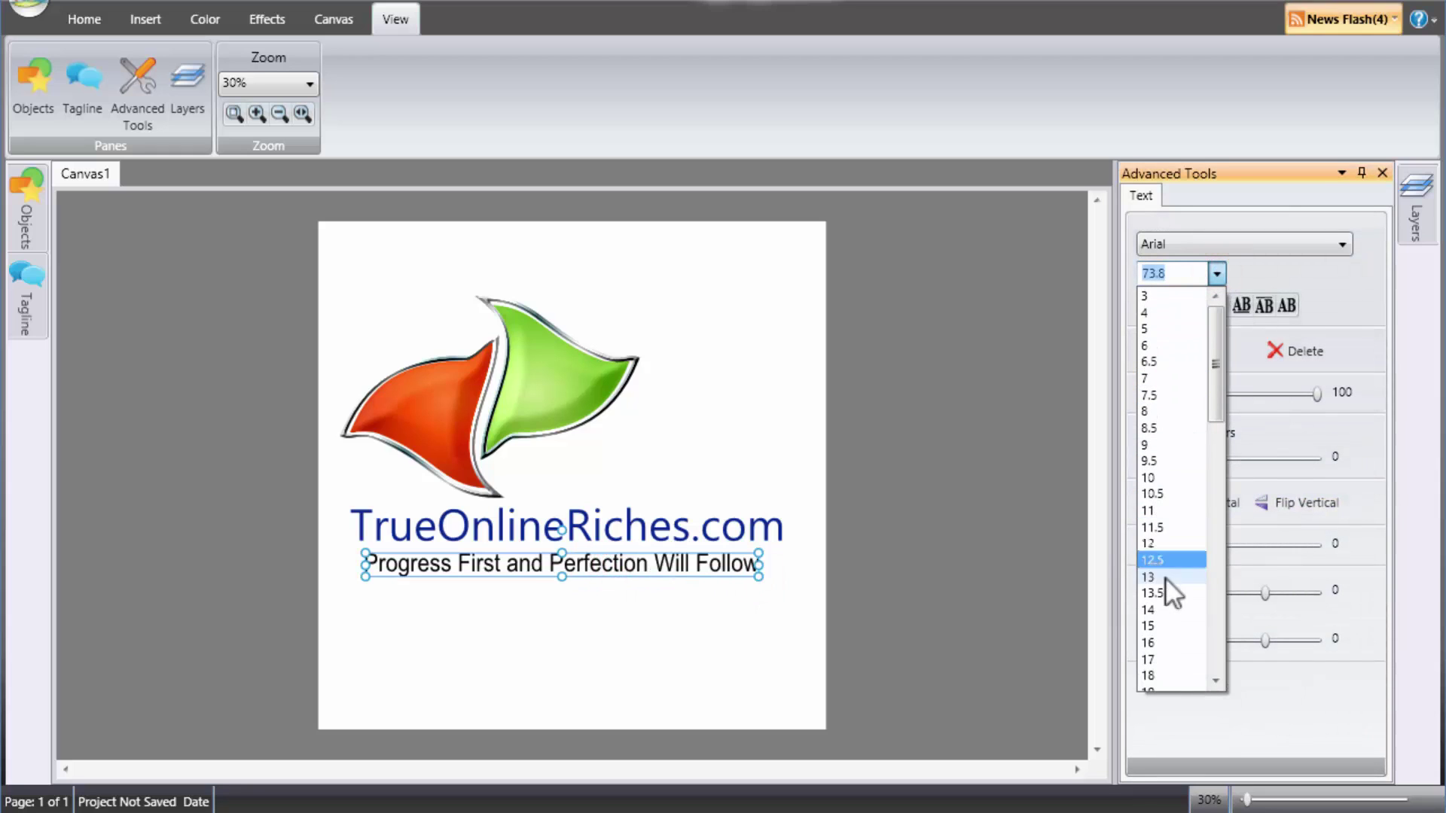
scroll(1186, 647, "down", 6)
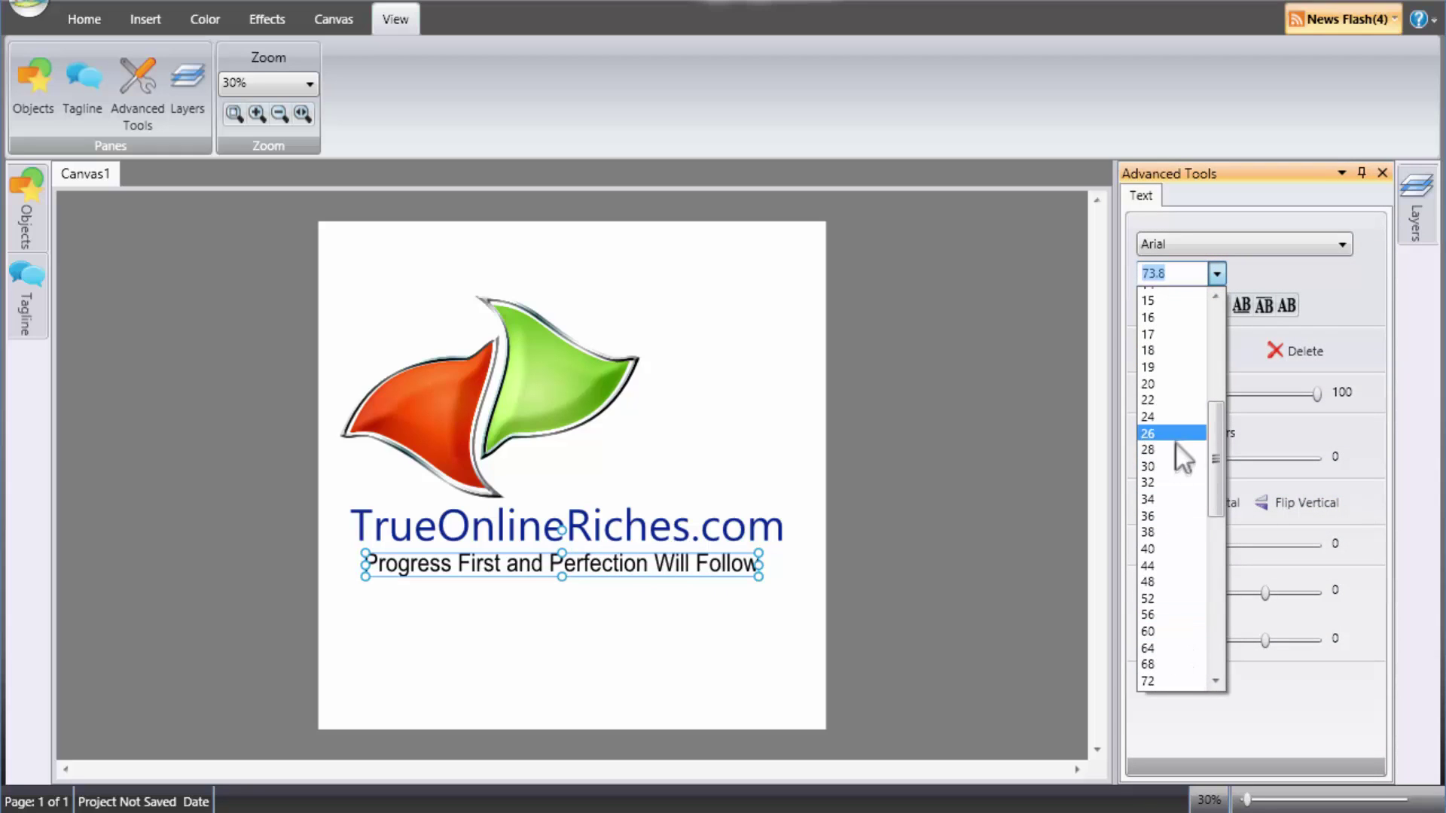
left_click_drag(1222, 480, 1222, 526)
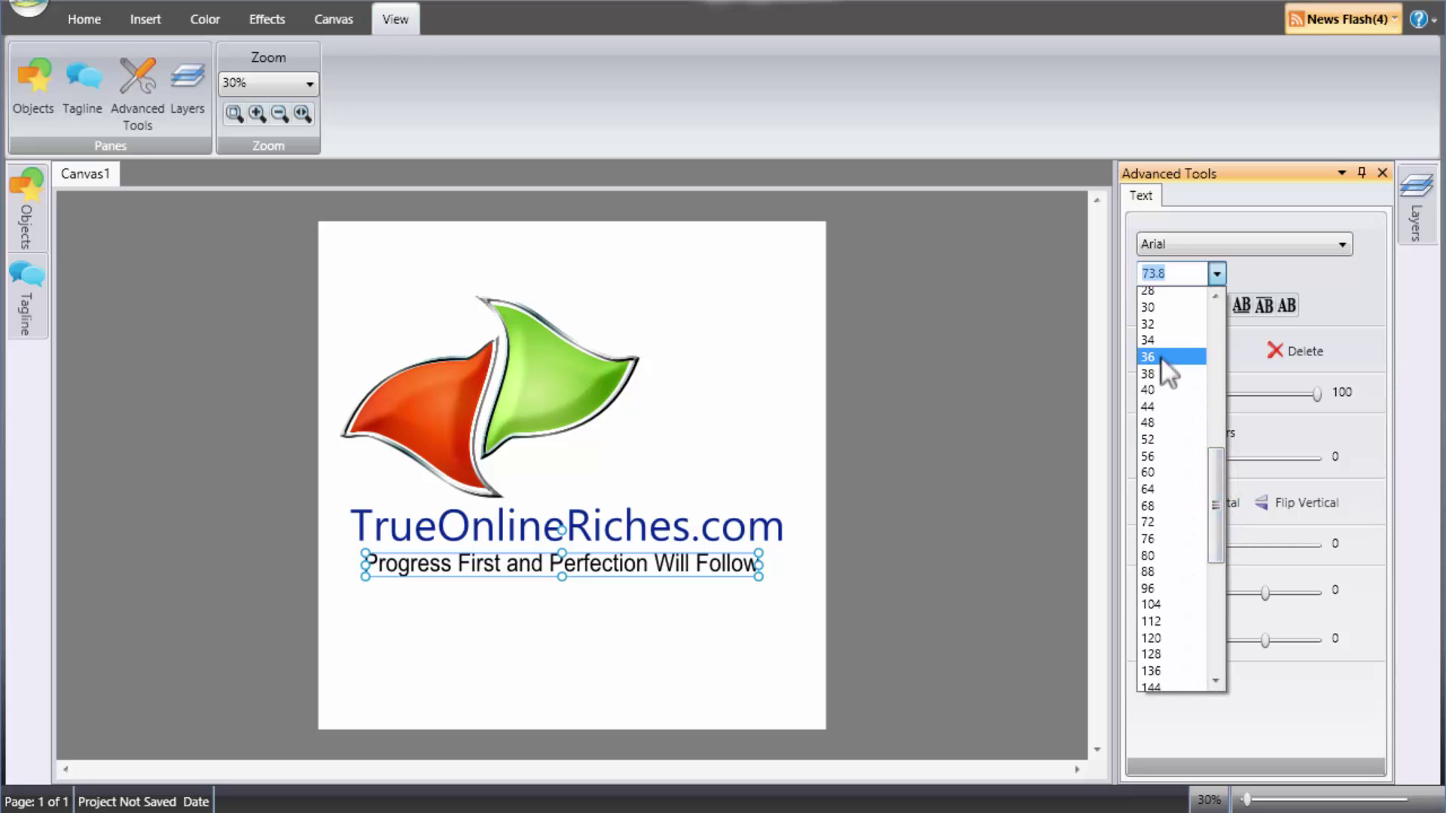
left_click(1172, 485)
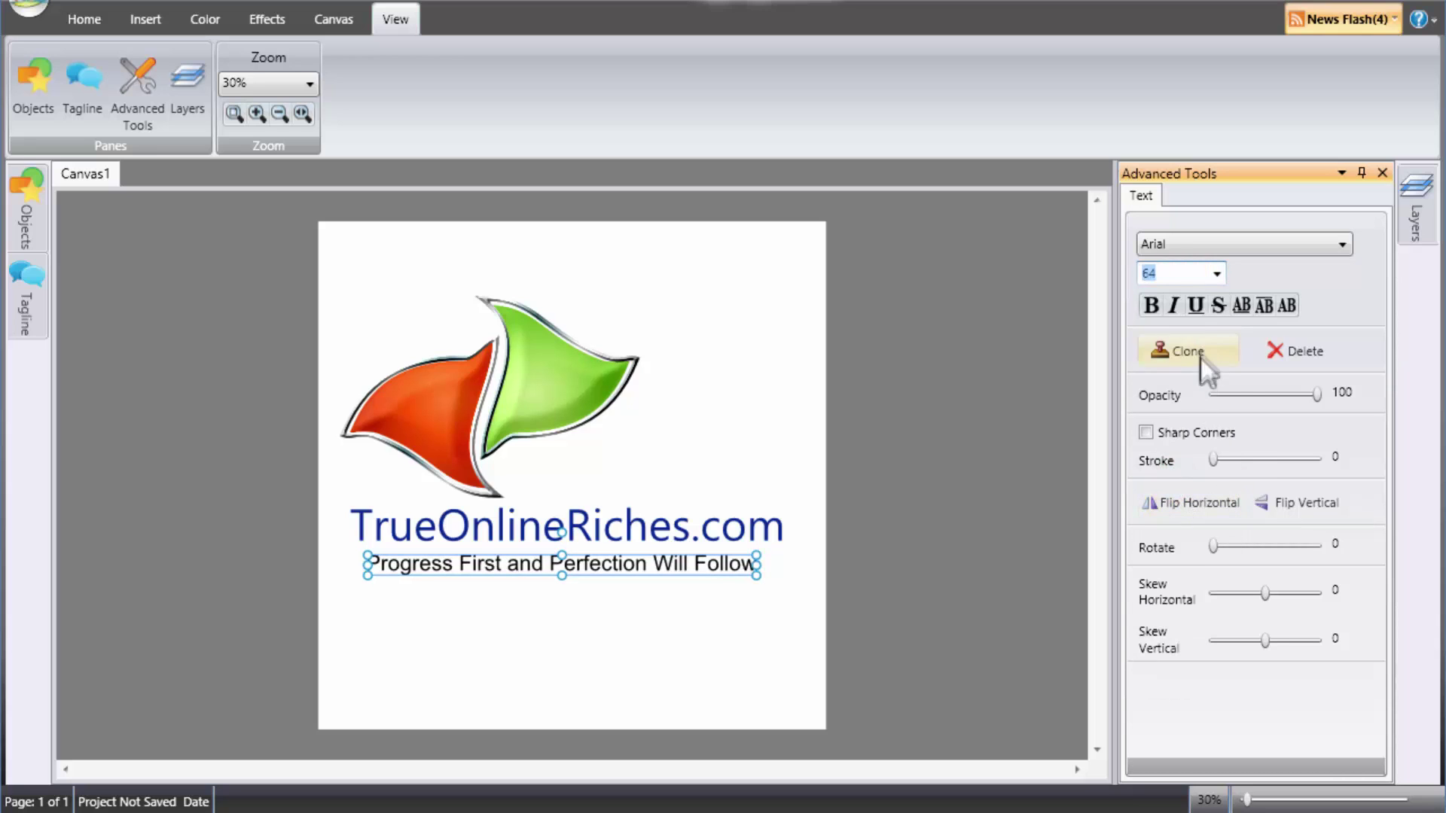
left_click(1218, 273)
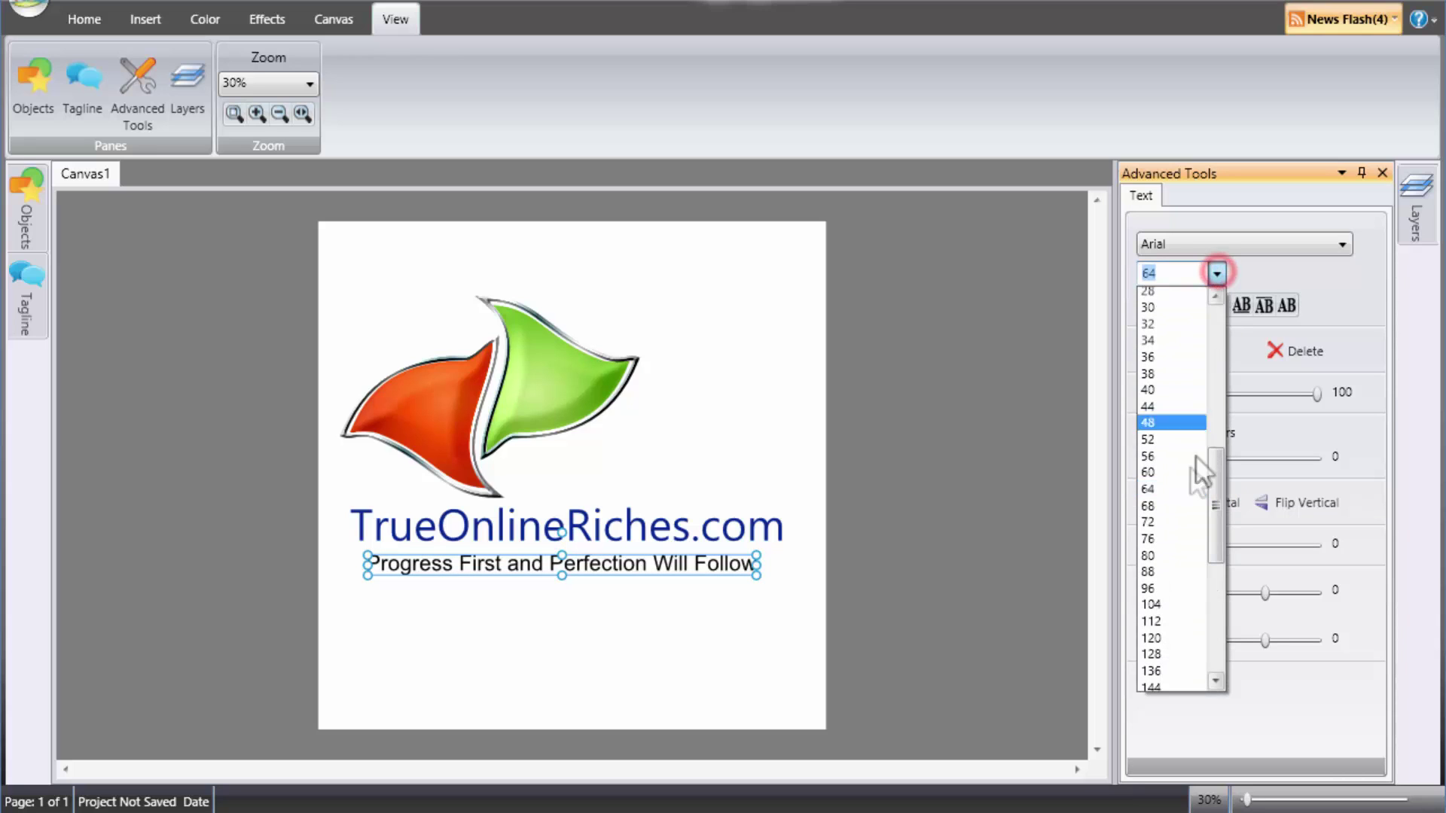
left_click(1183, 417)
left_click(1216, 274)
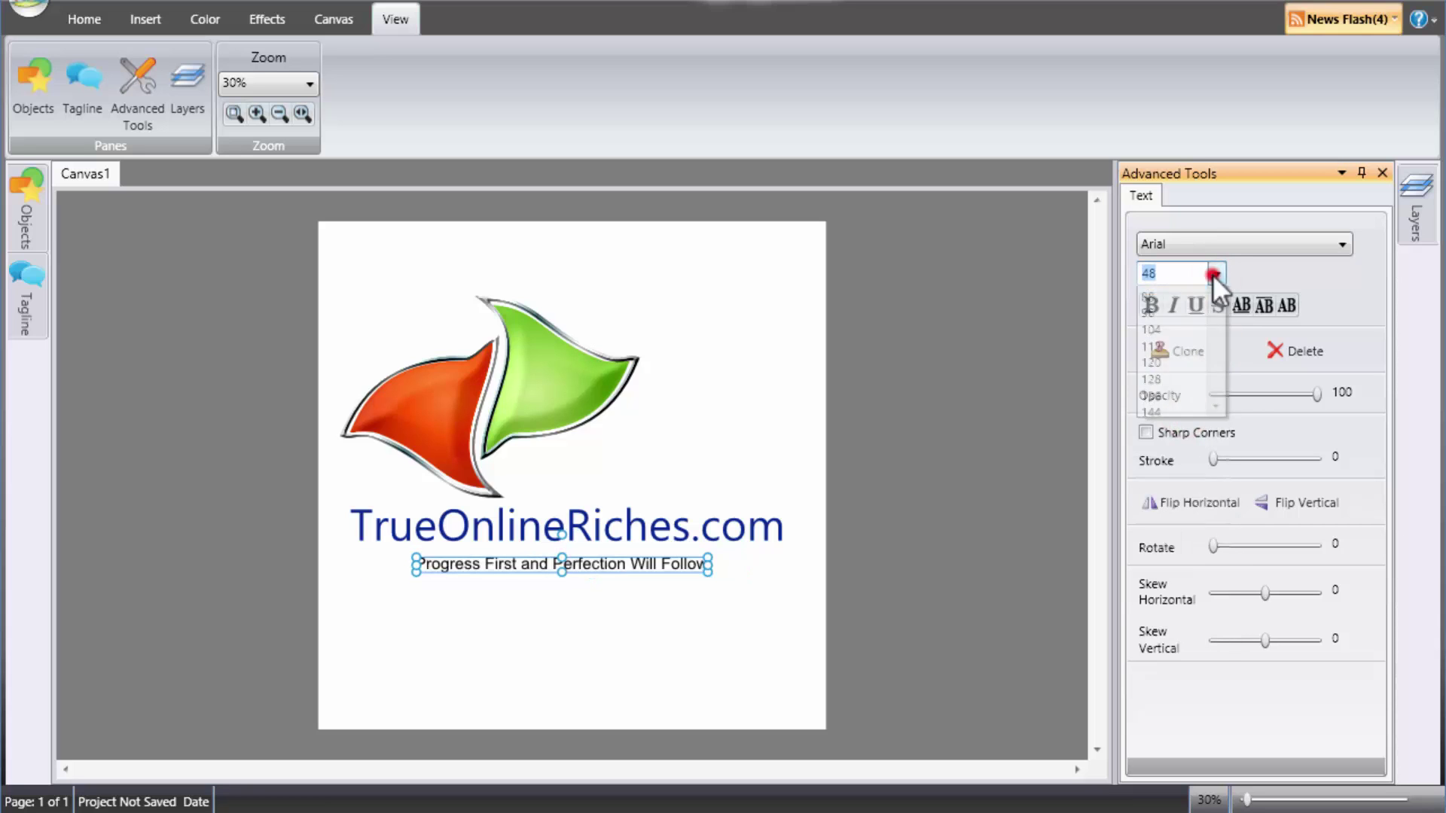
left_click(1179, 457)
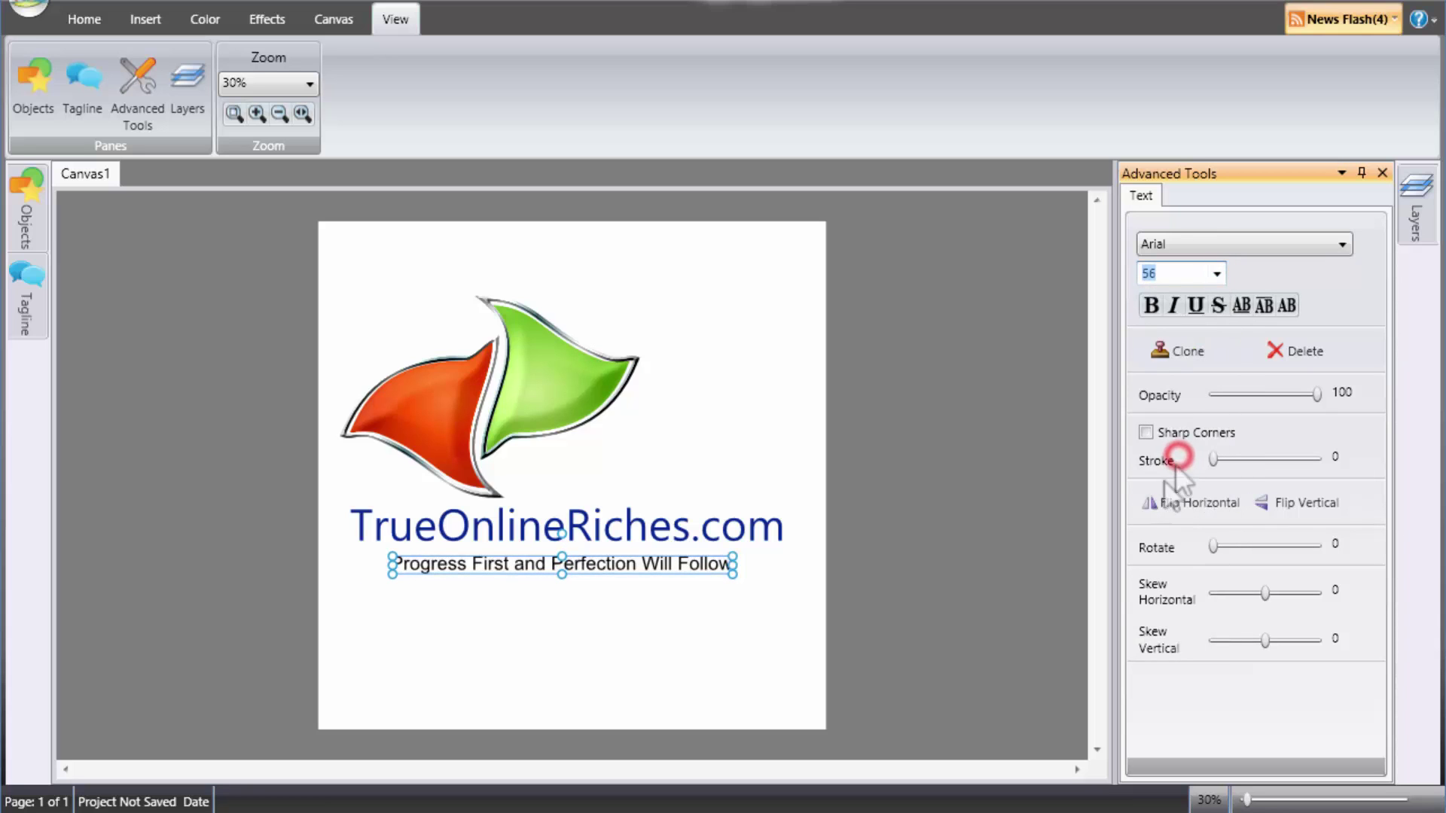
- Nudge the tagline up to sit just under the TrueOnlineRiches.com name
left_click(584, 565)
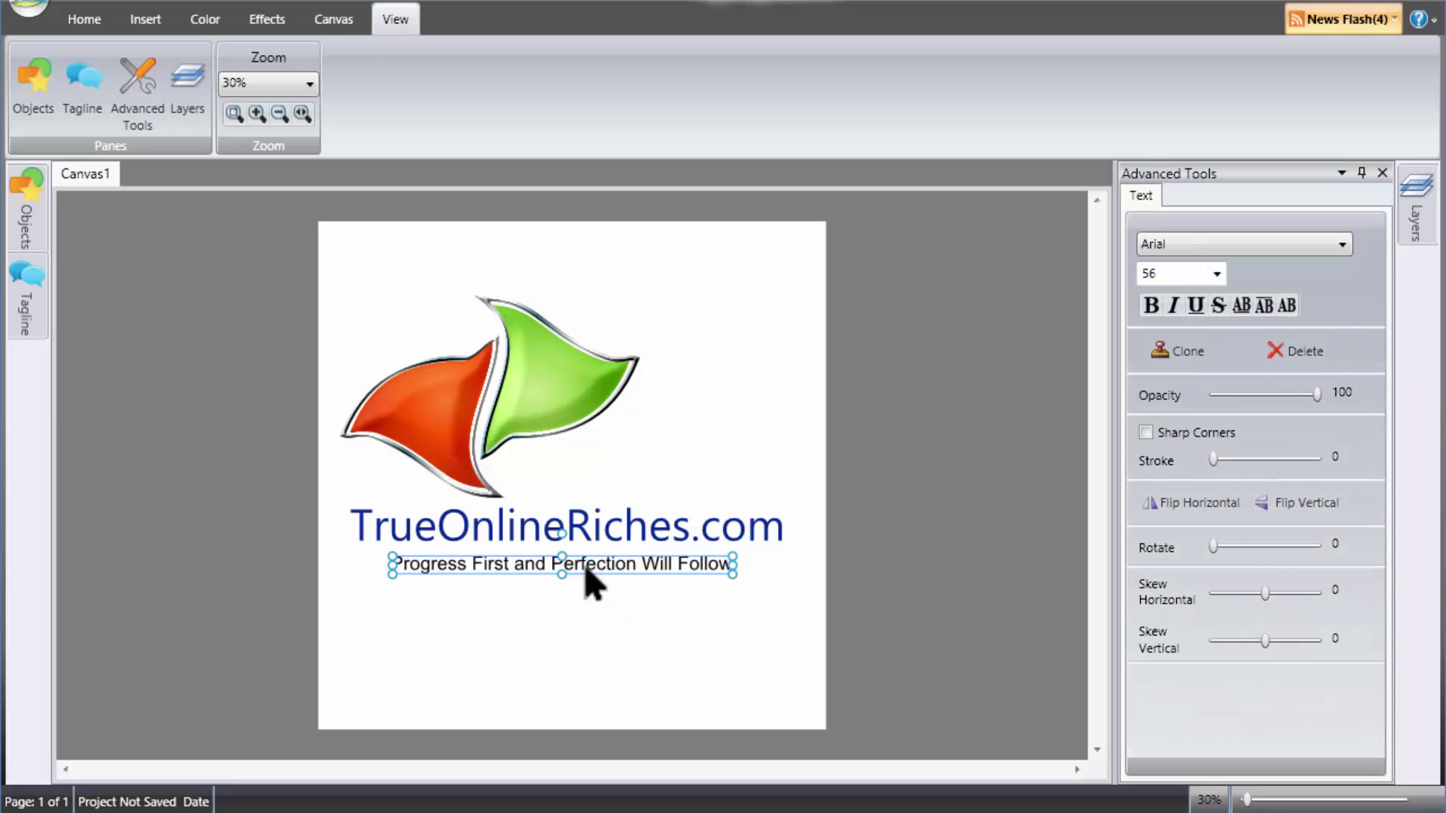
left_click_drag(583, 569, 582, 564)
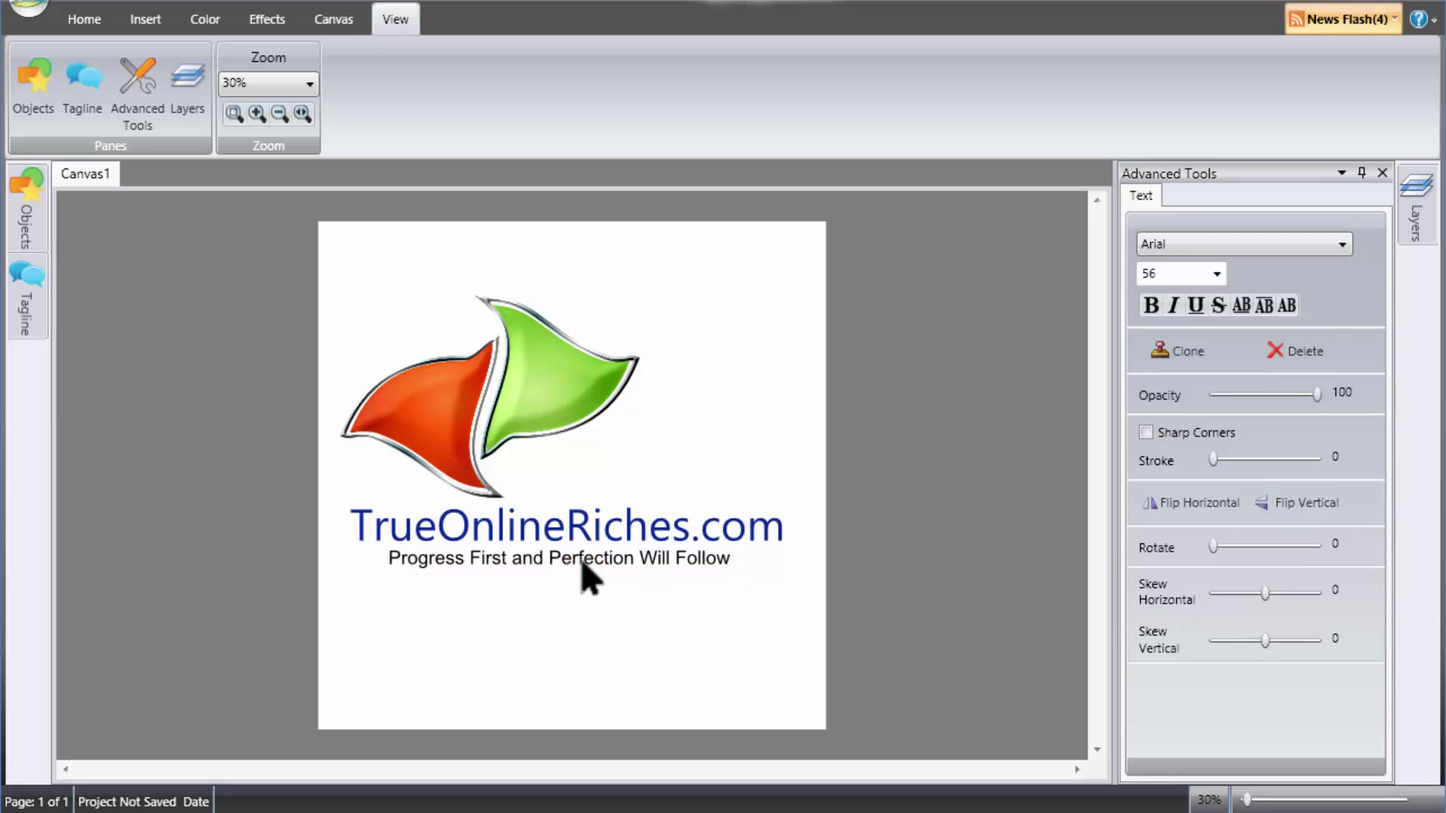
left_click(582, 564)
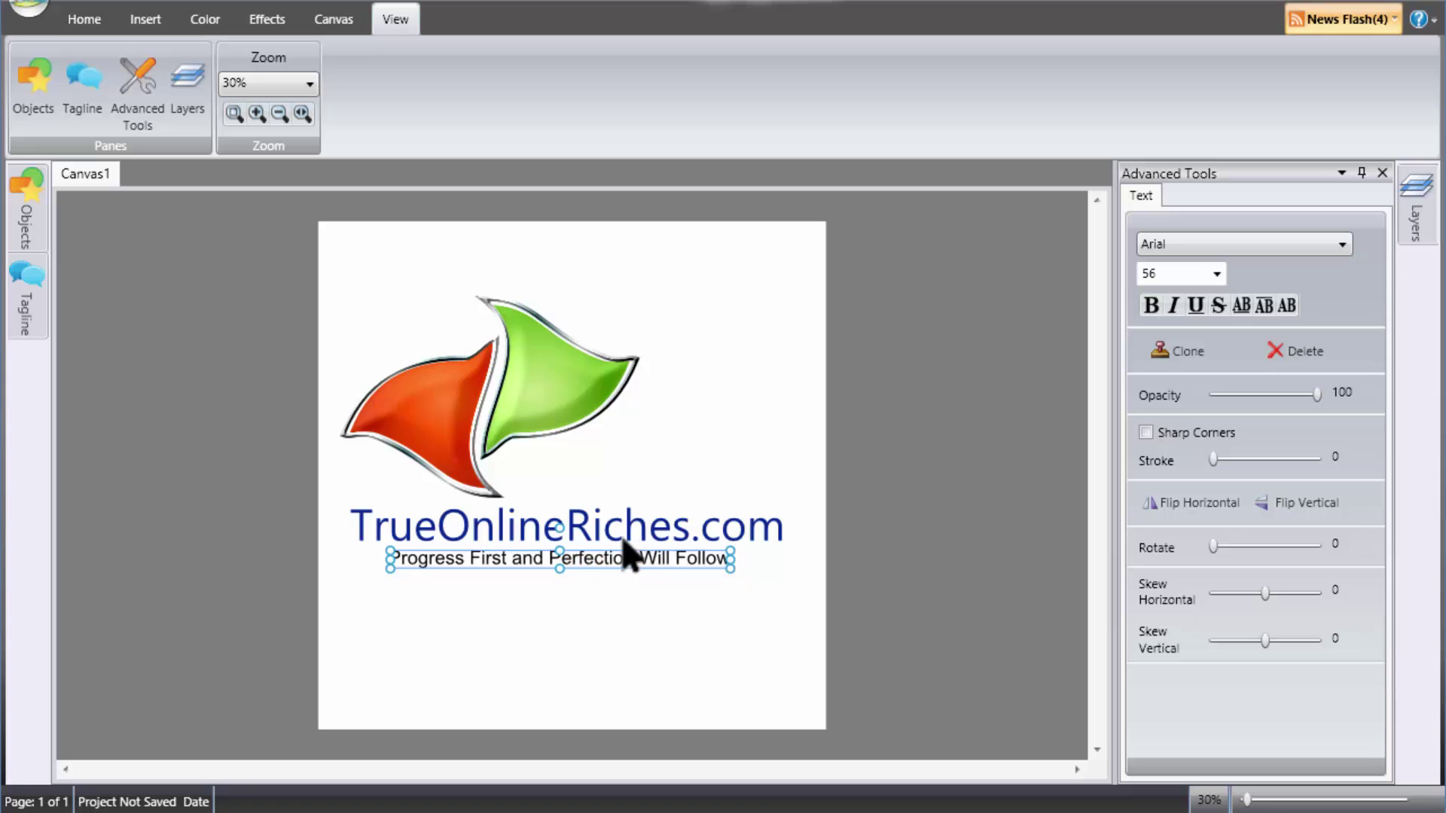
left_click(426, 474)
- Drag the green icon shape right to show it moves separately, then undo the move
left_click(549, 410)
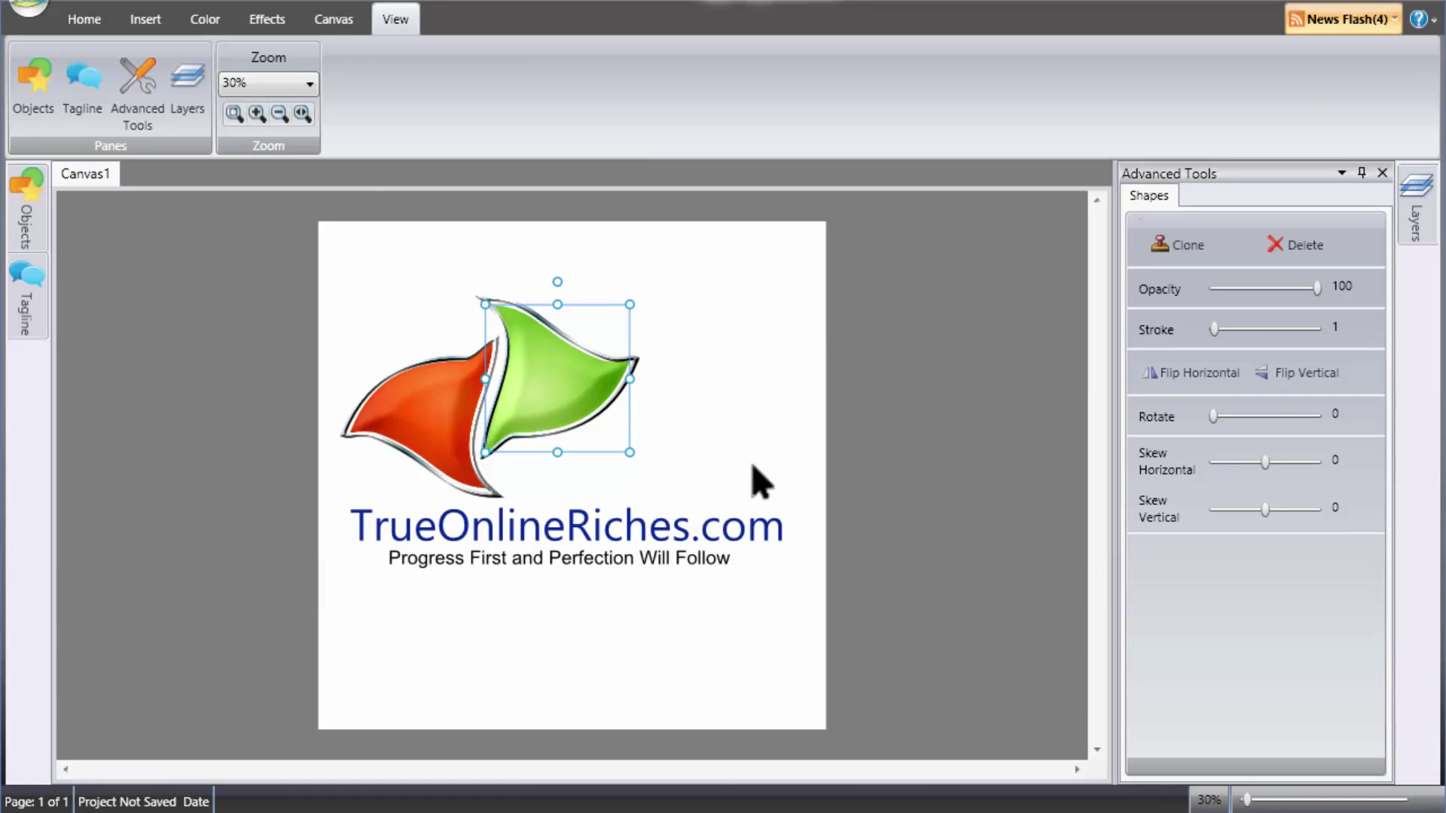
left_click(80, 18)
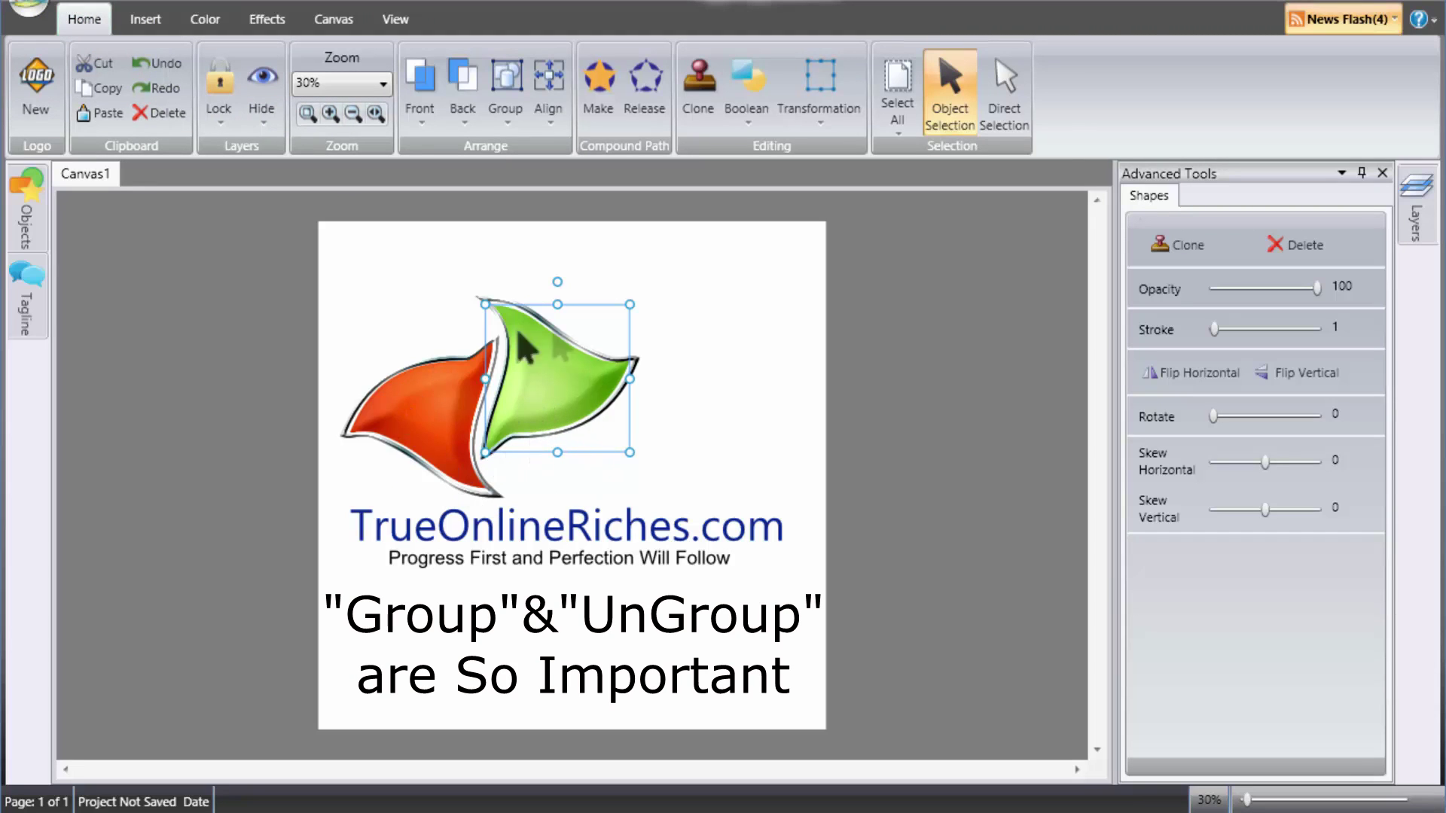
left_click(358, 339)
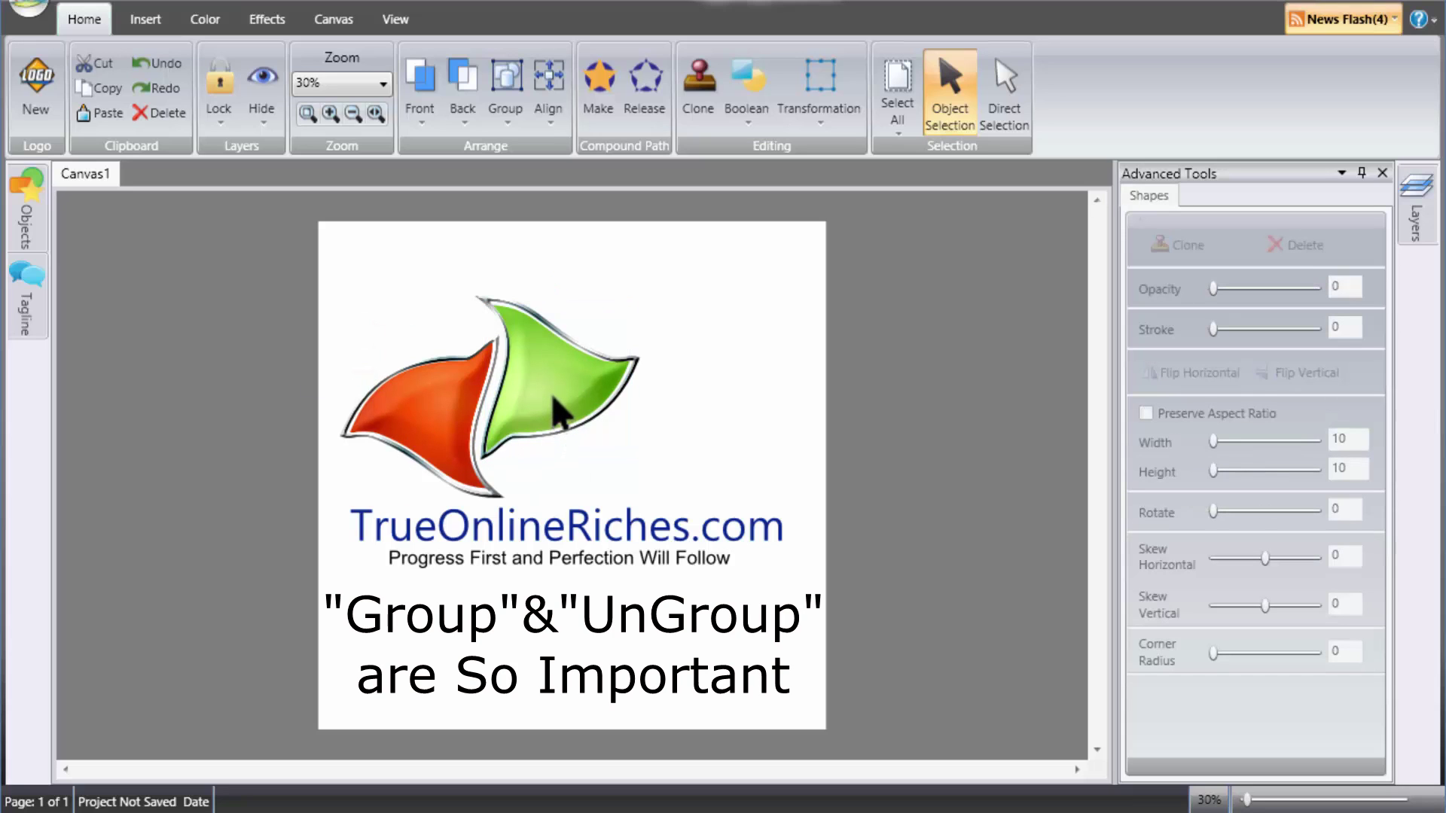
left_click_drag(552, 395, 614, 387)
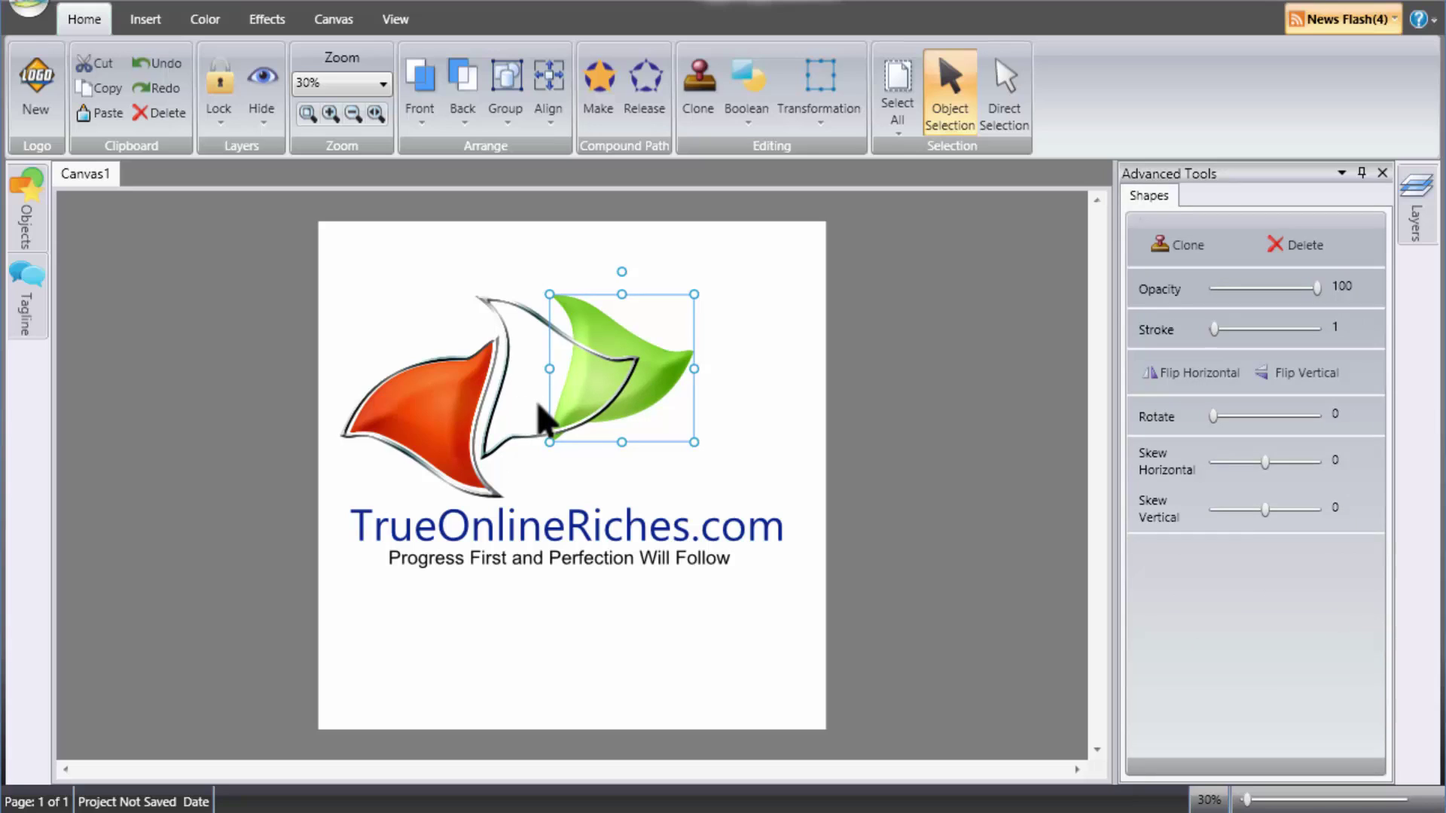
key("ctrl+z")
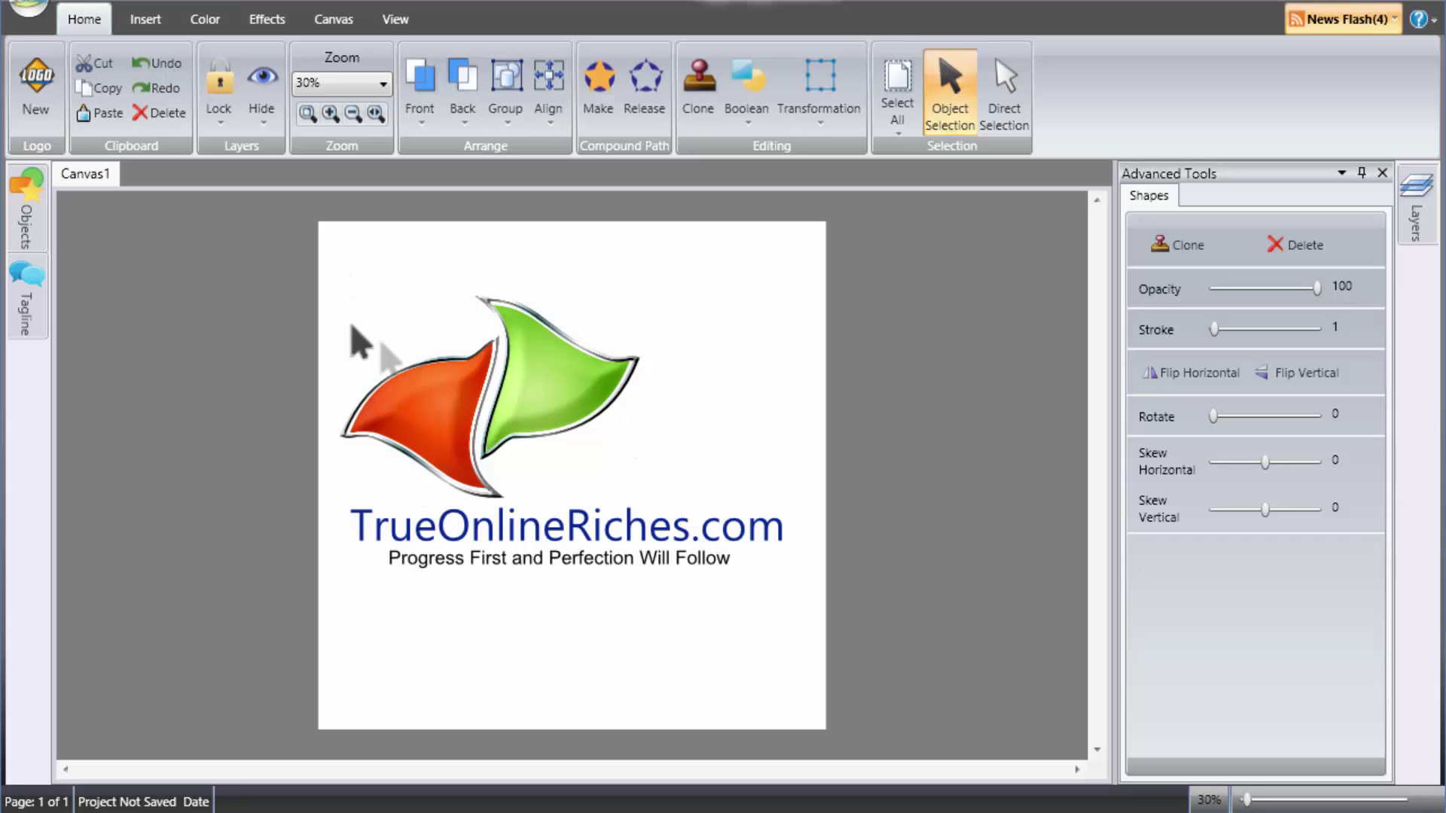
- Marquee-select the red and green icon shapes and group them into one object
left_click_drag(336, 269, 662, 508)
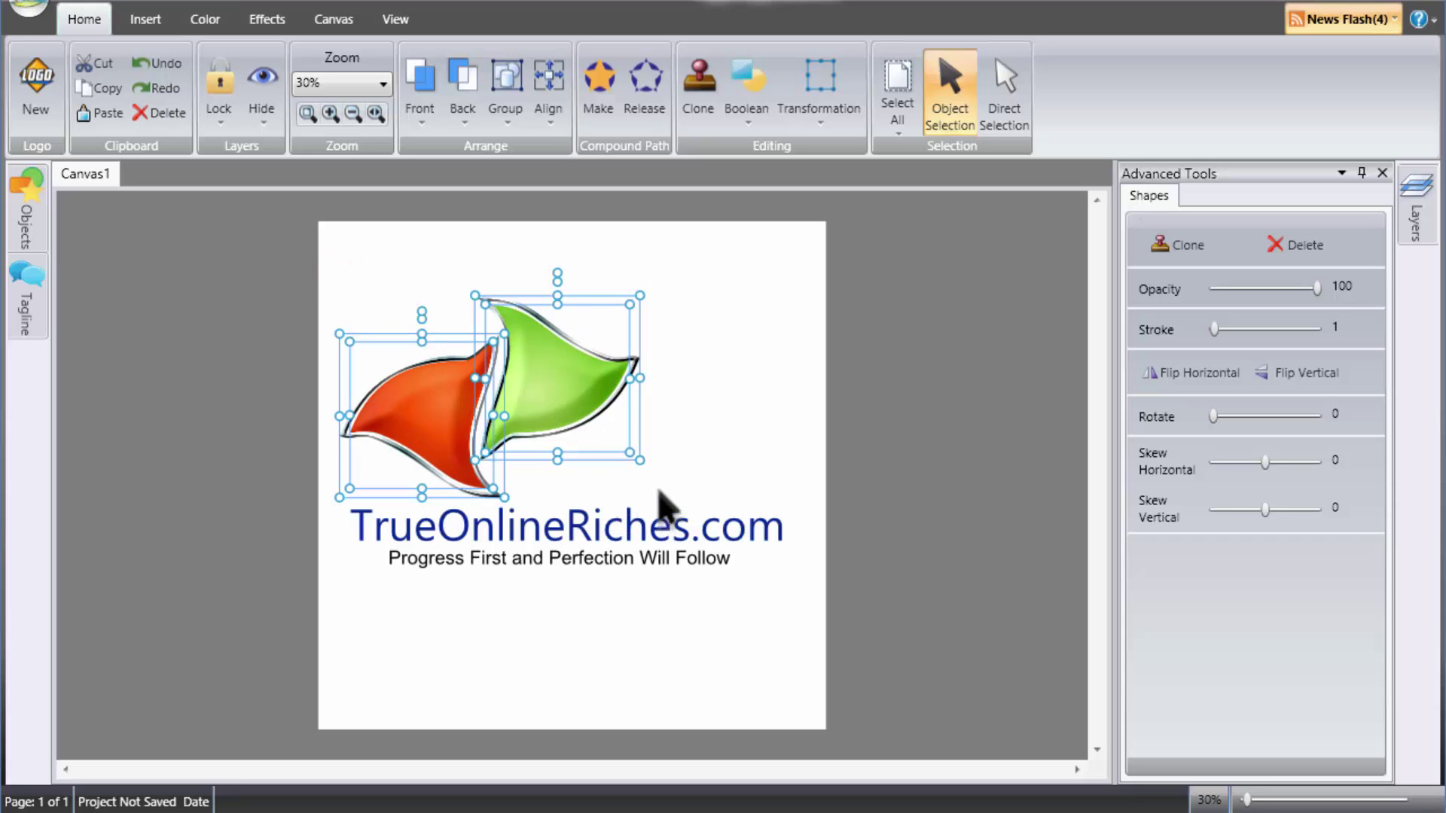
left_click(511, 98)
left_click(521, 140)
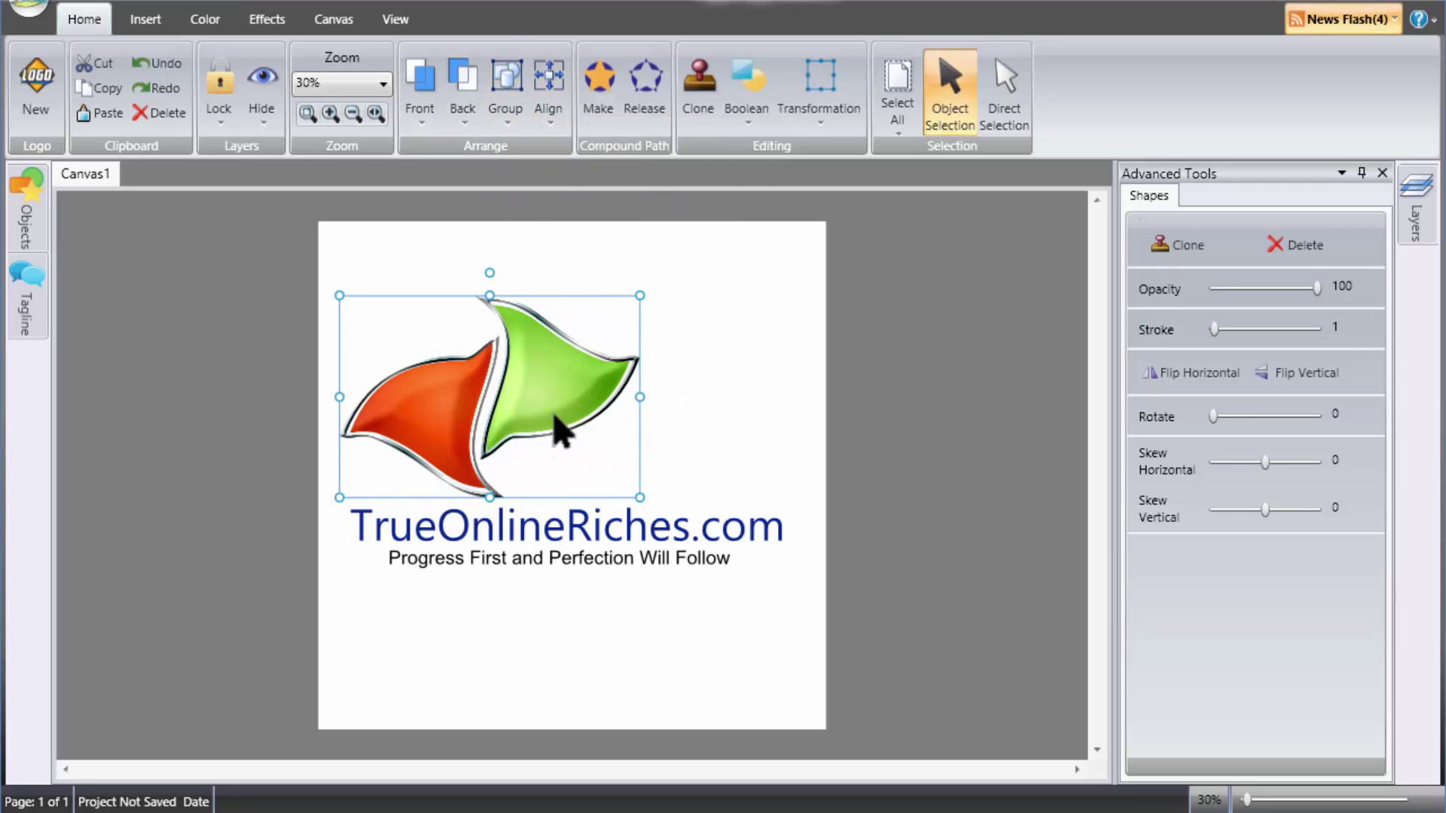
mouse_move(561, 429)
left_mouse_down()
mouse_move(636, 423)
mouse_move(540, 457)
mouse_move(668, 415)
mouse_move(634, 424)
left_mouse_up()
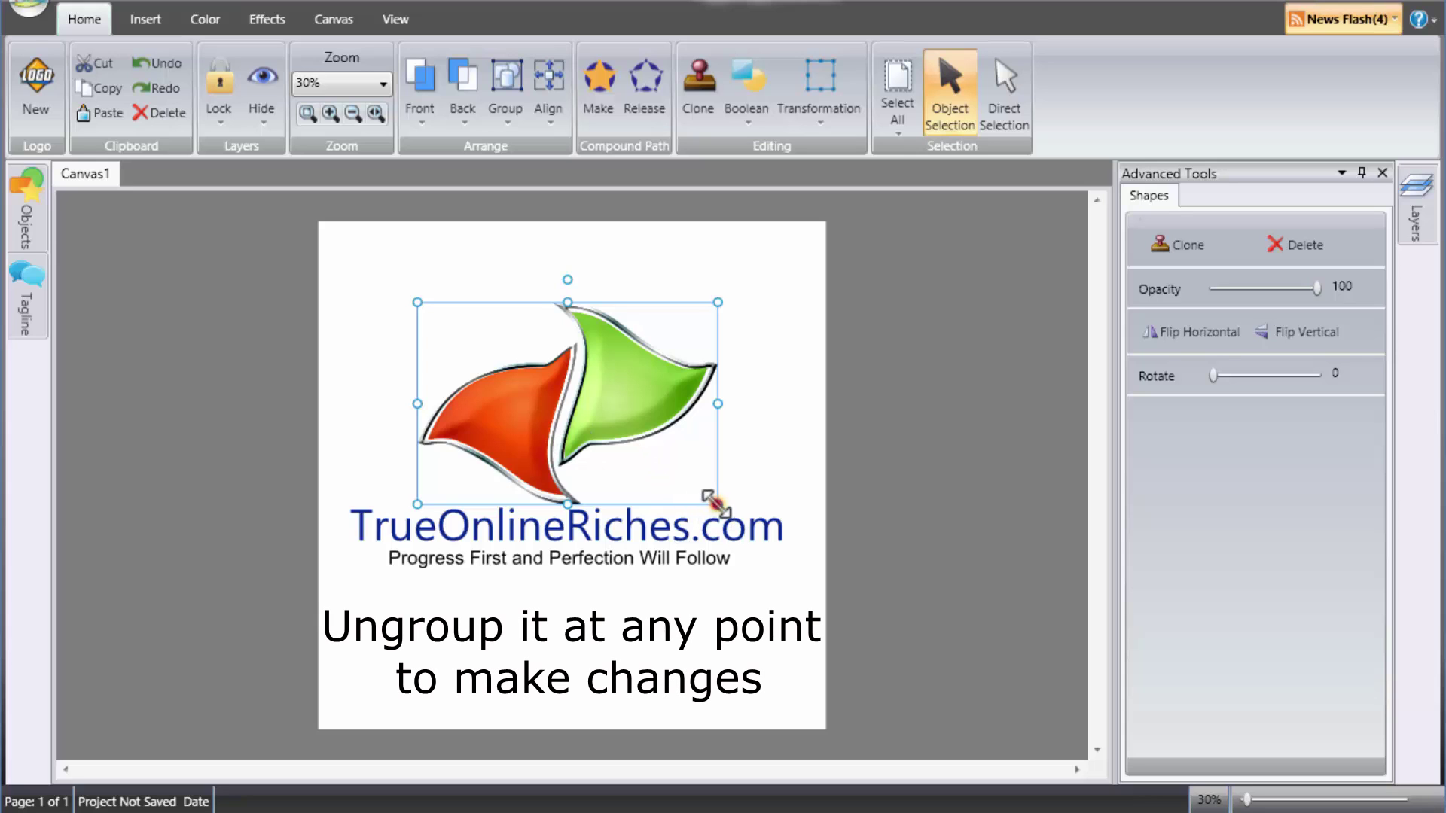
left_click_drag(715, 503, 648, 452)
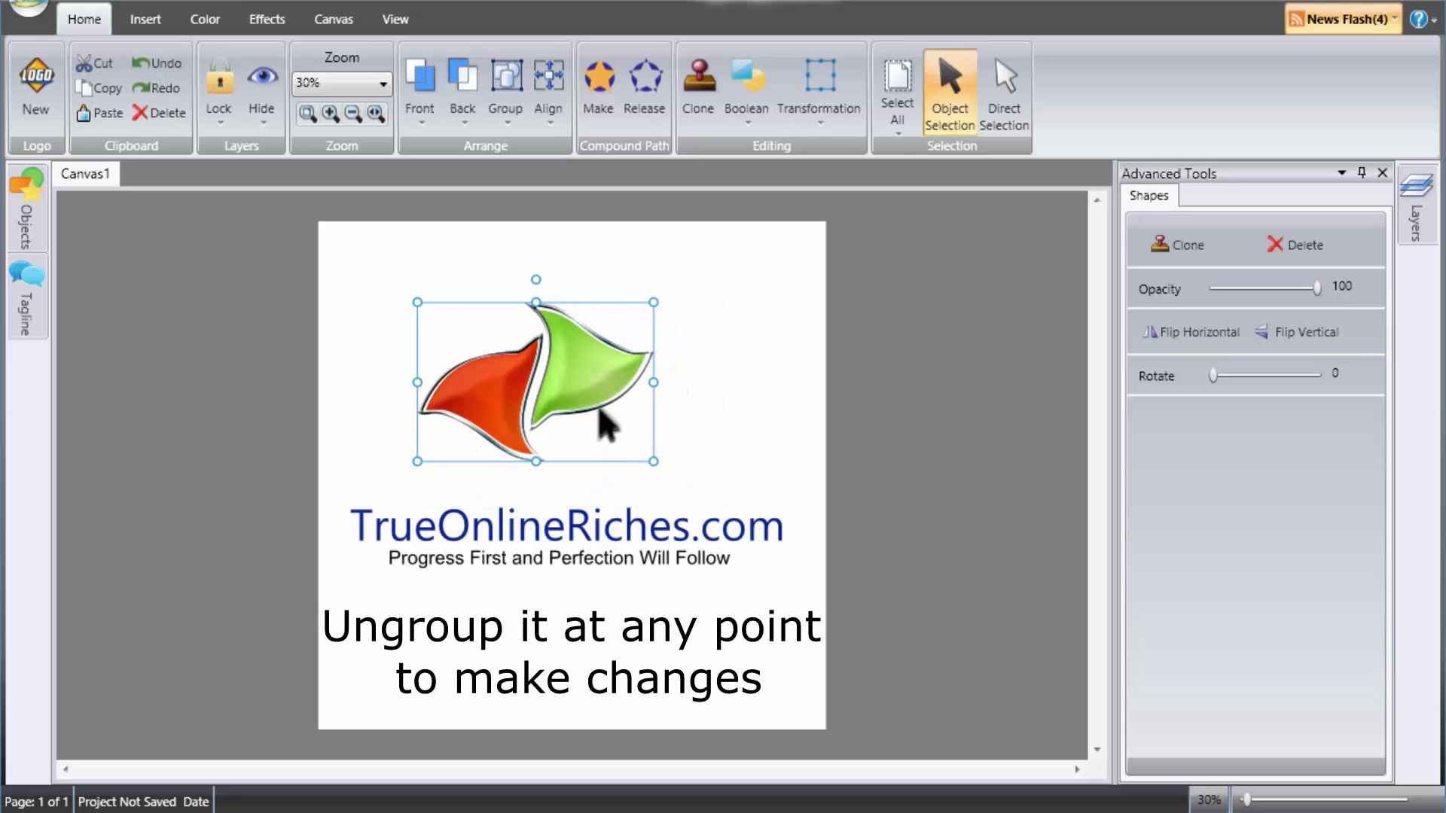
left_click_drag(649, 456, 629, 442)
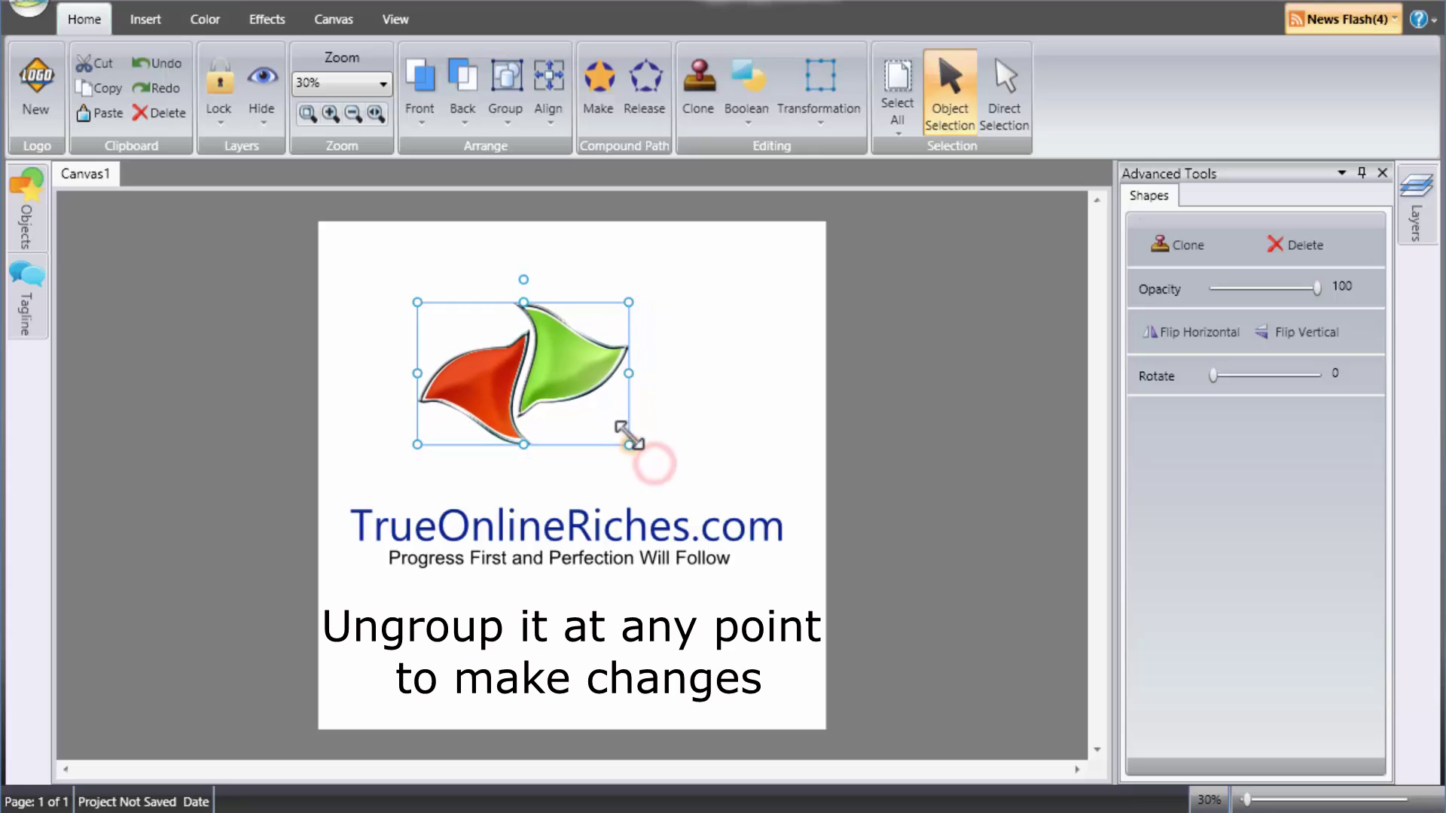
left_click_drag(575, 377, 517, 427)
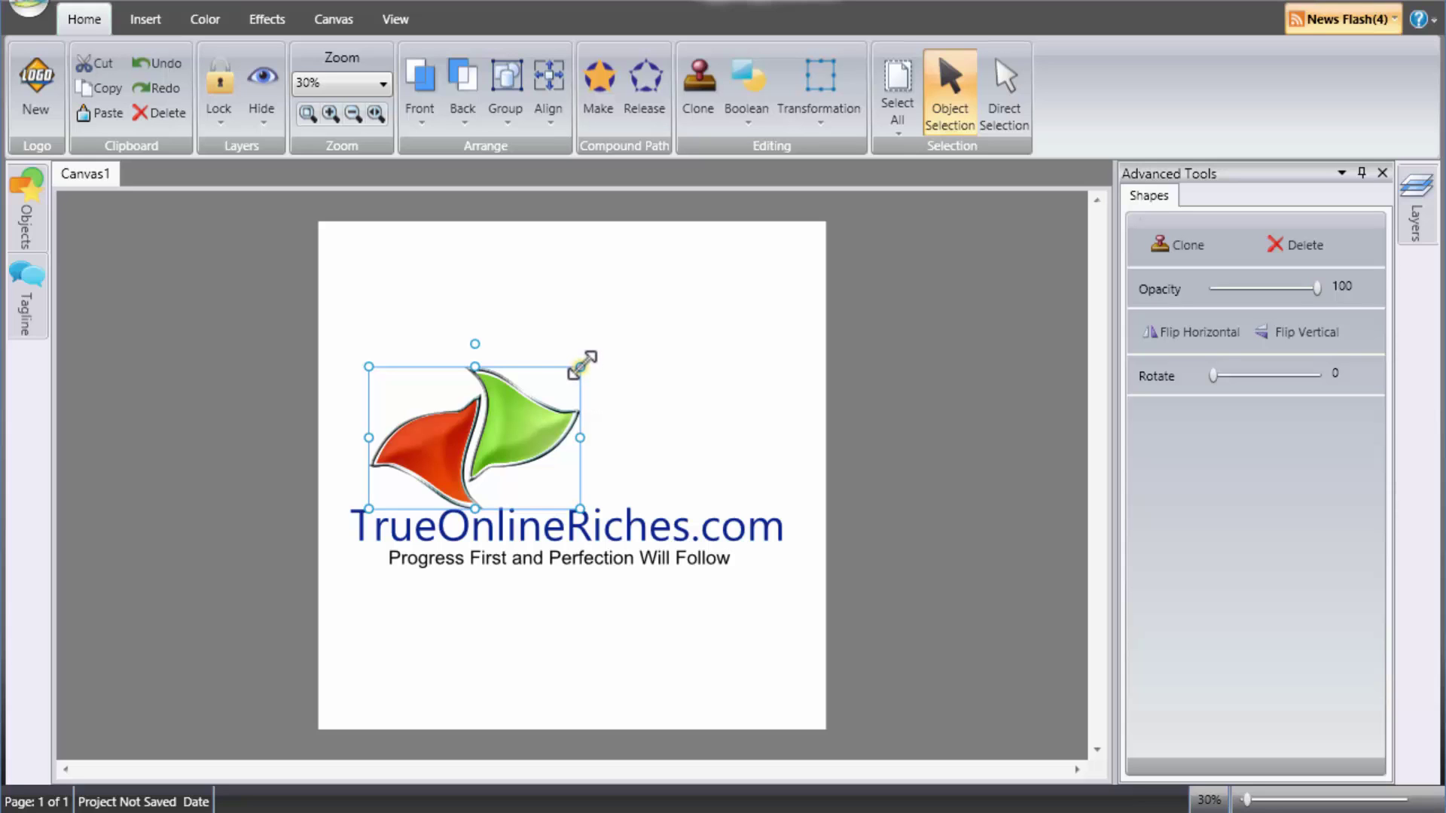
left_click_drag(582, 369, 677, 339)
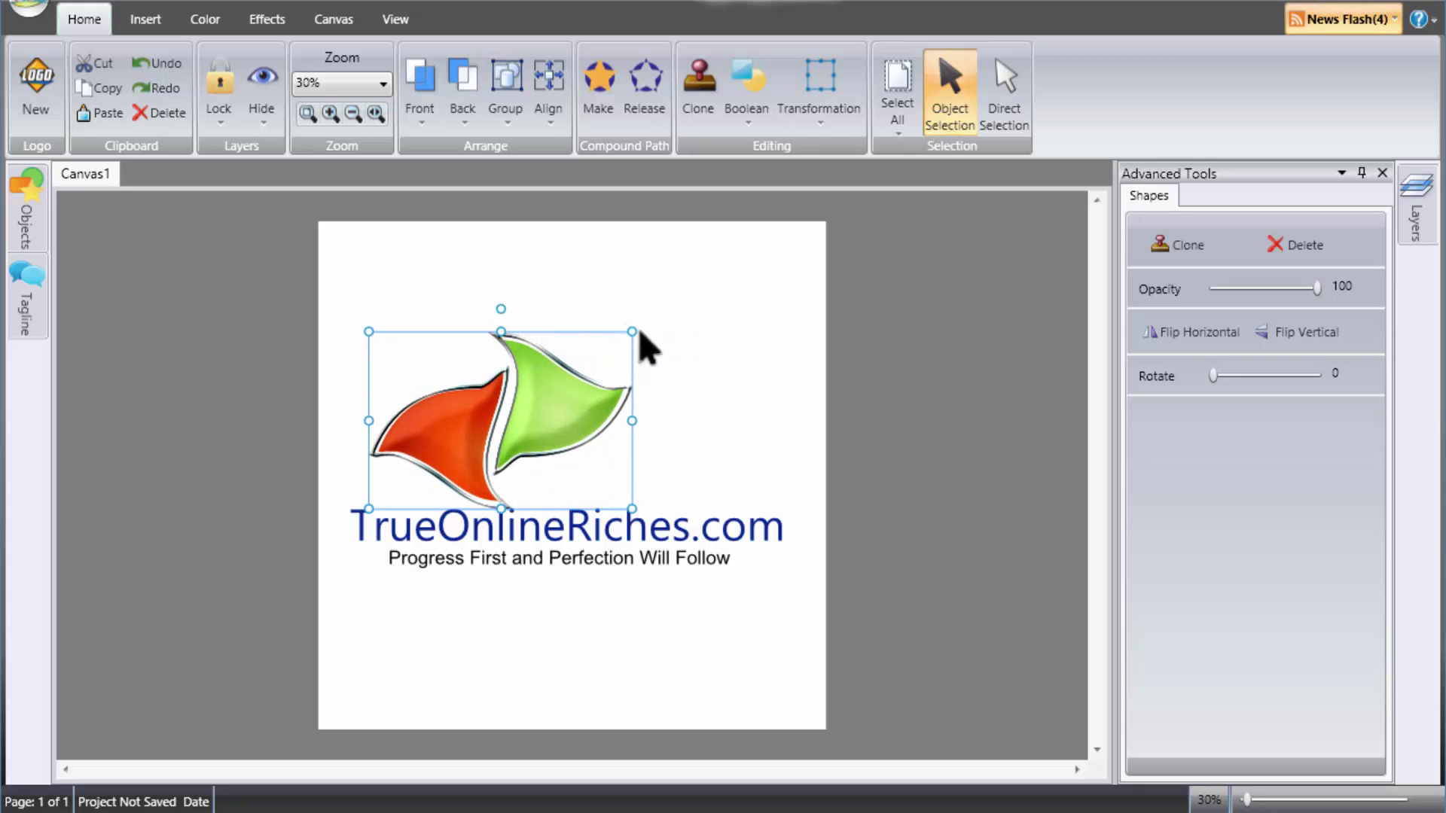
mouse_move(636, 329)
left_mouse_down()
mouse_move(725, 353)
mouse_move(542, 301)
mouse_move(668, 318)
mouse_move(652, 348)
mouse_move(494, 345)
mouse_move(668, 335)
mouse_move(636, 316)
mouse_move(663, 328)
mouse_move(565, 311)
mouse_move(626, 335)
left_mouse_up()
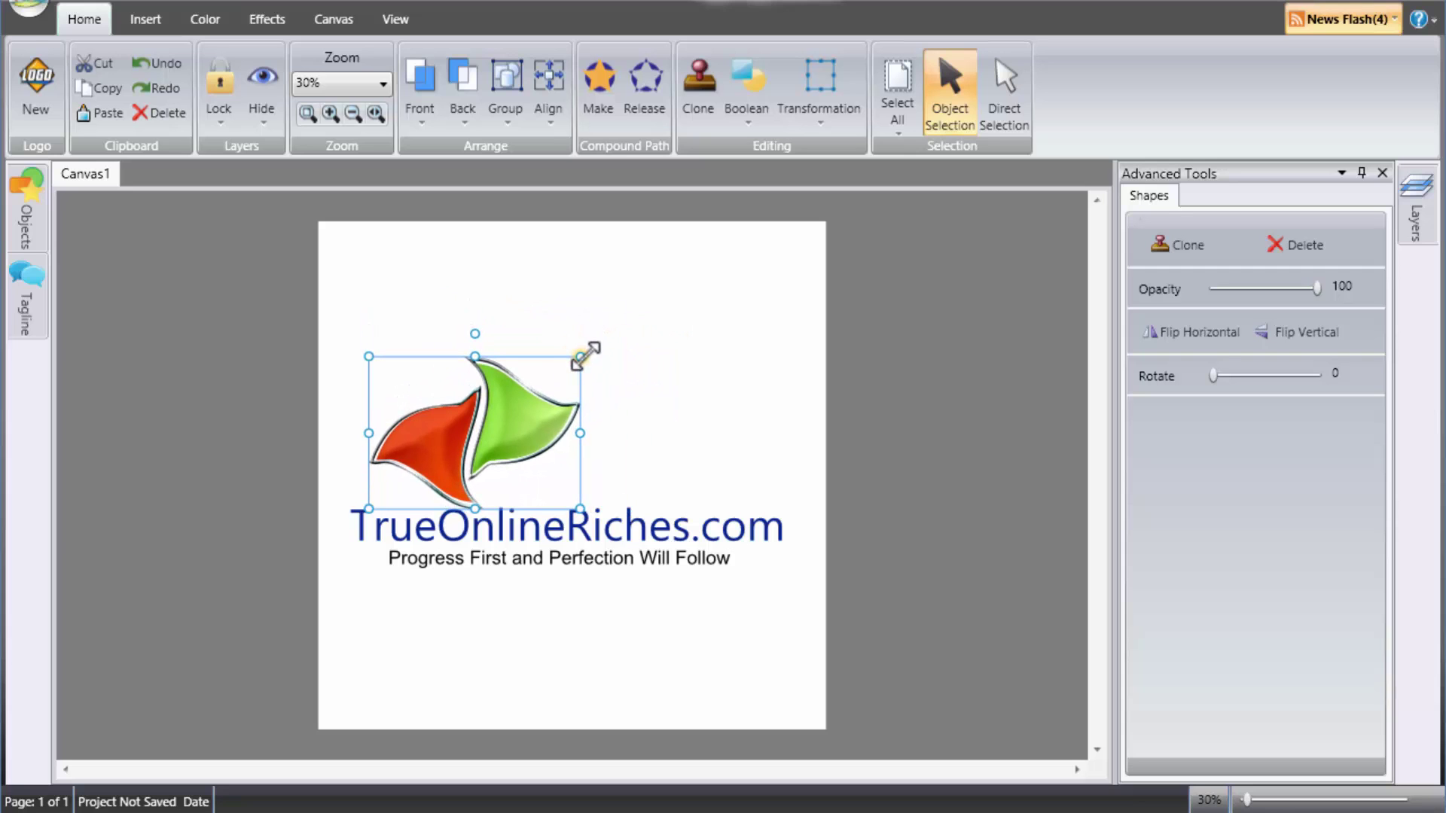
left_click_drag(602, 345, 719, 335)
left_click_drag(546, 409, 543, 418)
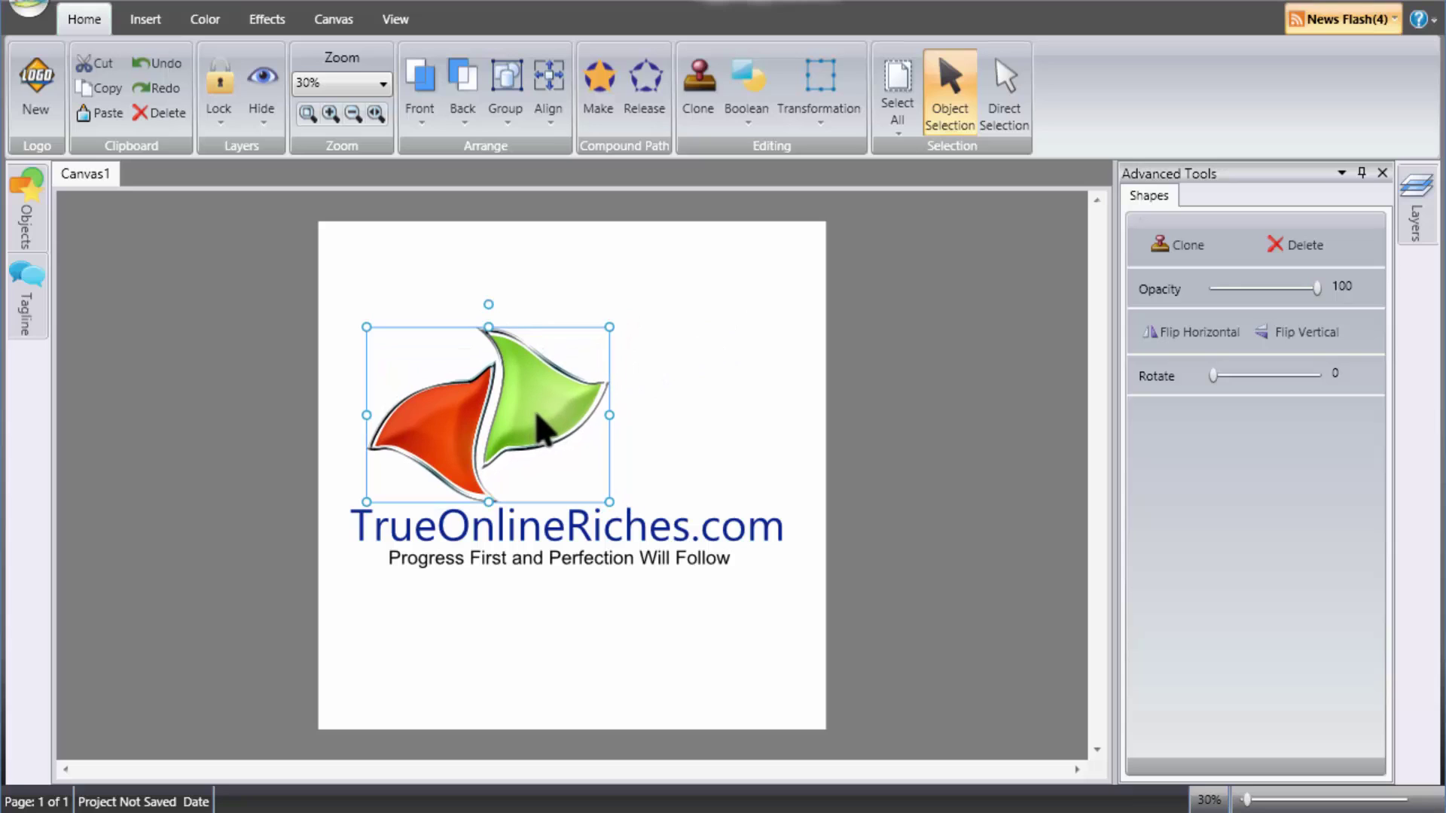
key("Escape")
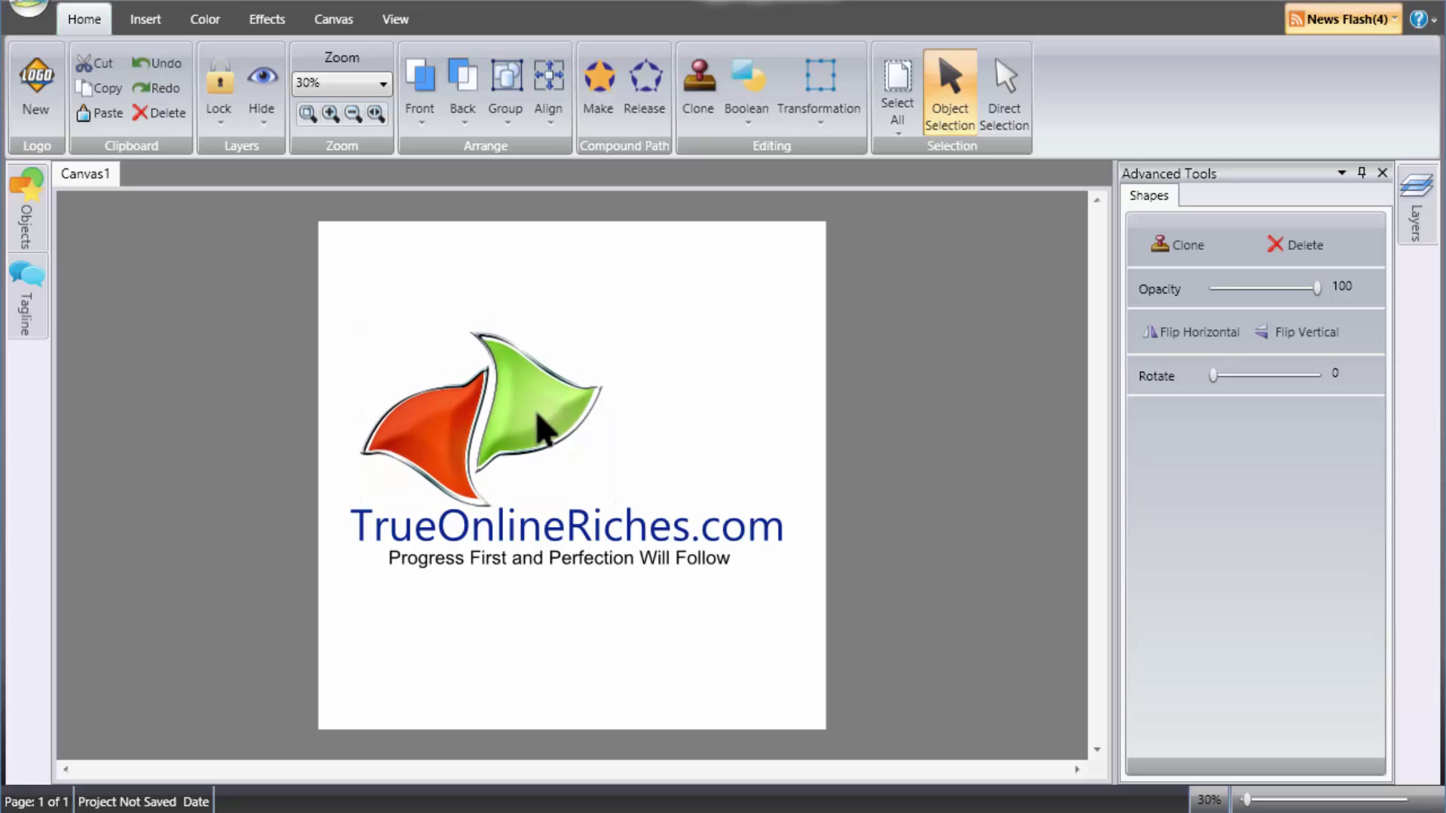
left_click(536, 413)
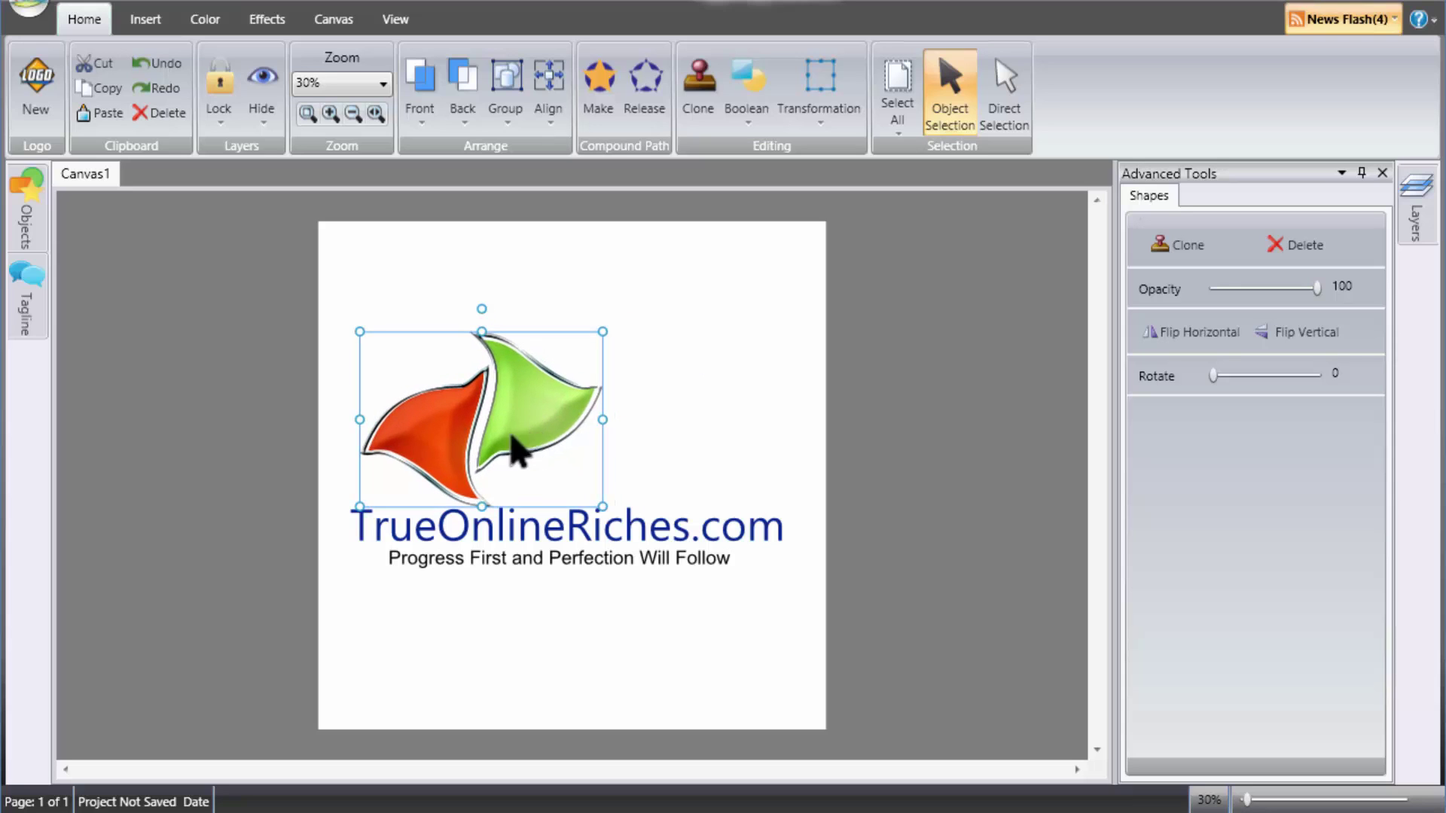
left_click(664, 399)
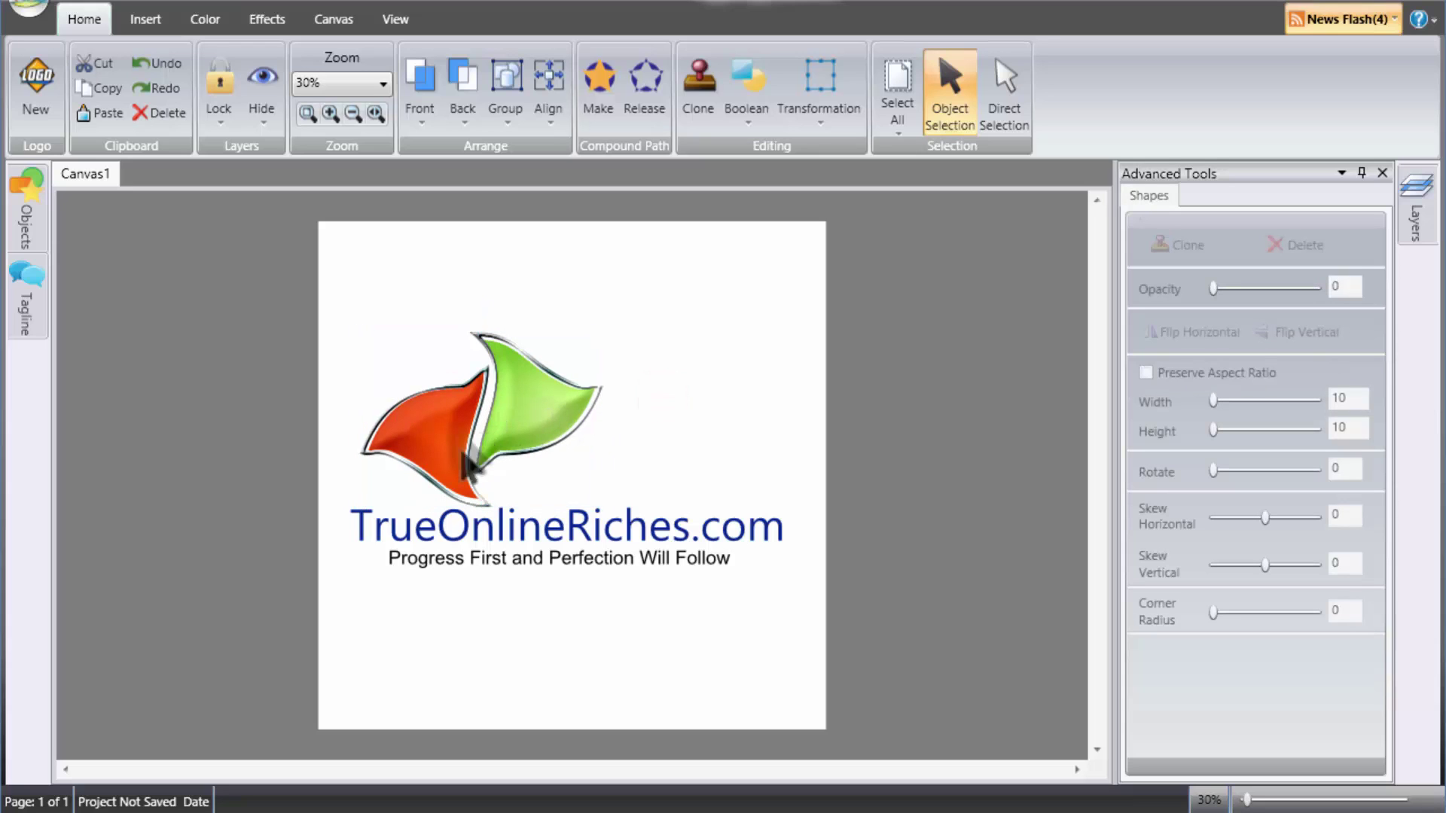
left_click(515, 116)
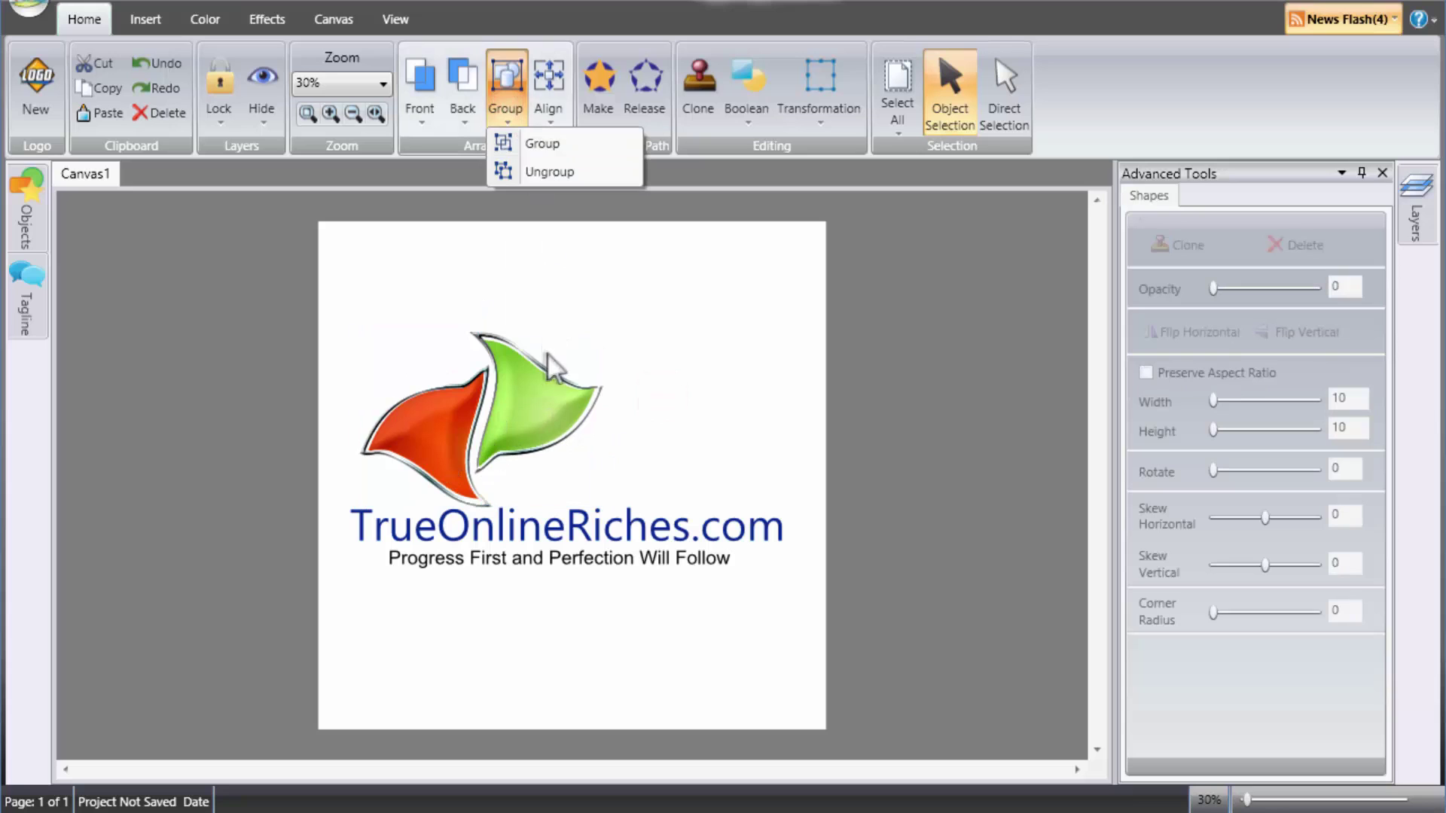
left_click(657, 324)
left_click(30, 222)
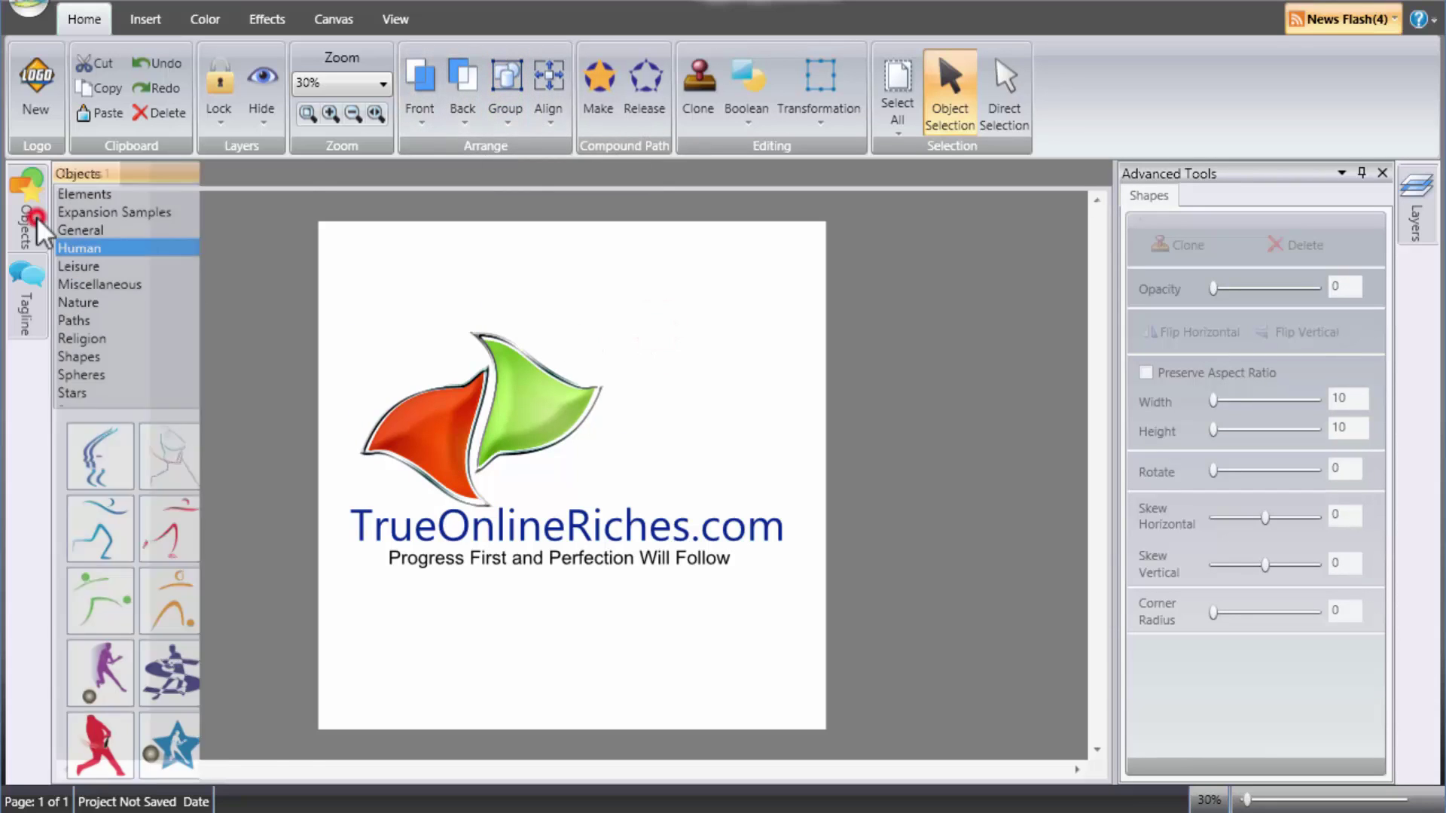
left_click(879, 296)
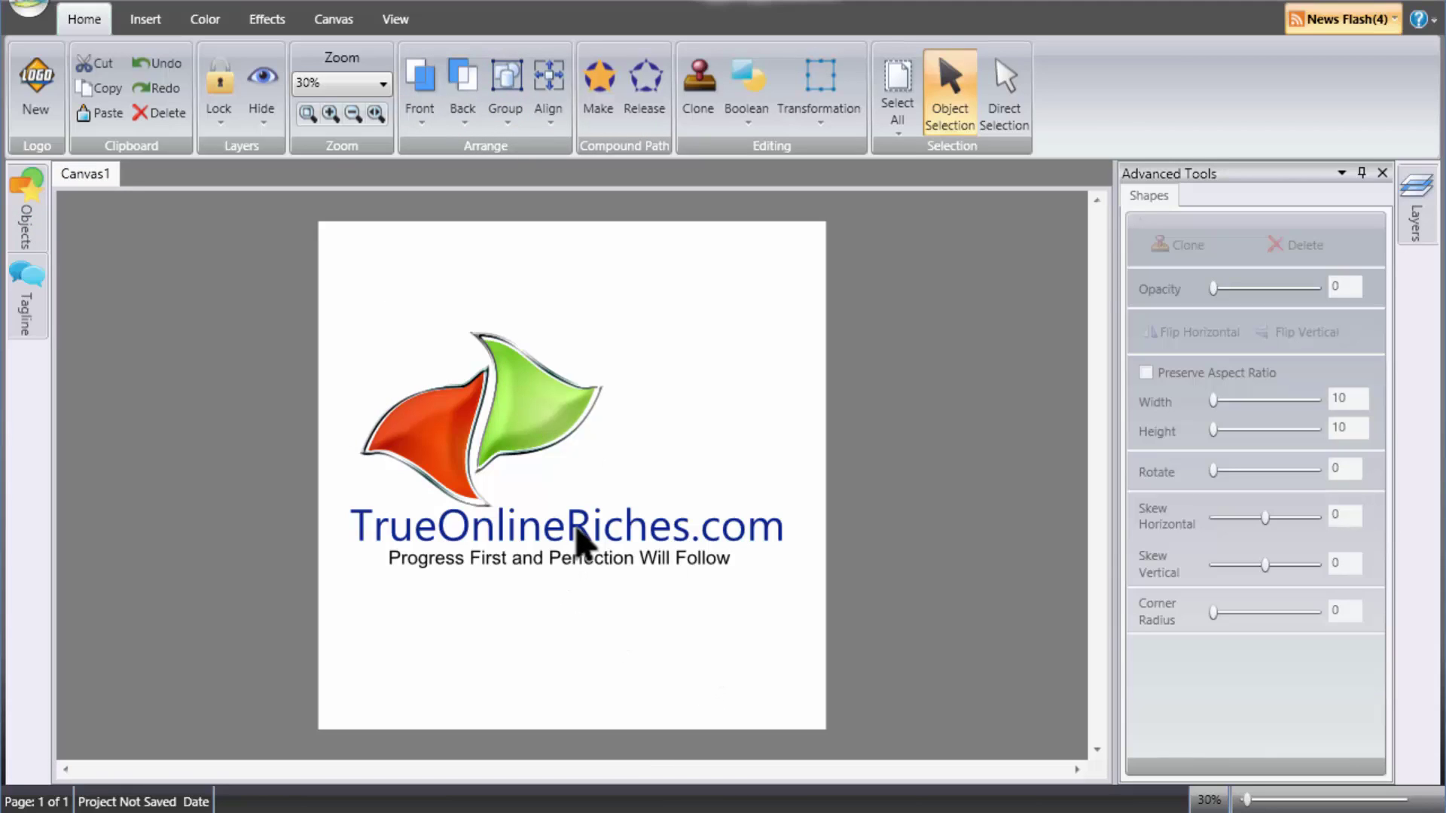
left_click(579, 530)
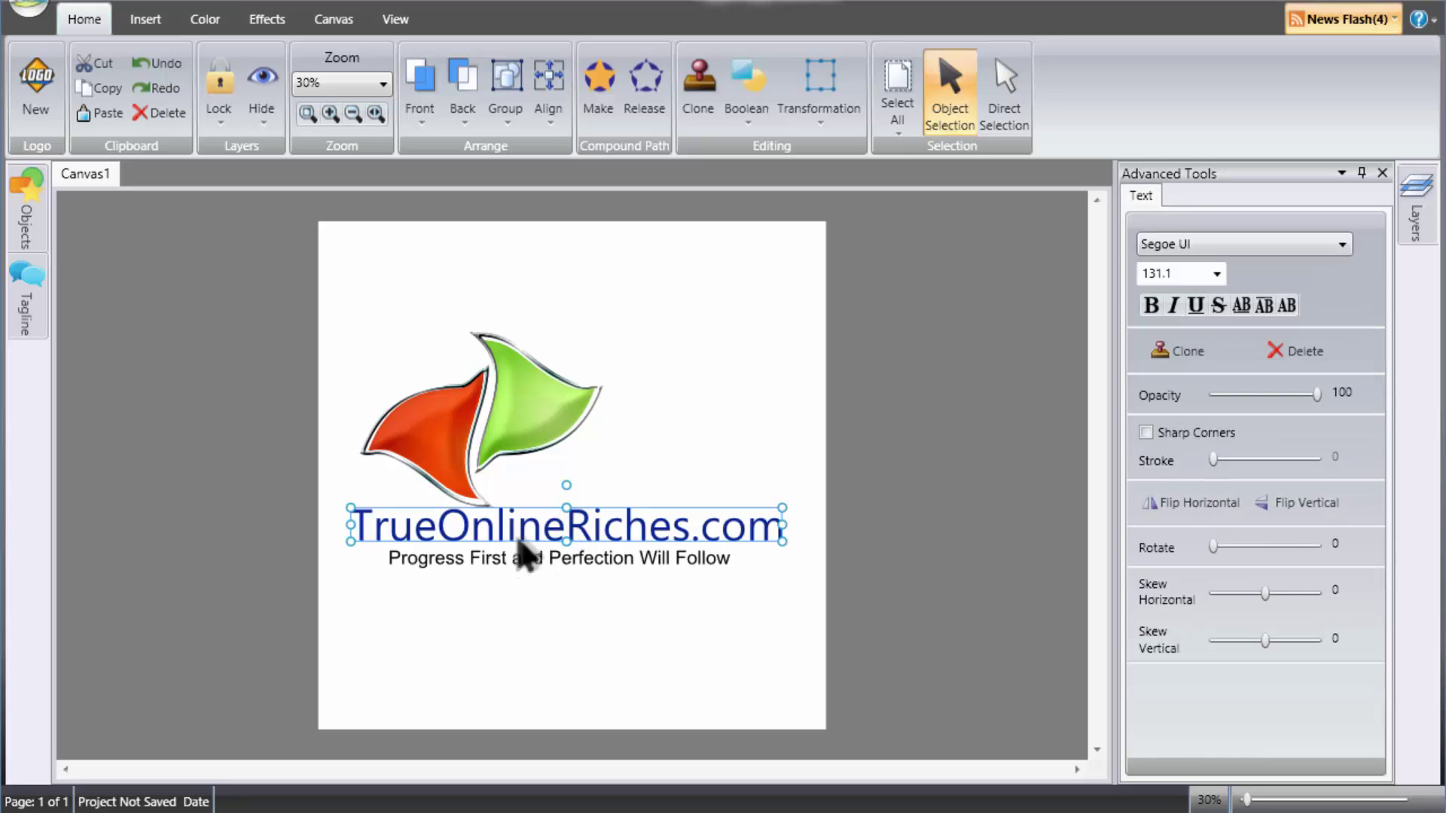
- Try a dark red, then a light sky blue custom fill on the TrueOnlineRiches.com name
left_click(202, 21)
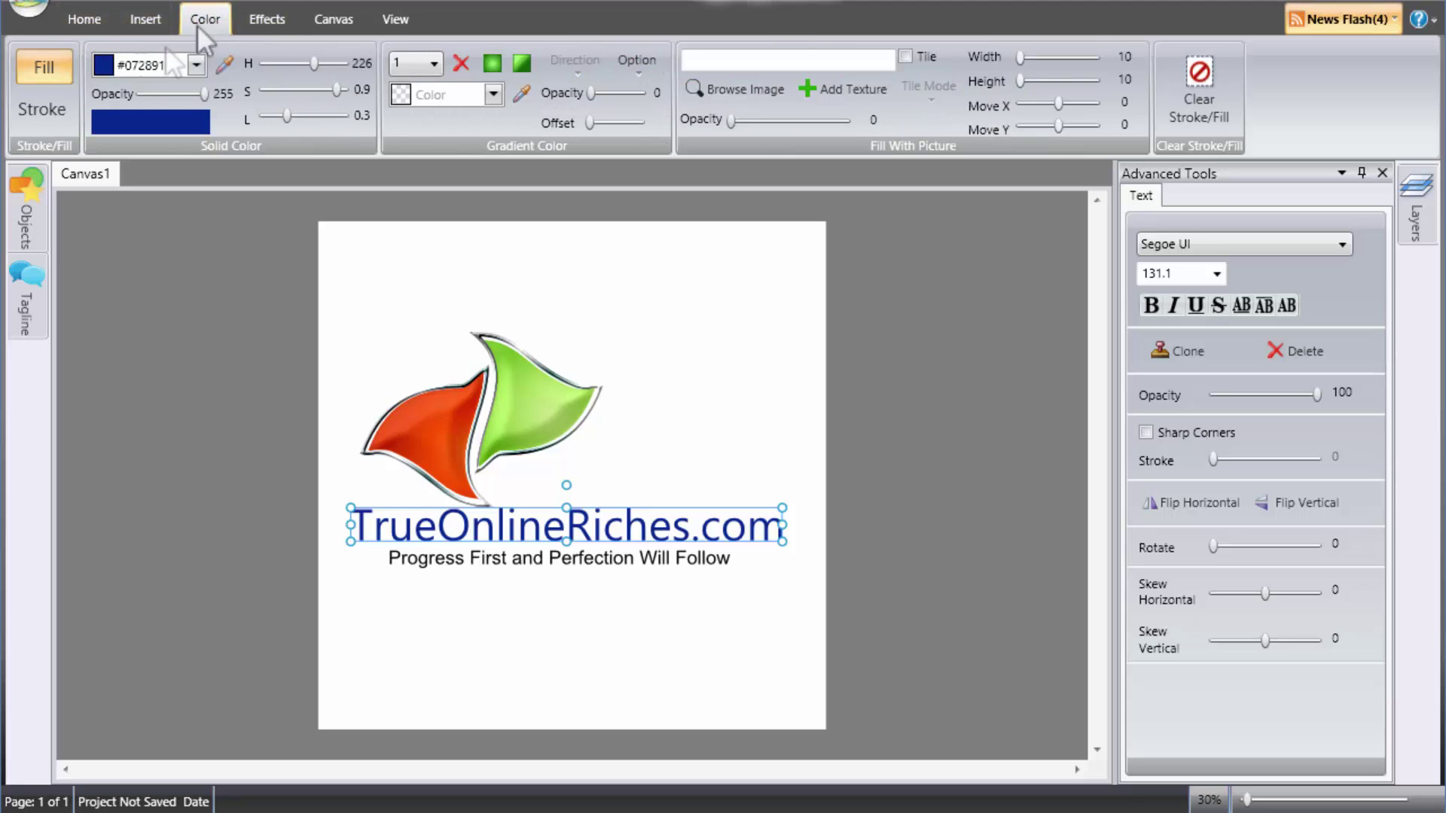
left_click(196, 65)
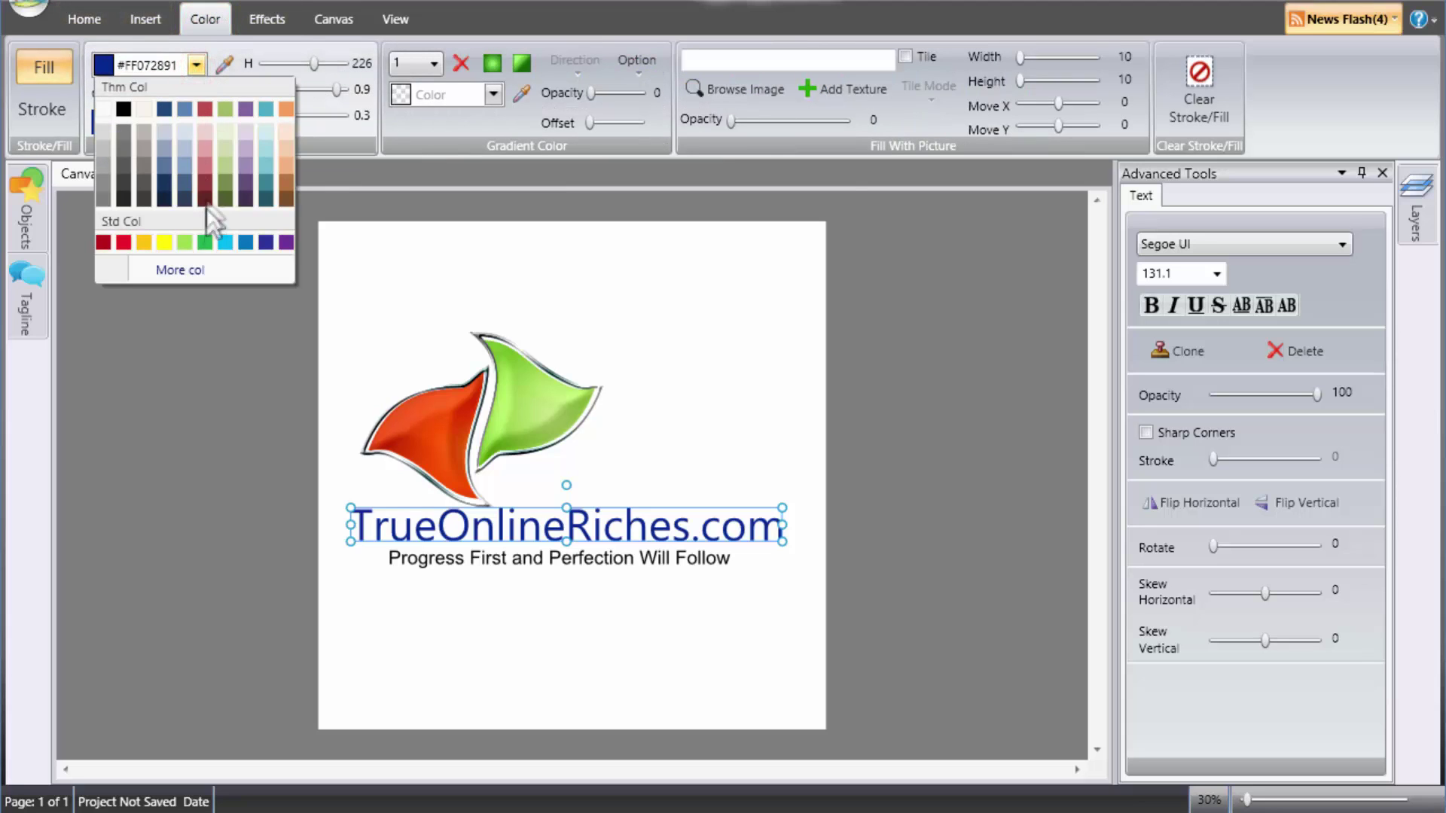
left_click(205, 181)
left_click(196, 66)
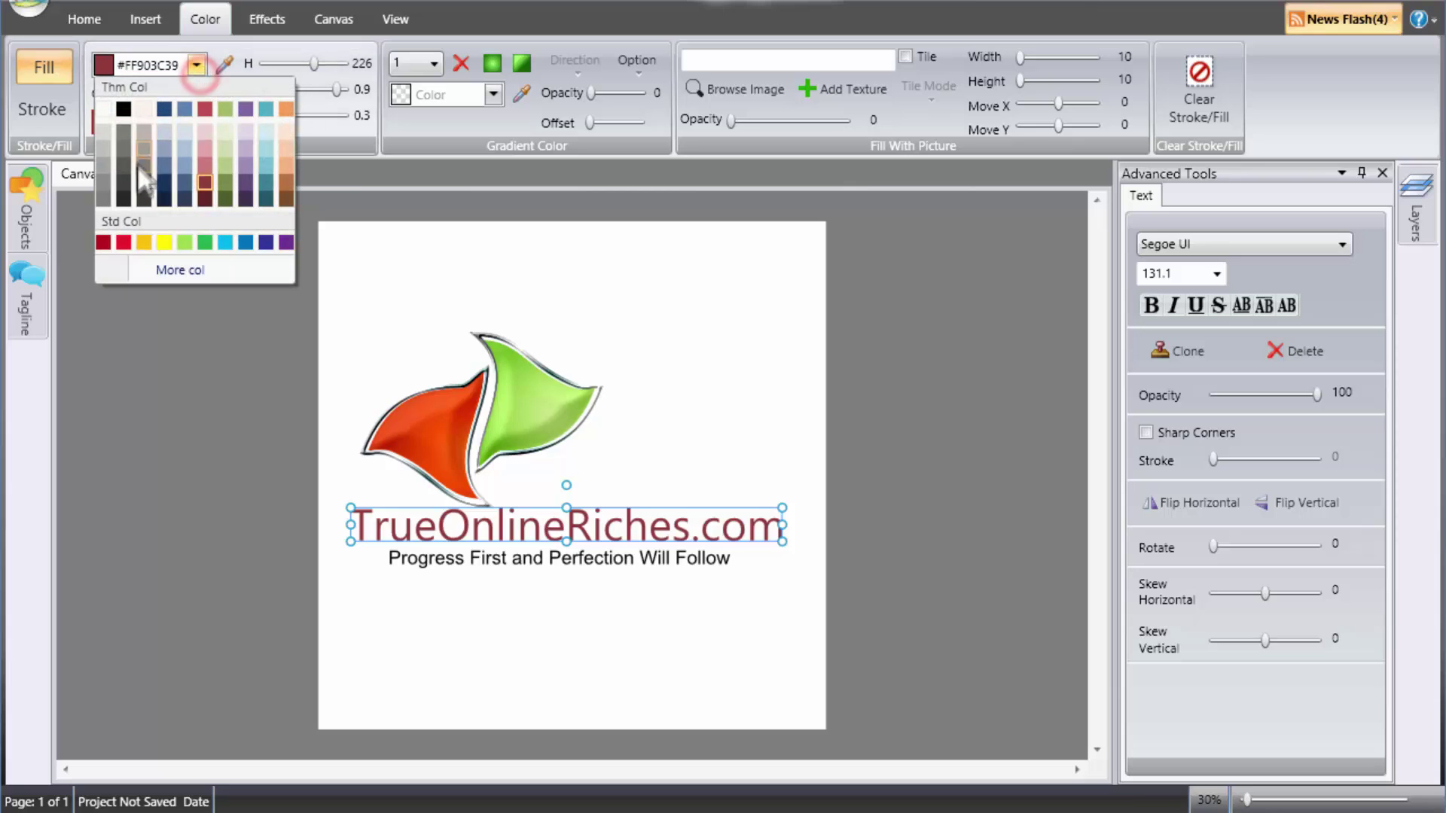
left_click(181, 270)
left_click_drag(22, 226, 7, 215)
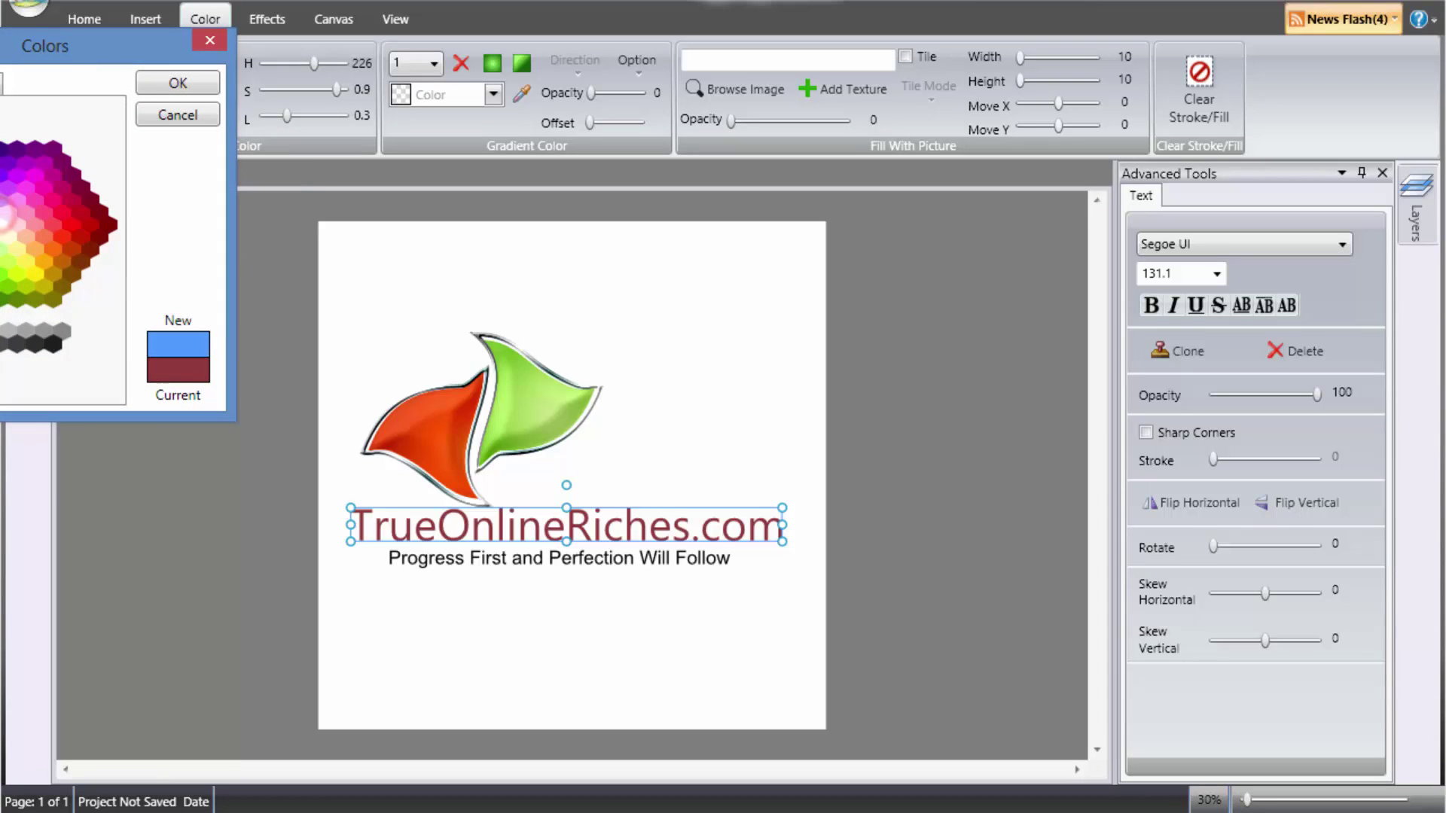
left_click(3, 198)
left_click(2, 226)
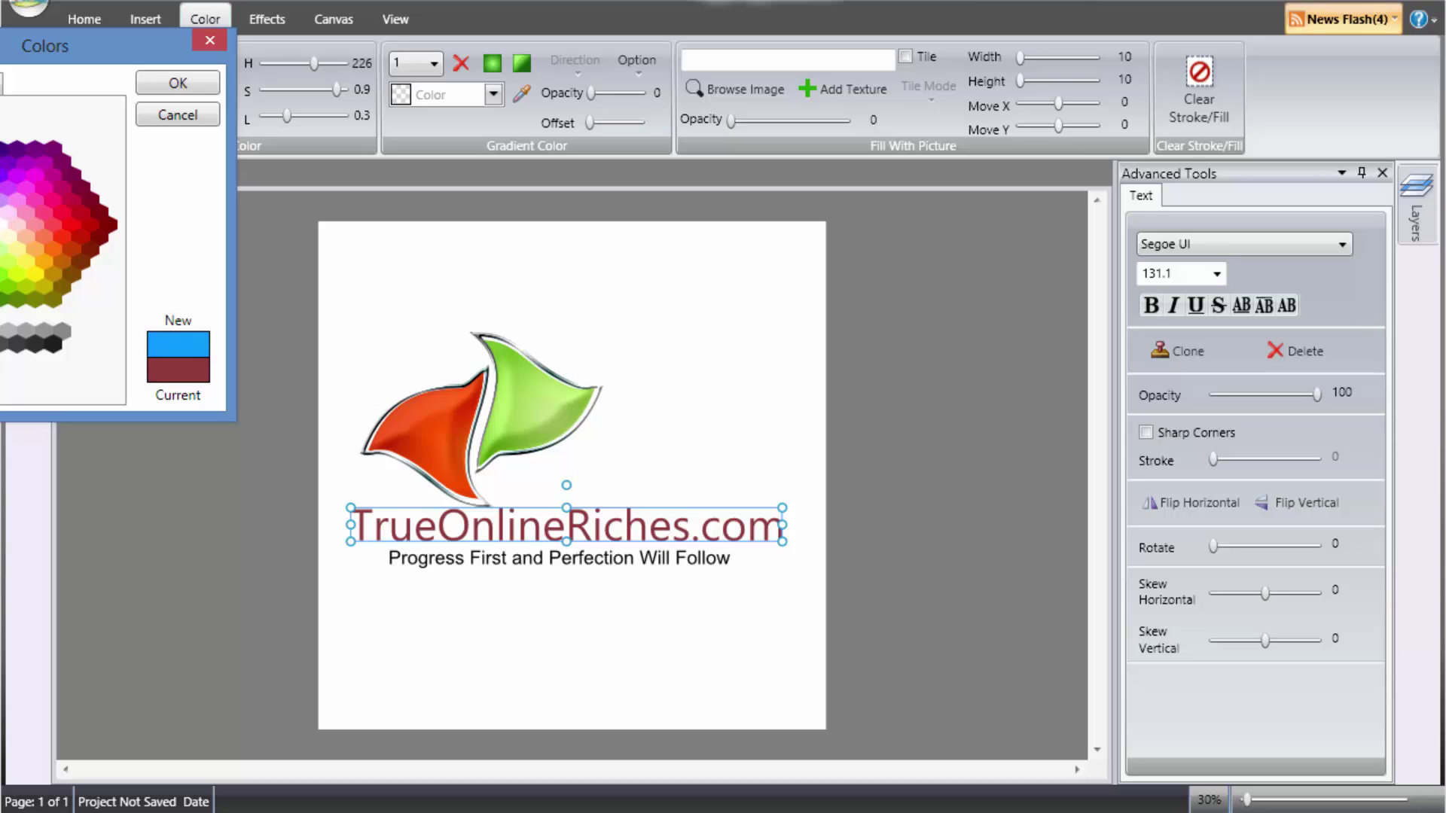
left_click(176, 89)
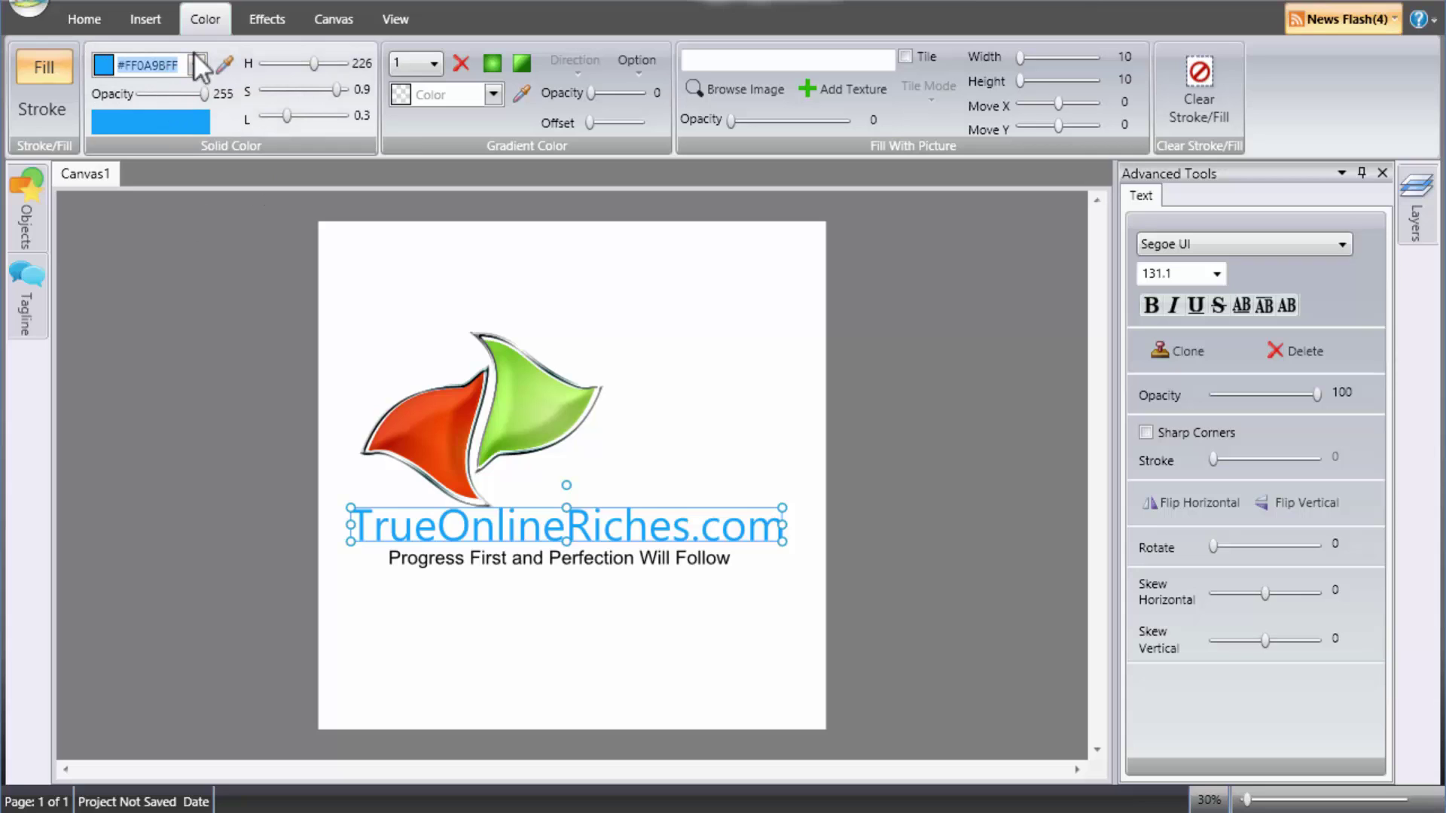
- Set the name's fill back to the dark red swatch (#FF602826)
left_click(196, 64)
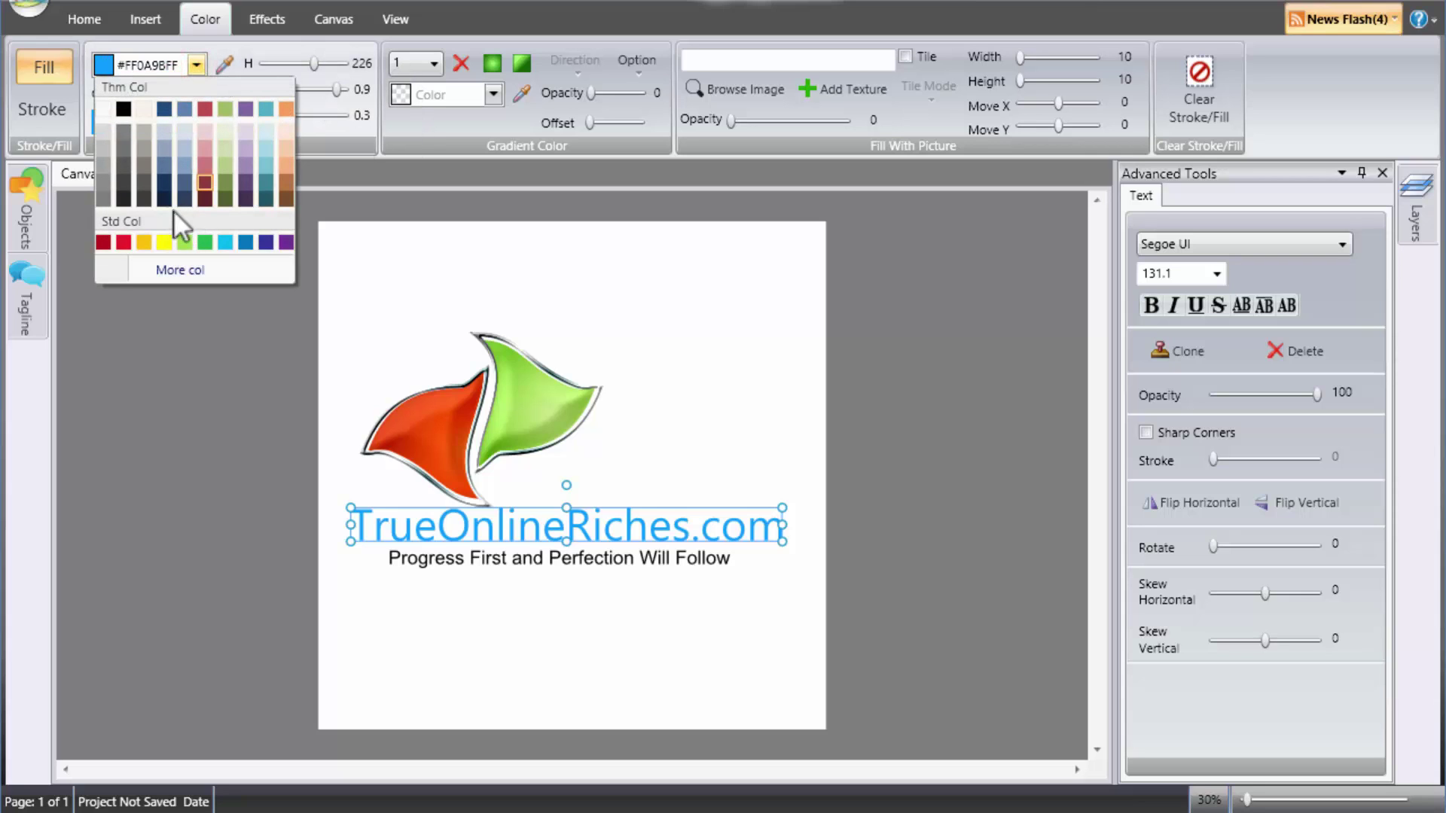
left_click(205, 199)
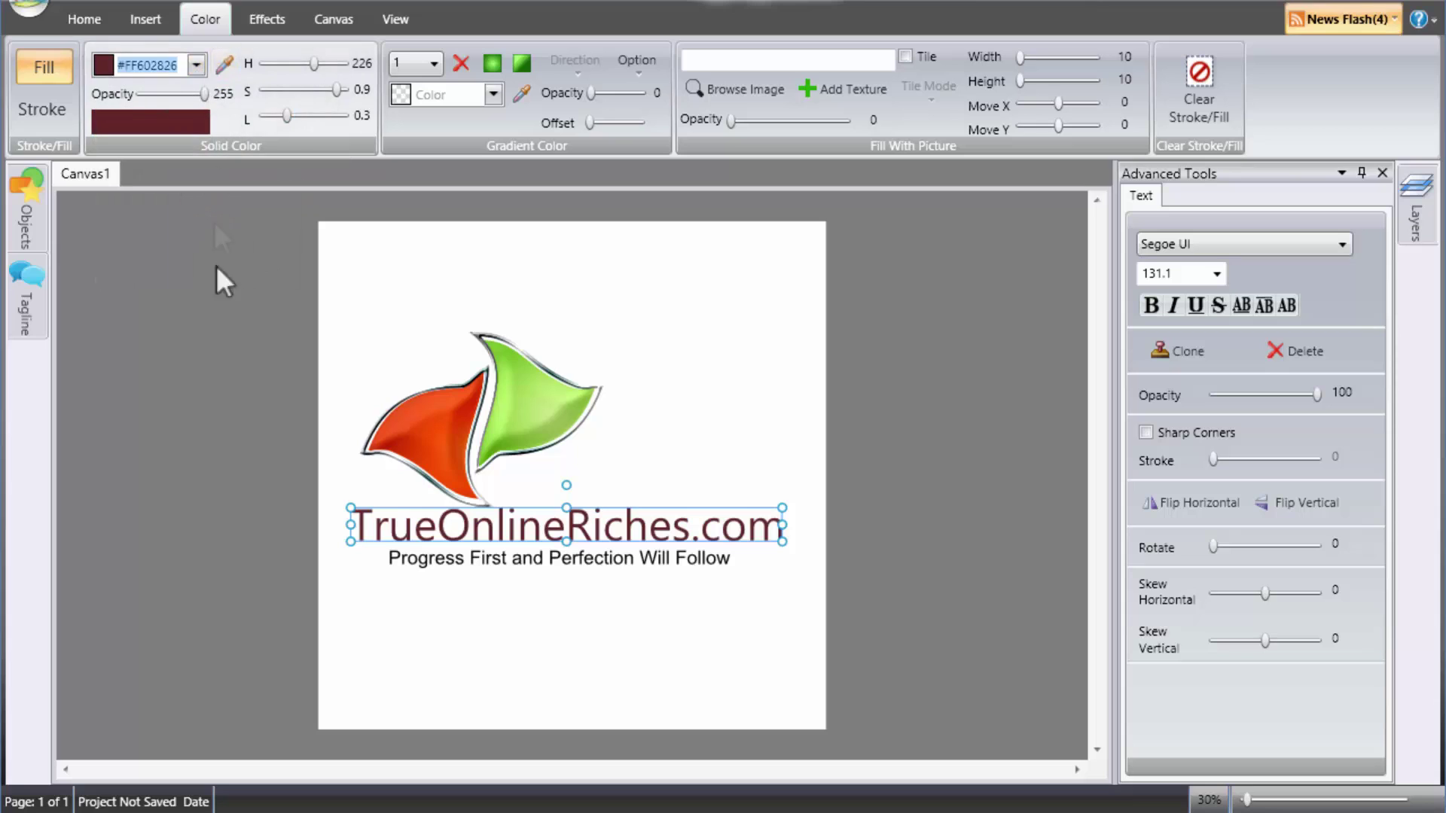
left_click(220, 332)
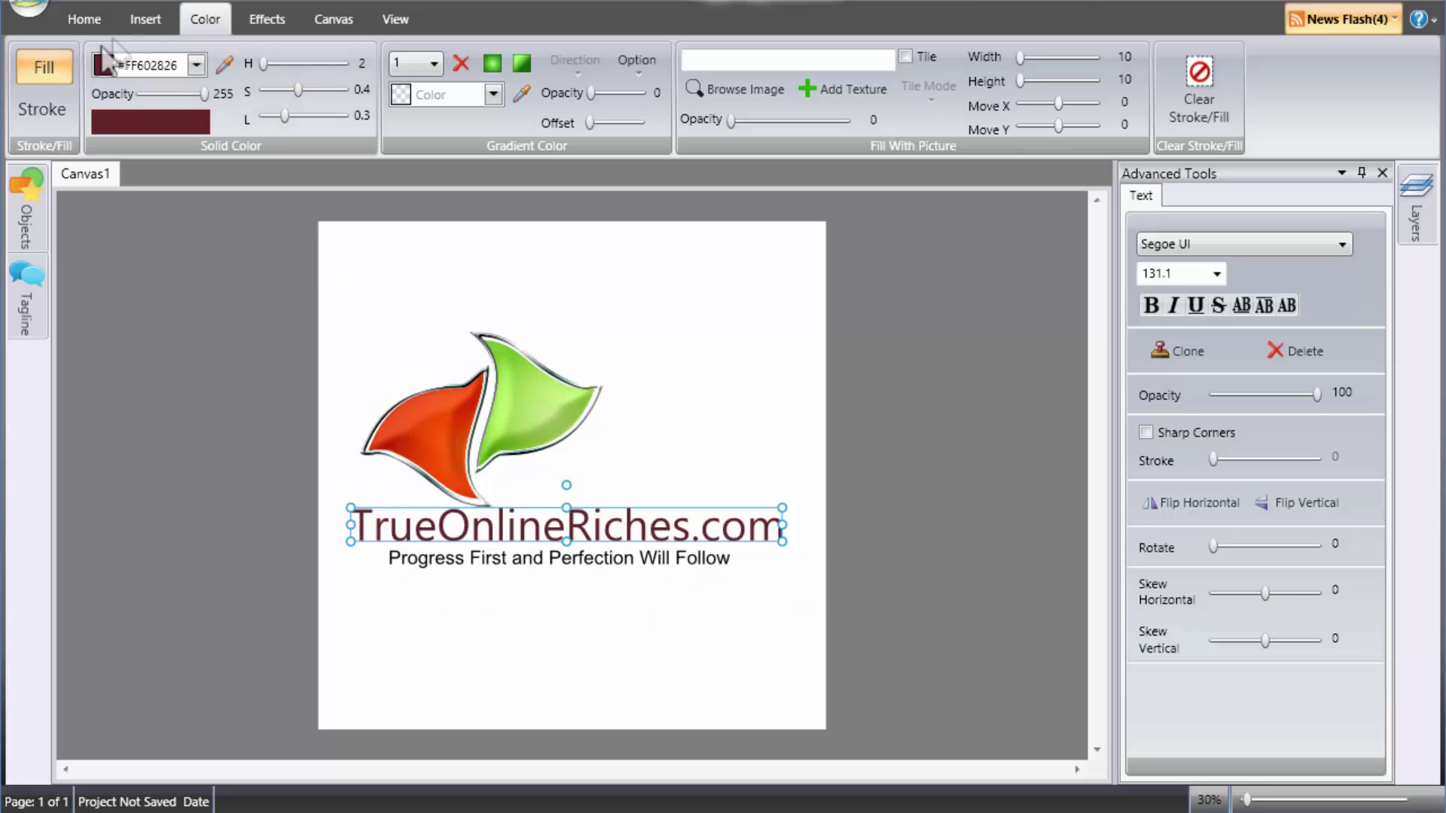
left_click(257, 19)
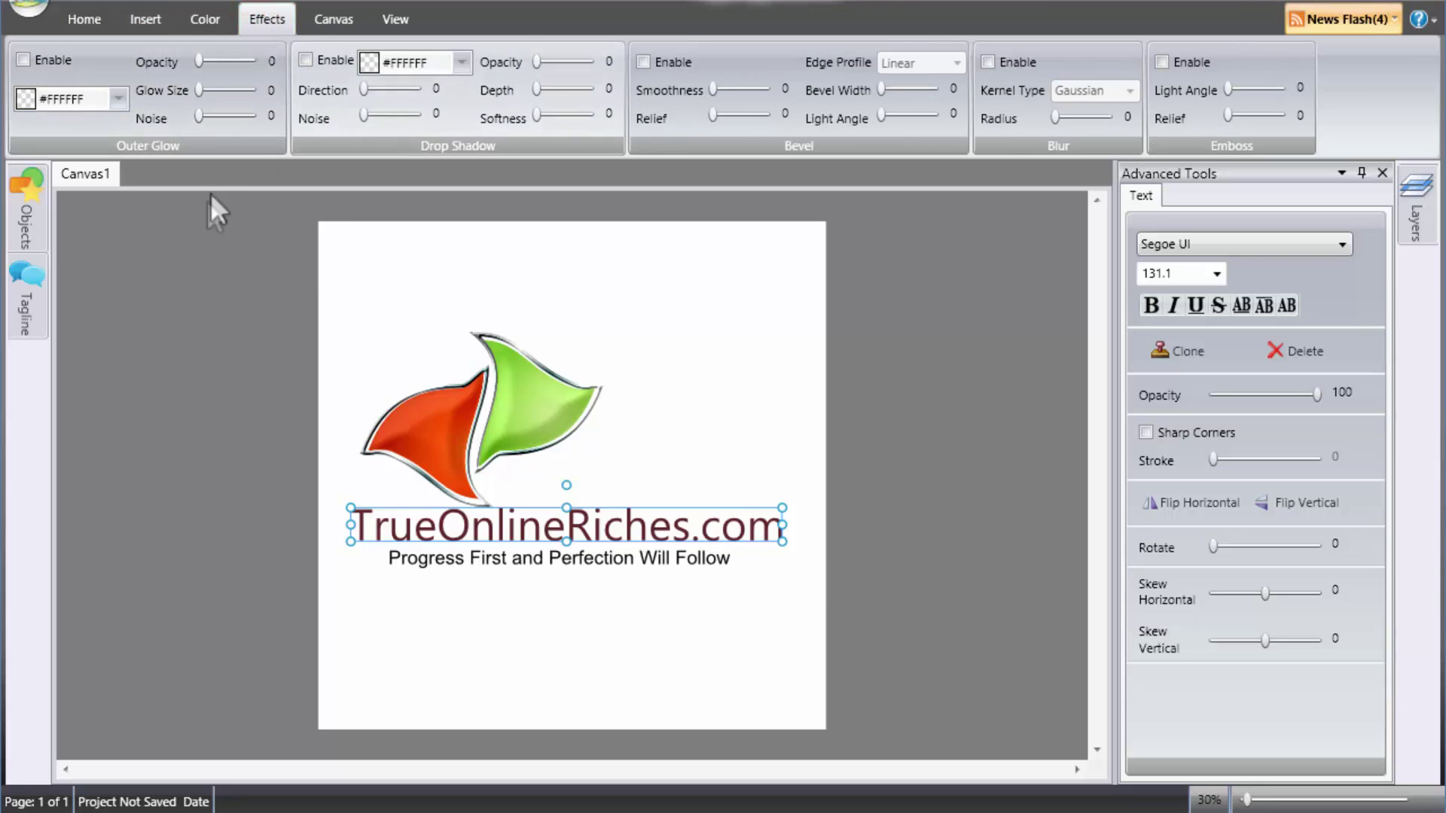
- Enable a lighter drop shadow on the name: direction 338, depth 6, softness 0.4
left_click(305, 59)
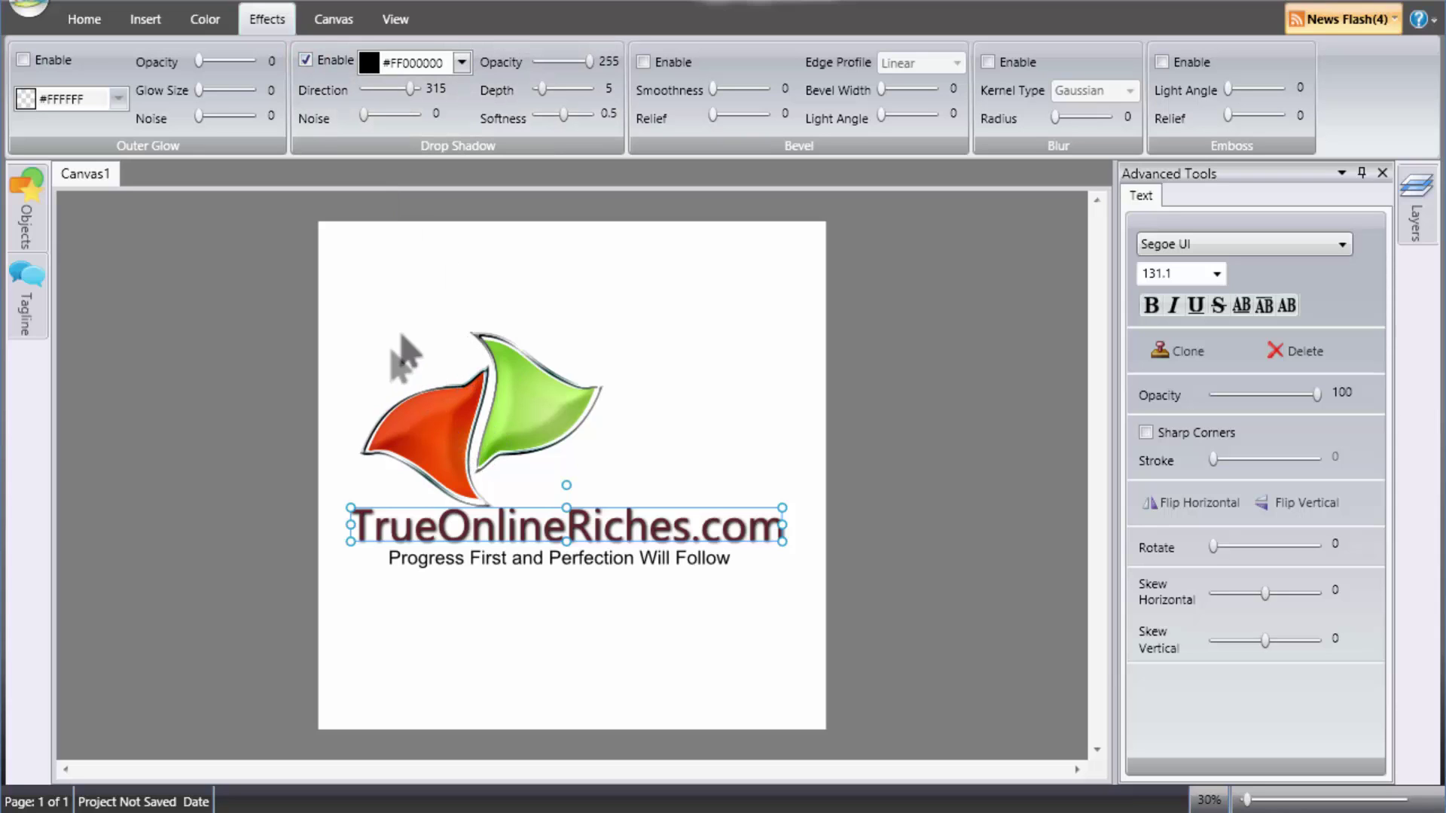
mouse_move(589, 61)
left_mouse_down()
mouse_move(558, 75)
mouse_move(580, 71)
left_mouse_up()
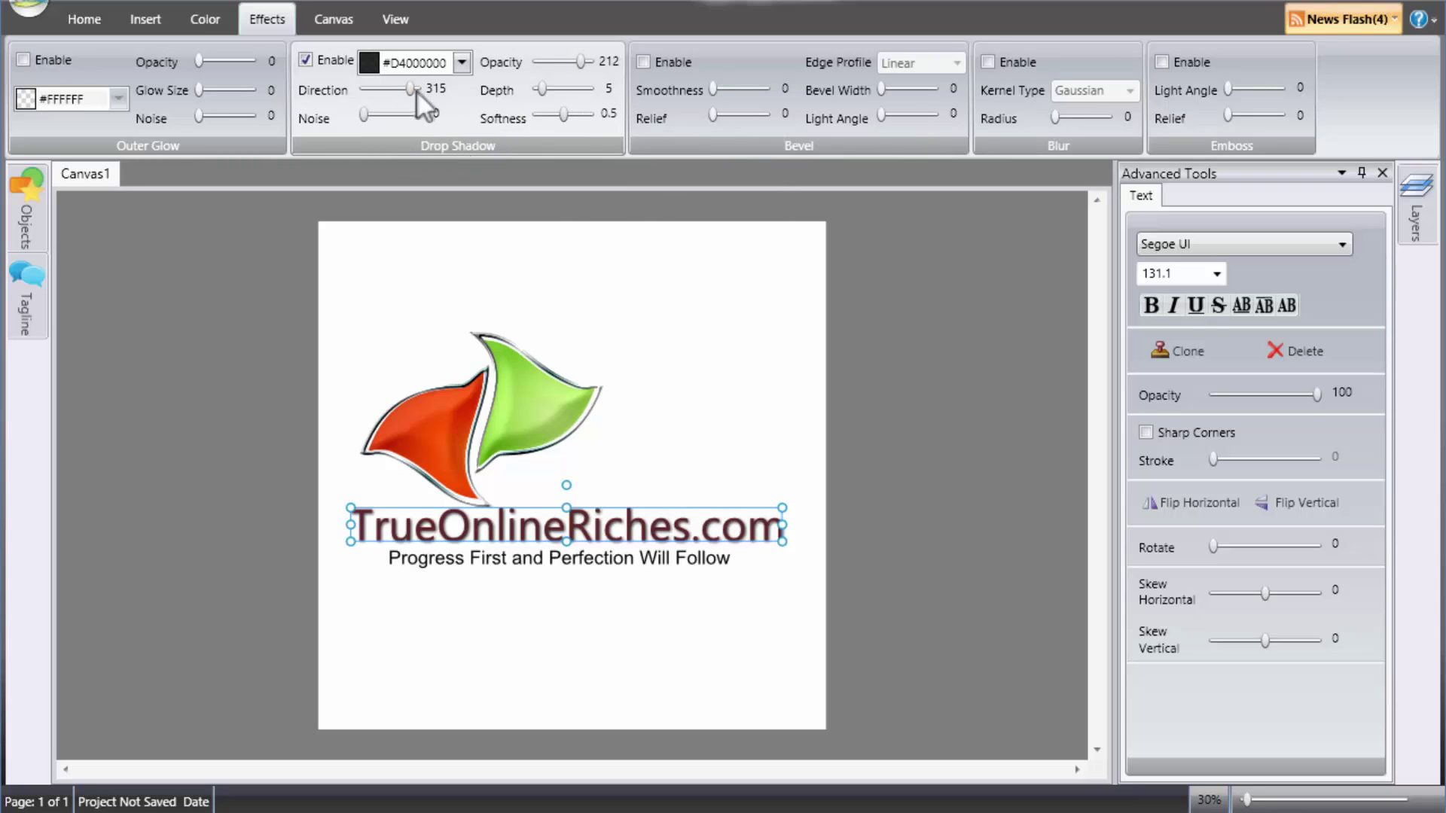
mouse_move(411, 89)
left_mouse_down()
mouse_move(393, 89)
mouse_move(414, 92)
left_mouse_up()
mouse_move(541, 88)
left_mouse_down()
mouse_move(554, 89)
mouse_move(536, 89)
left_mouse_up()
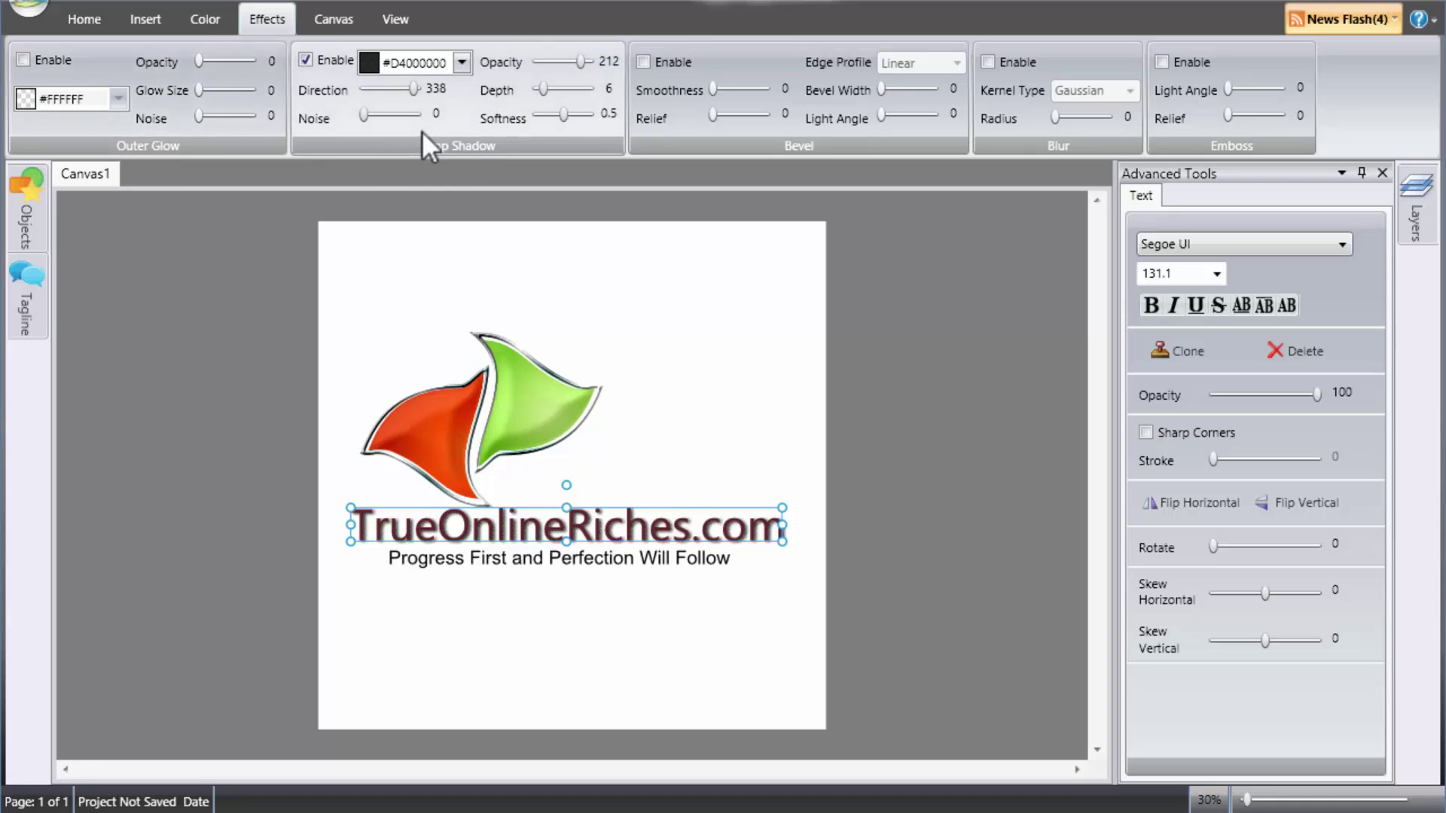
mouse_move(561, 115)
left_mouse_down()
mouse_move(579, 117)
mouse_move(553, 120)
left_mouse_up()
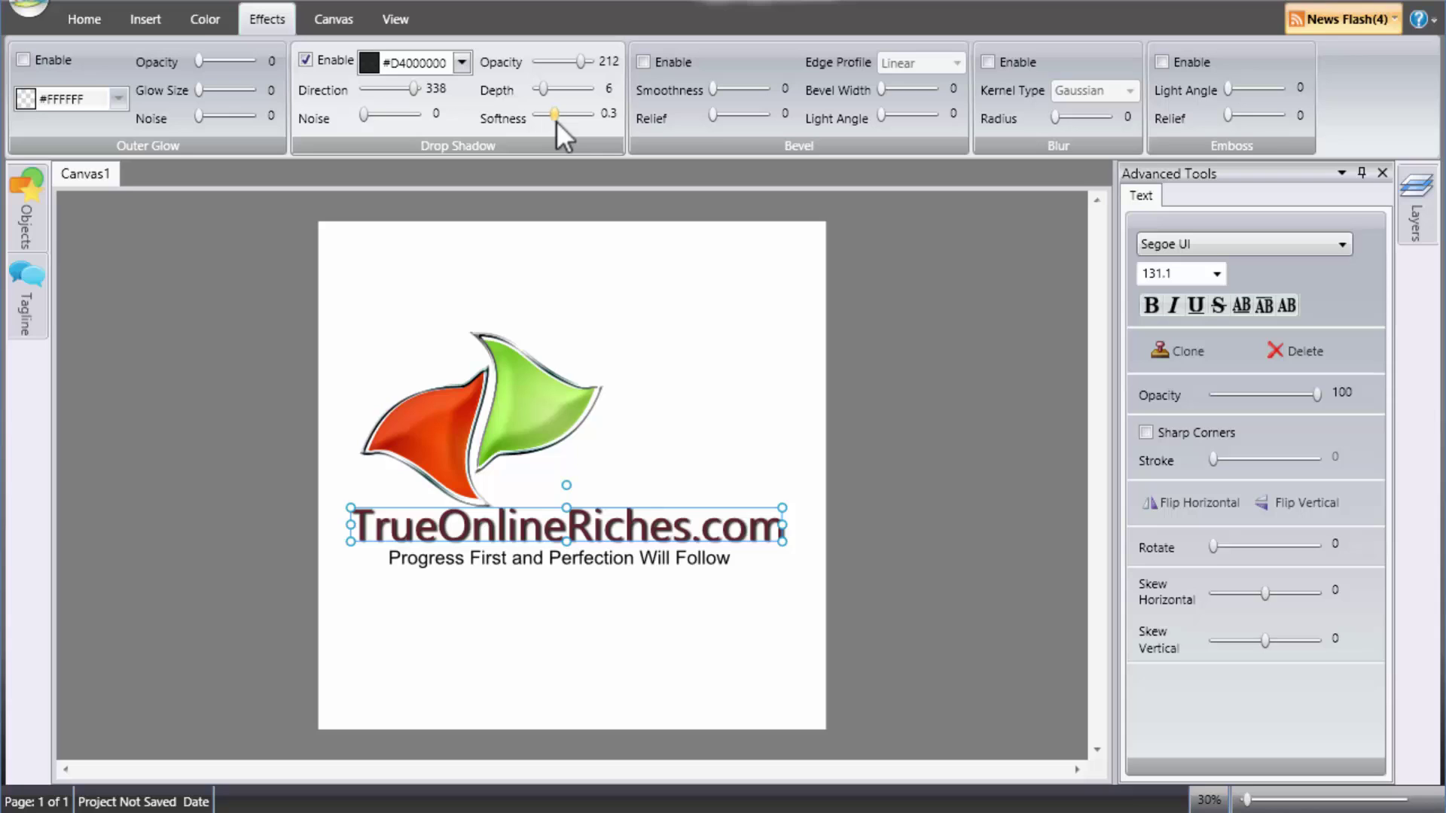
left_click_drag(558, 121, 558, 120)
left_click(543, 561)
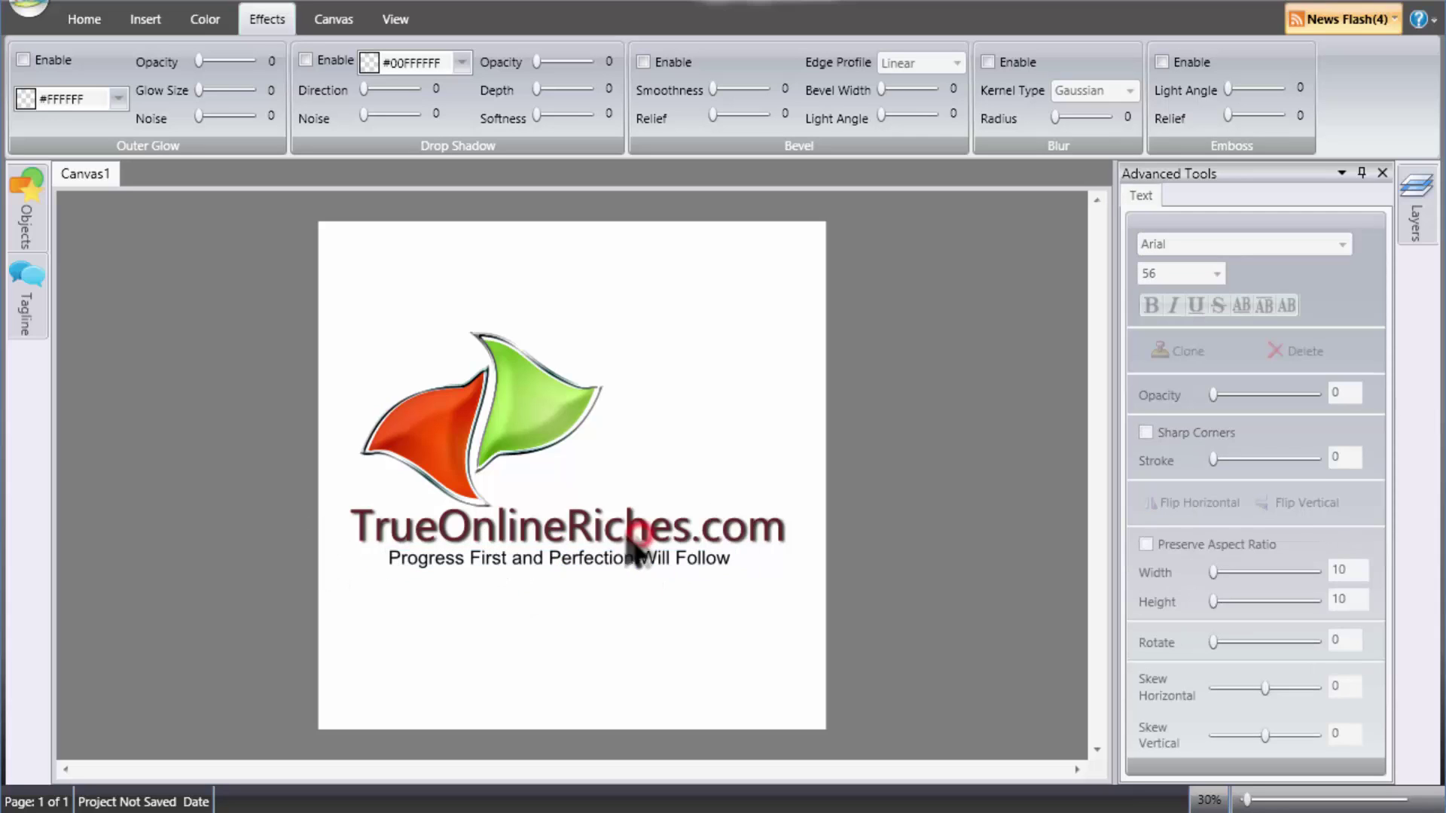
- Enable a black drop shadow on the red-green icon and set its direction to 9
left_click(448, 441)
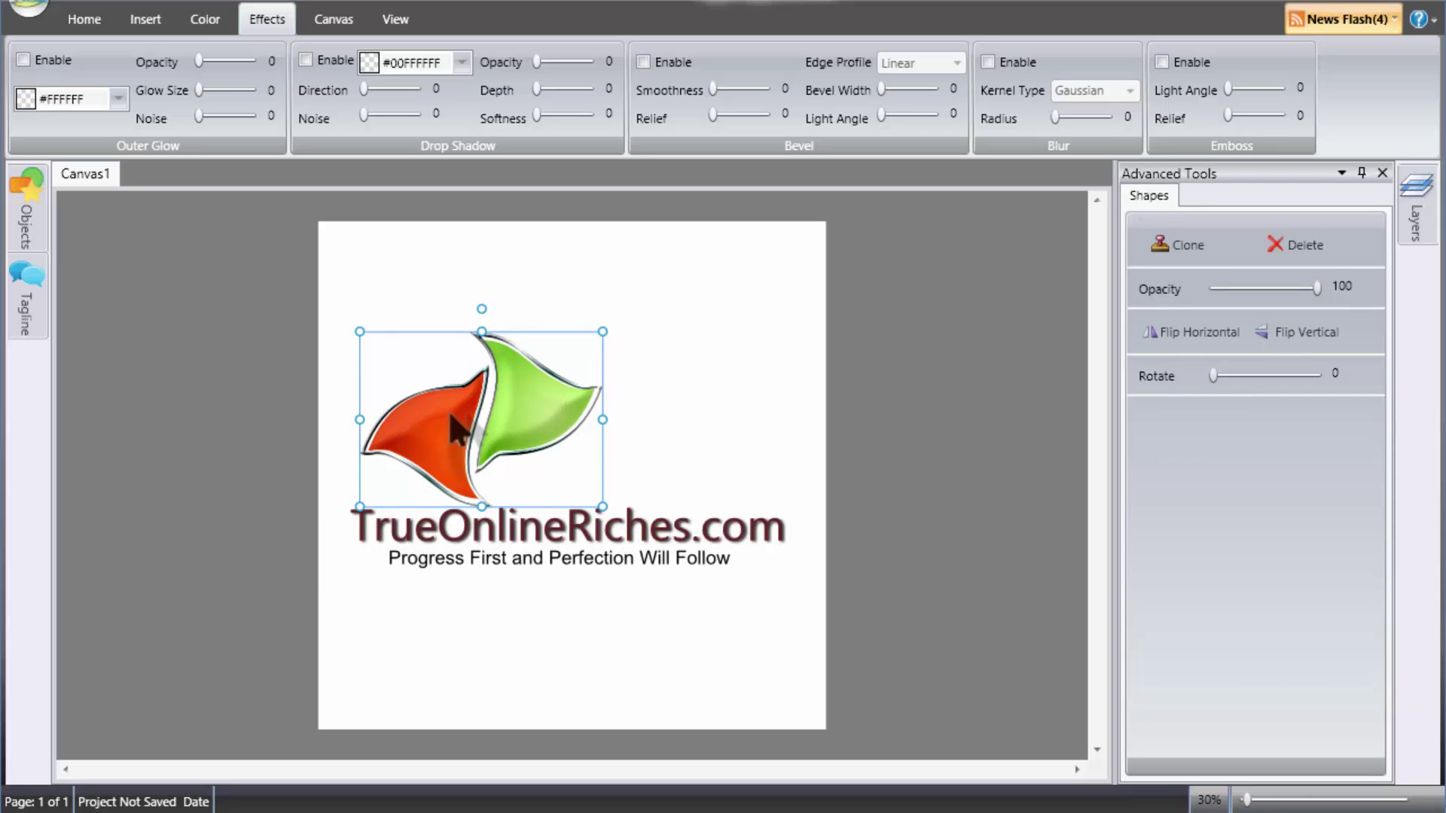
left_click(304, 60)
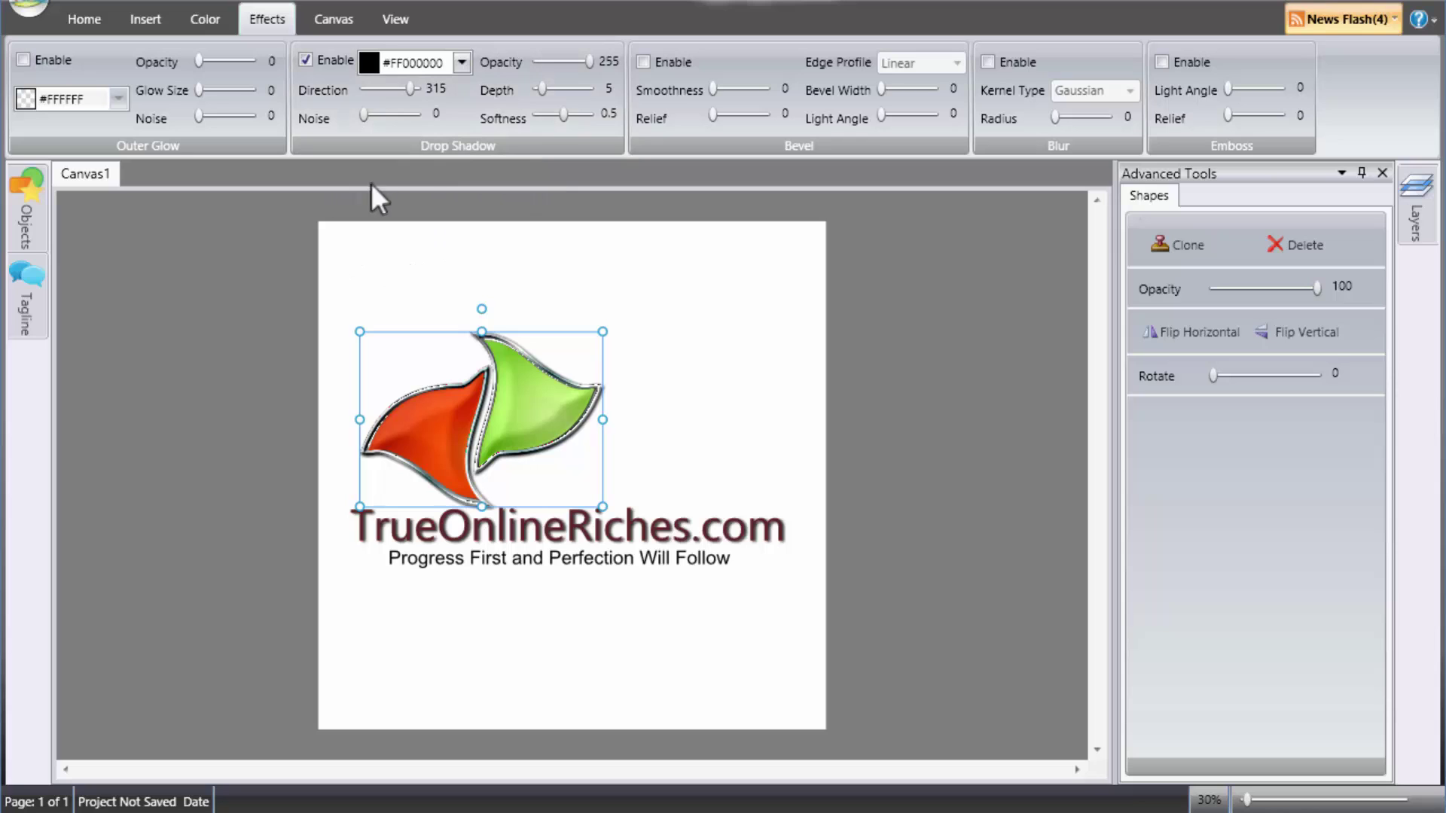
left_click_drag(411, 91, 368, 91)
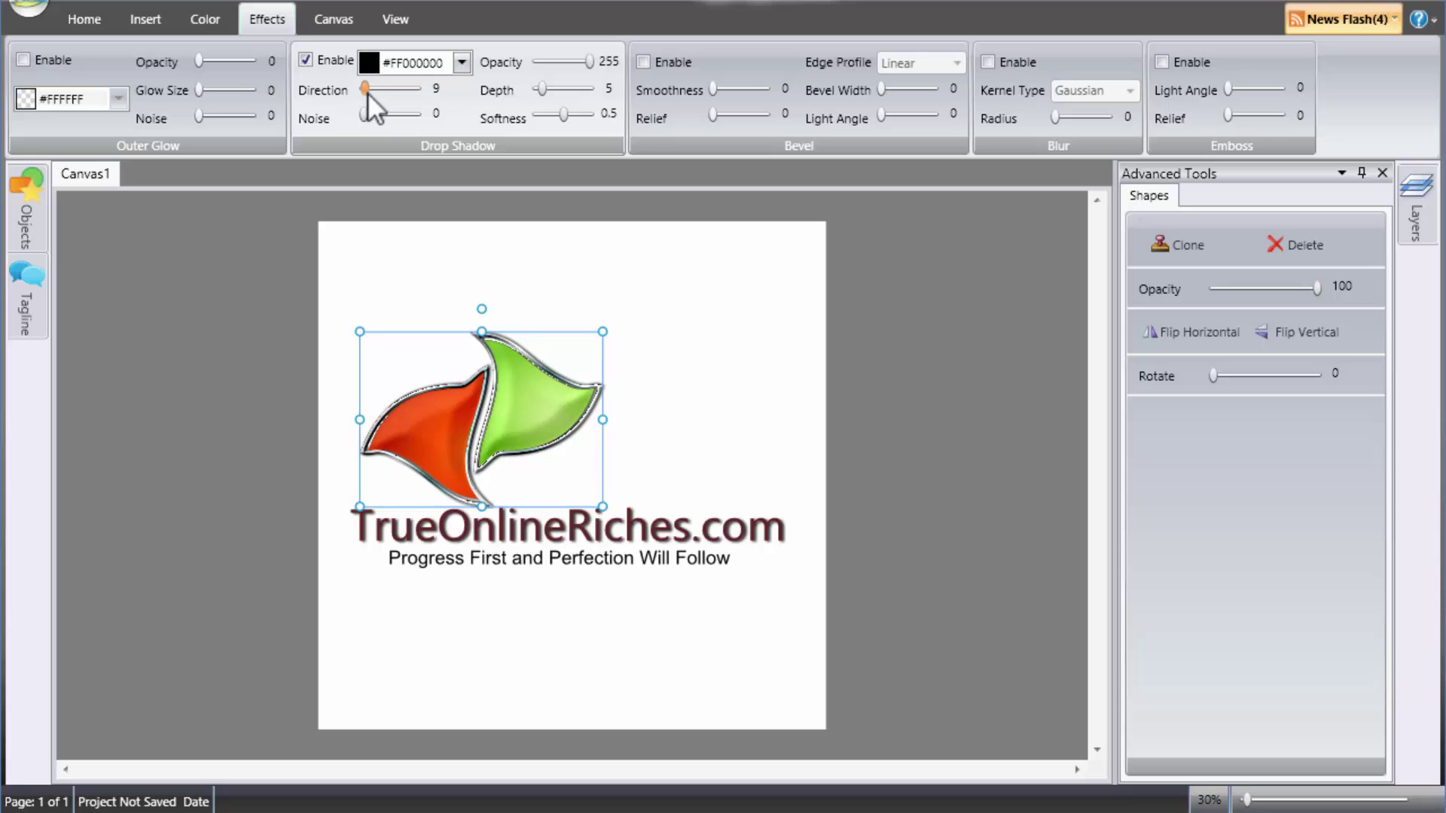
left_click(654, 355)
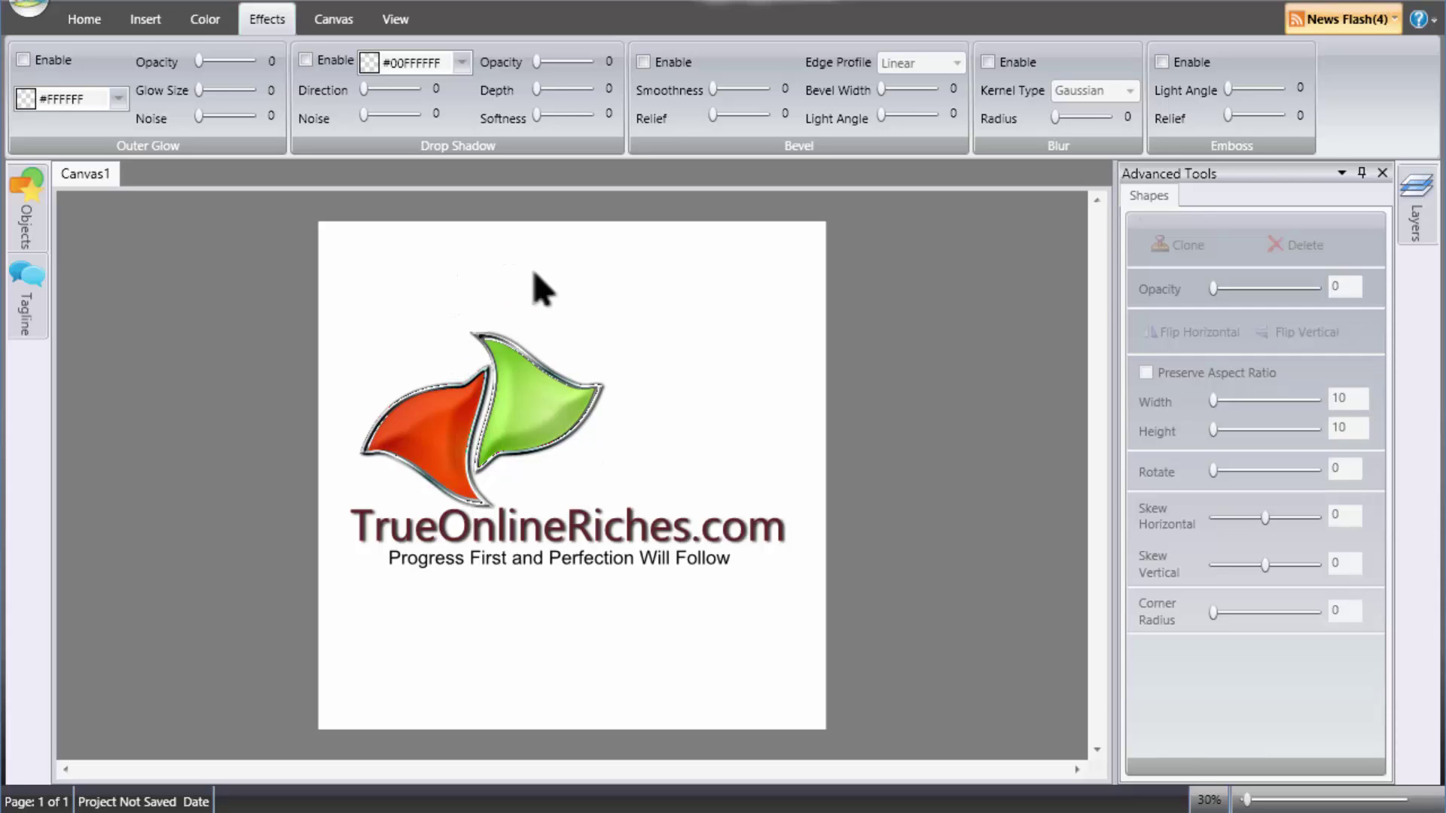
- Add the blue and orange diamond from the Objects library's Shapes category to the canvas
left_click(34, 211)
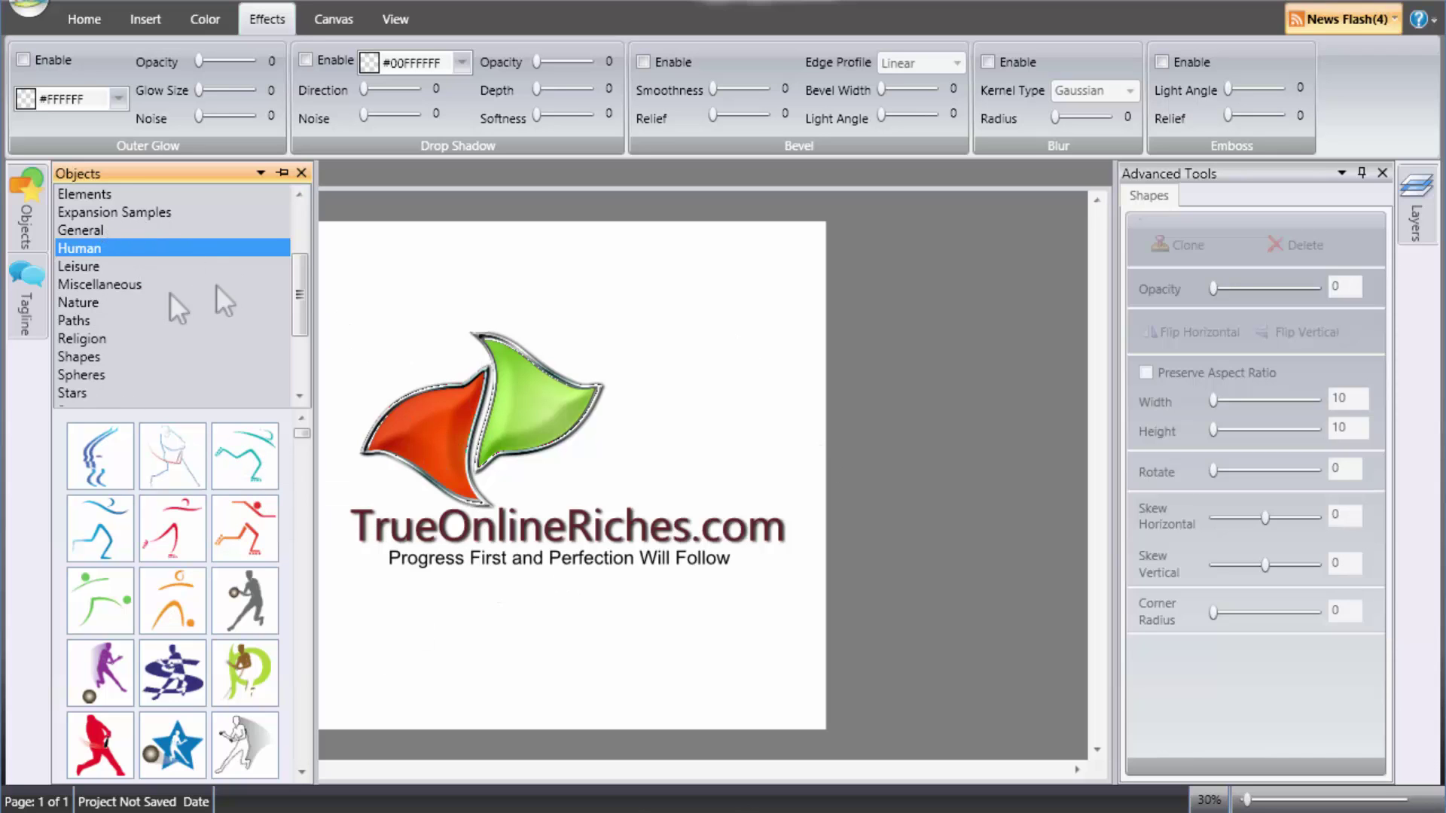
left_click(93, 370)
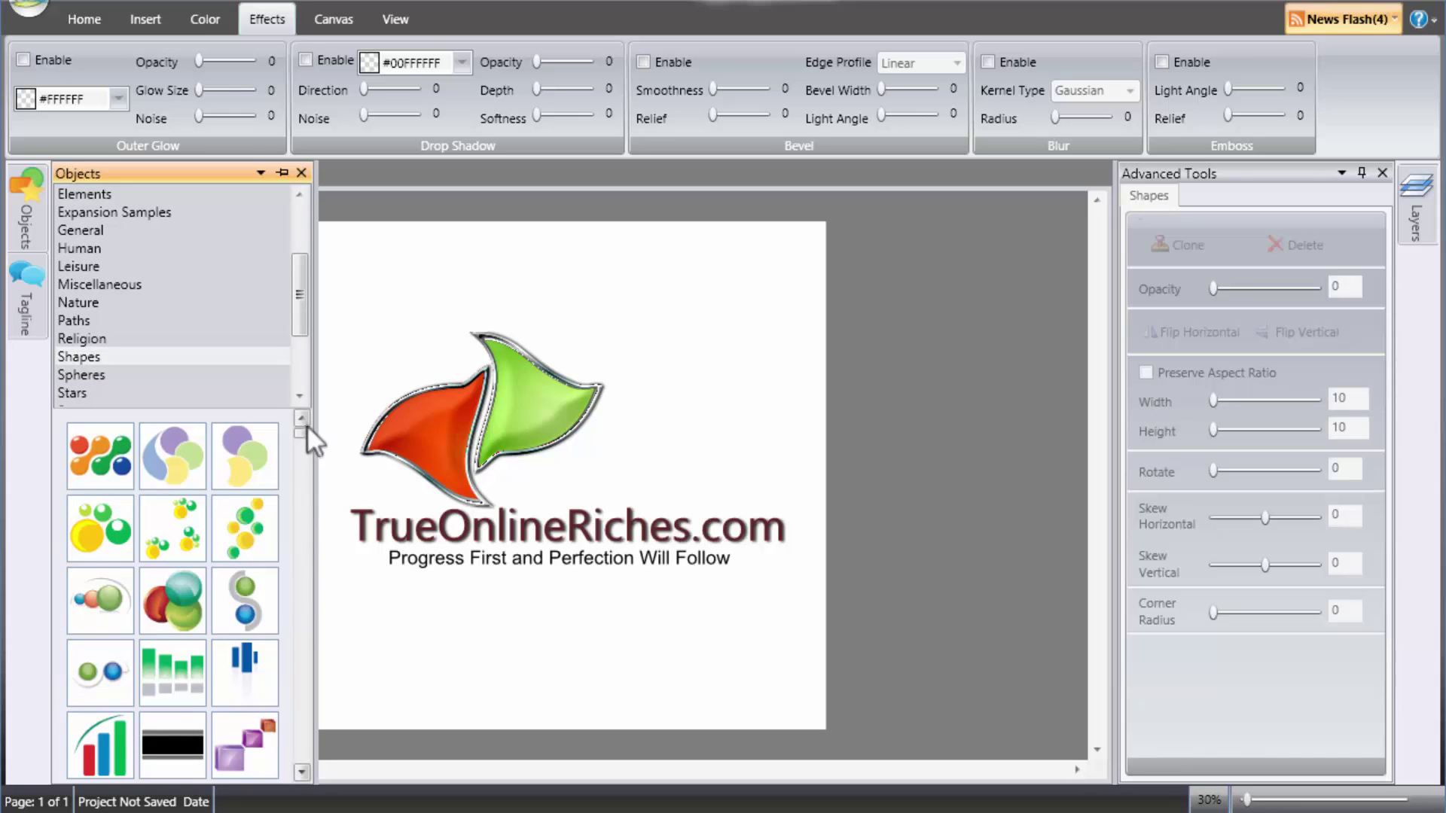
scroll(297, 435, "down", 5)
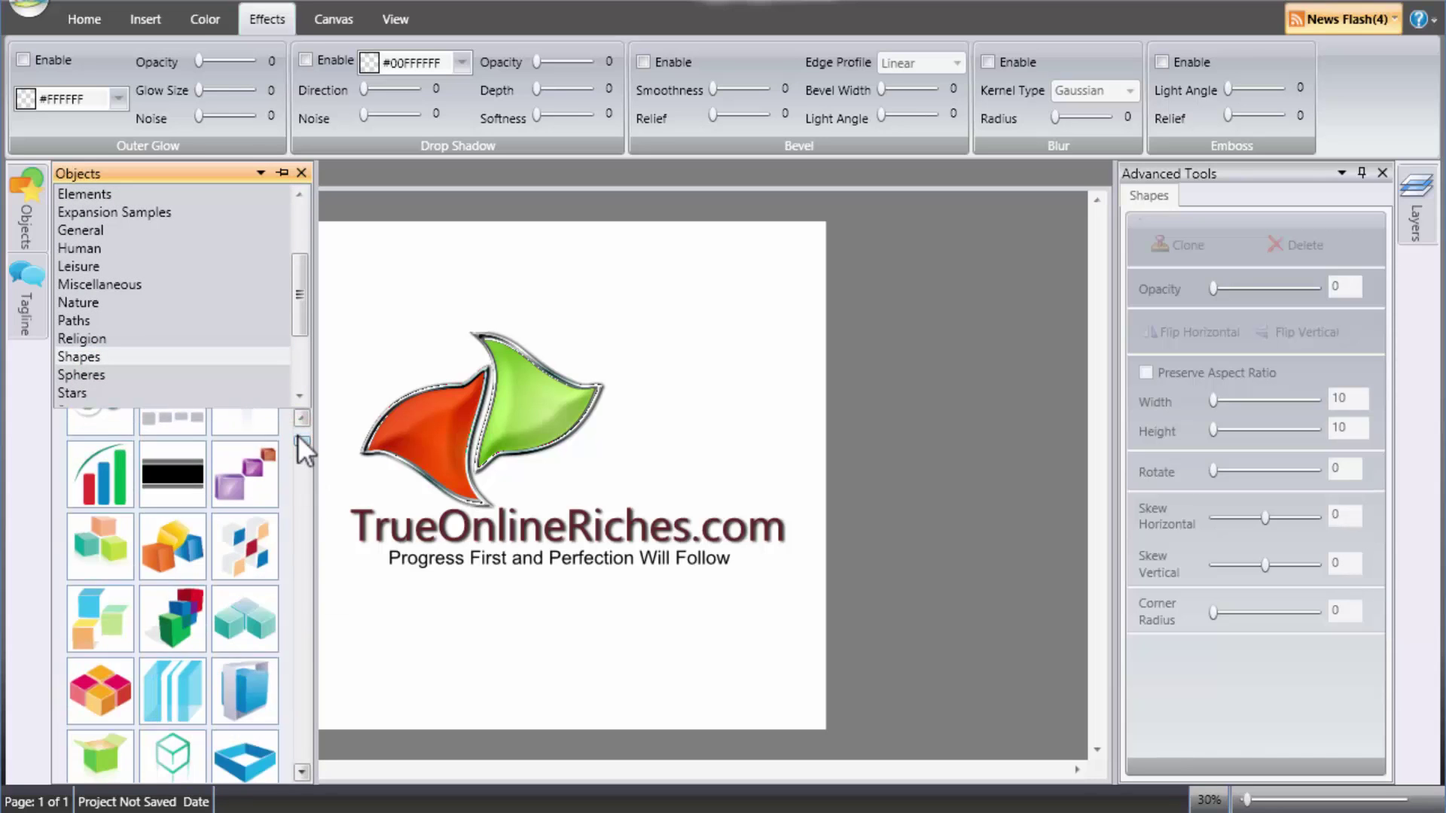
scroll(296, 436, "down", 10)
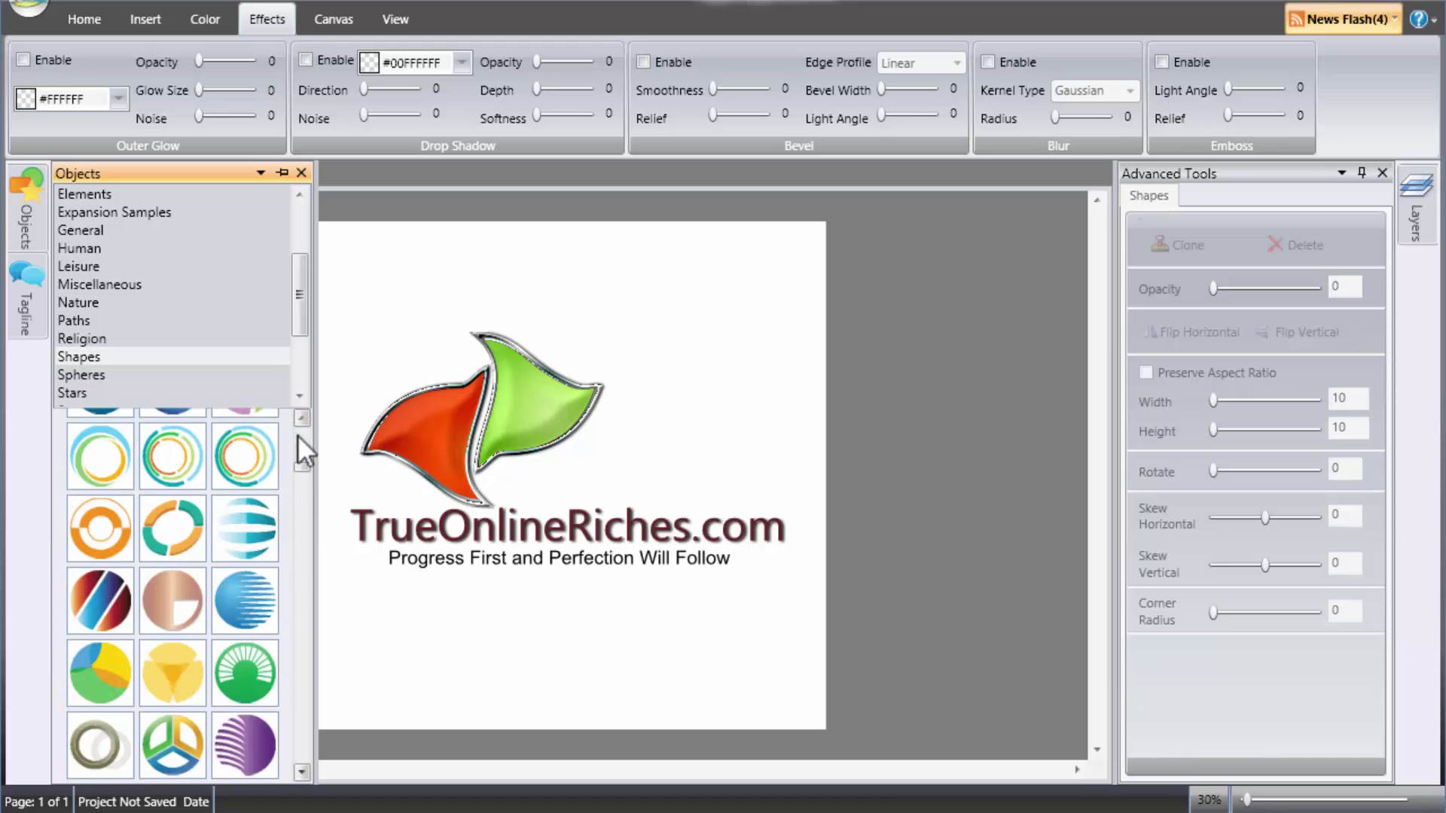
scroll(297, 436, "down", 8)
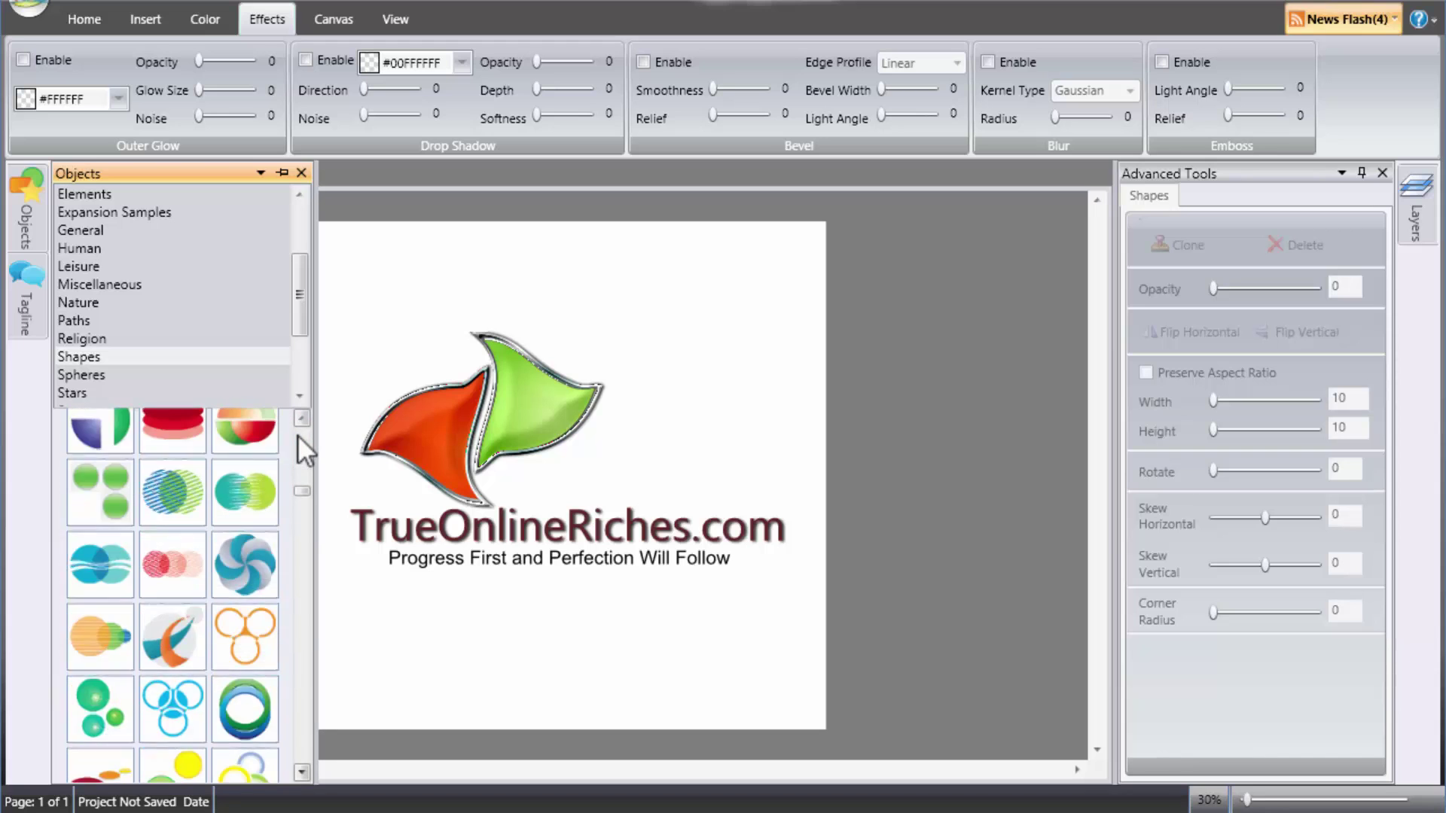
scroll(296, 435, "down", 8)
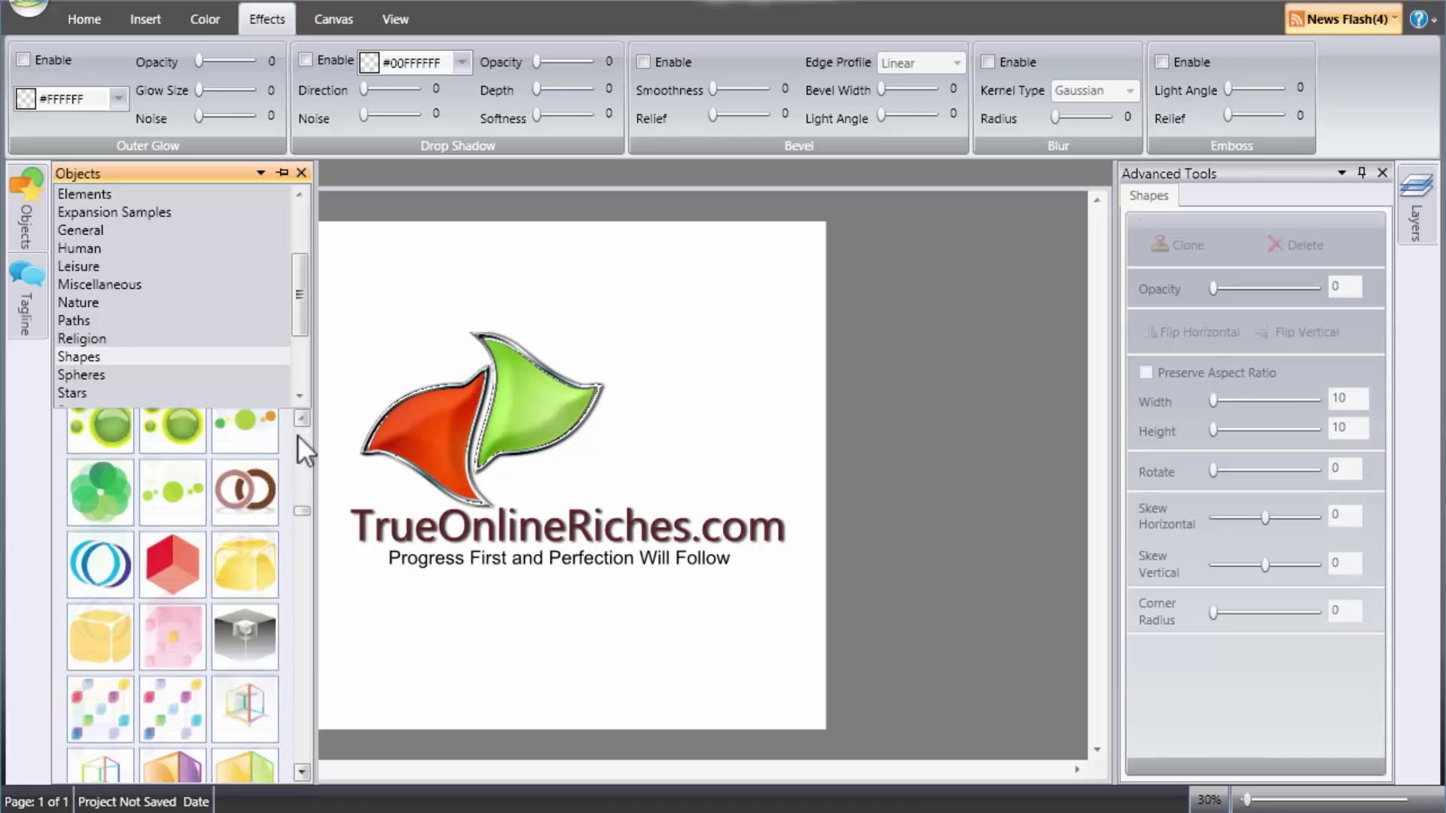
scroll(297, 436, "down", 4)
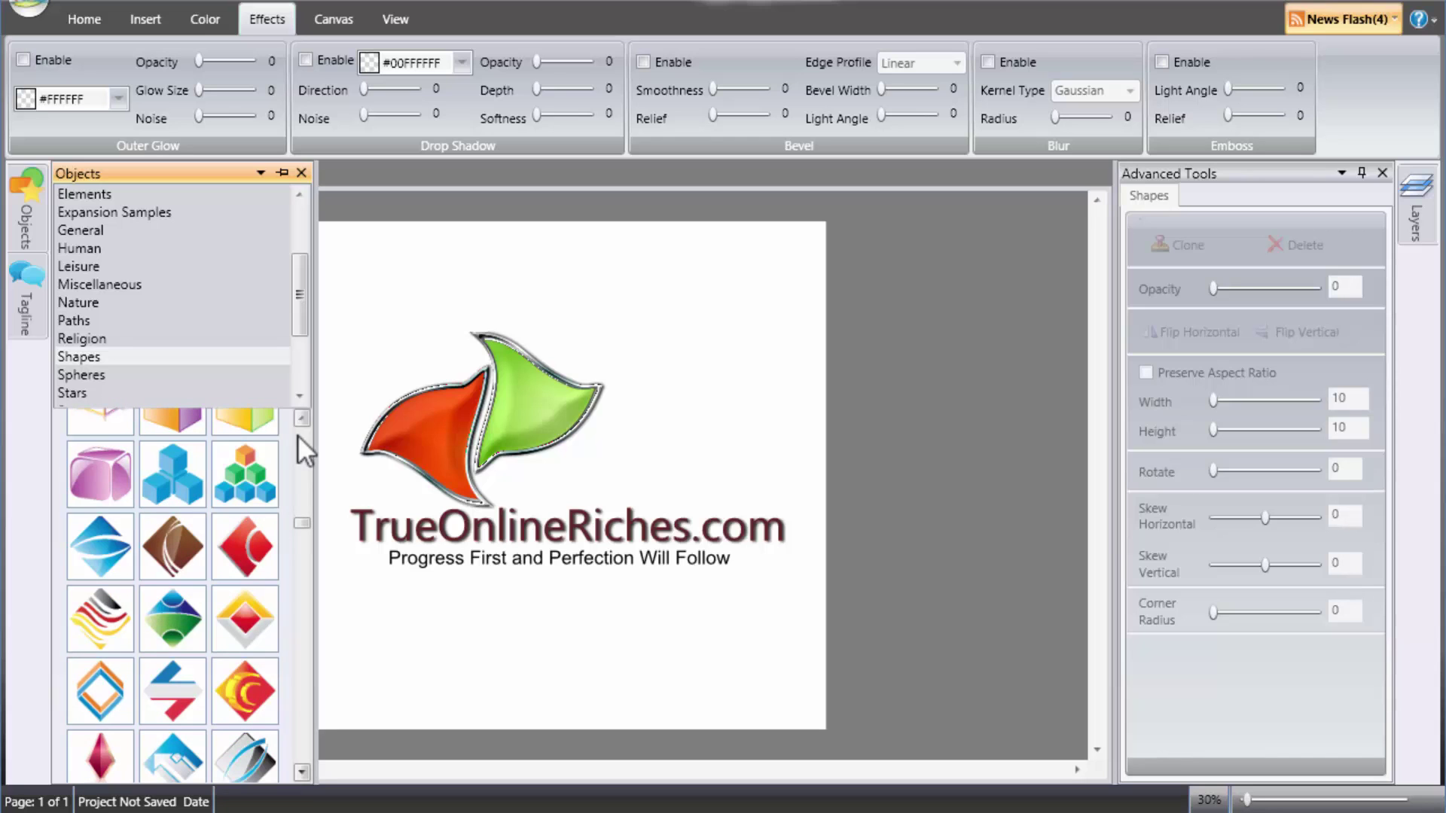
double_click(107, 699)
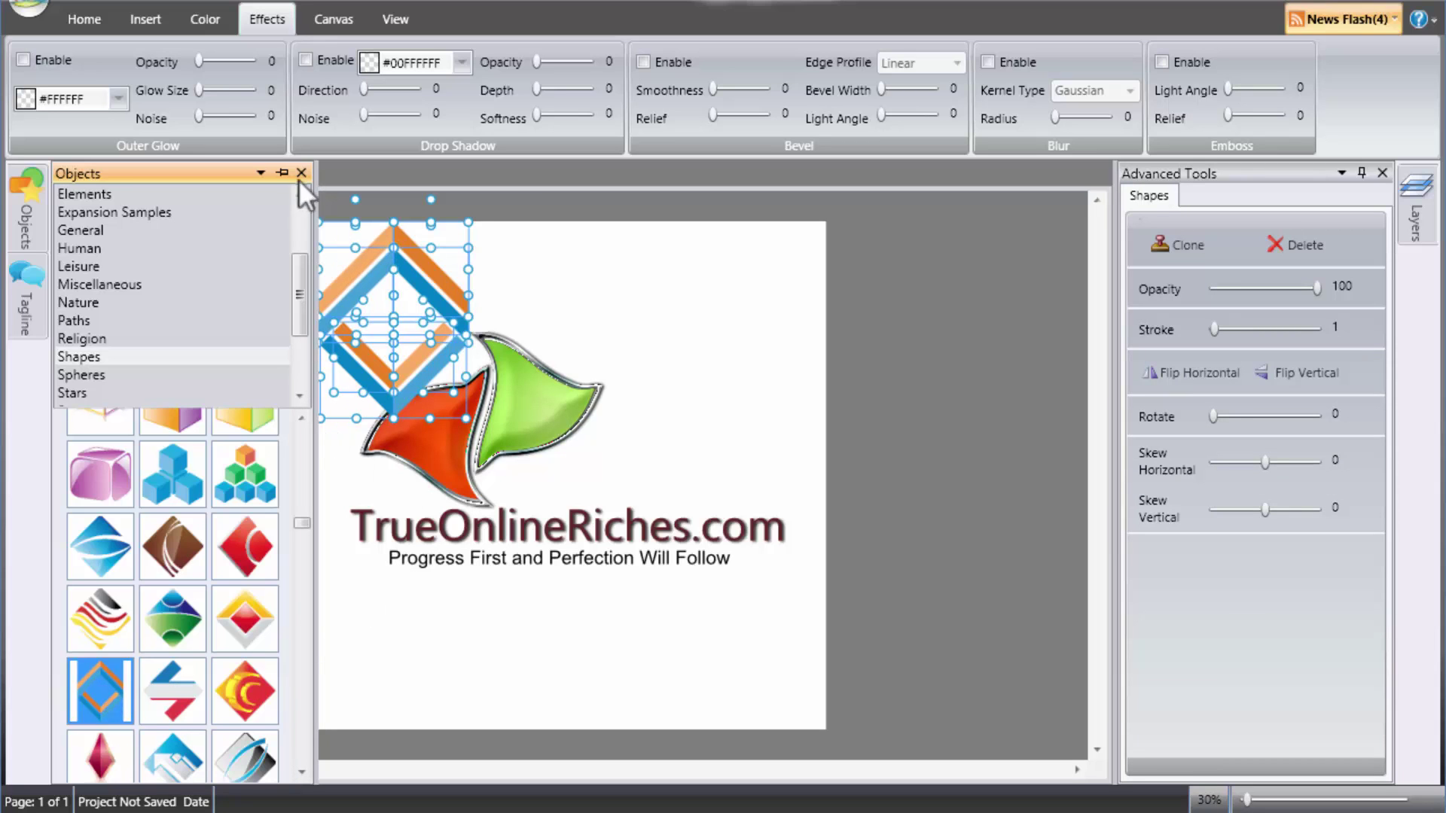
- Set the Objects panel to Auto Hide and close it to widen the workspace
left_click(261, 172)
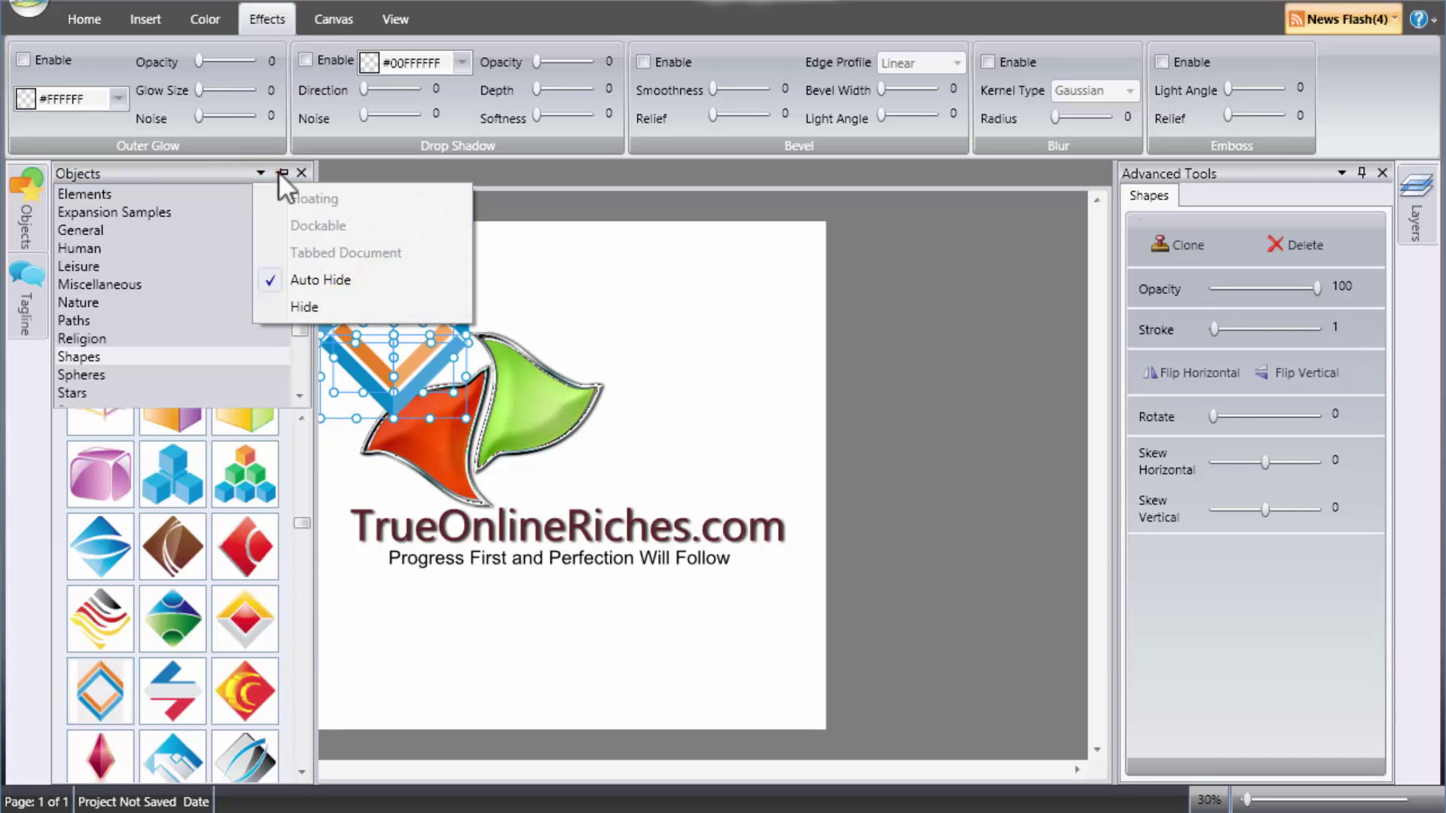
left_click(279, 171)
left_click(305, 173)
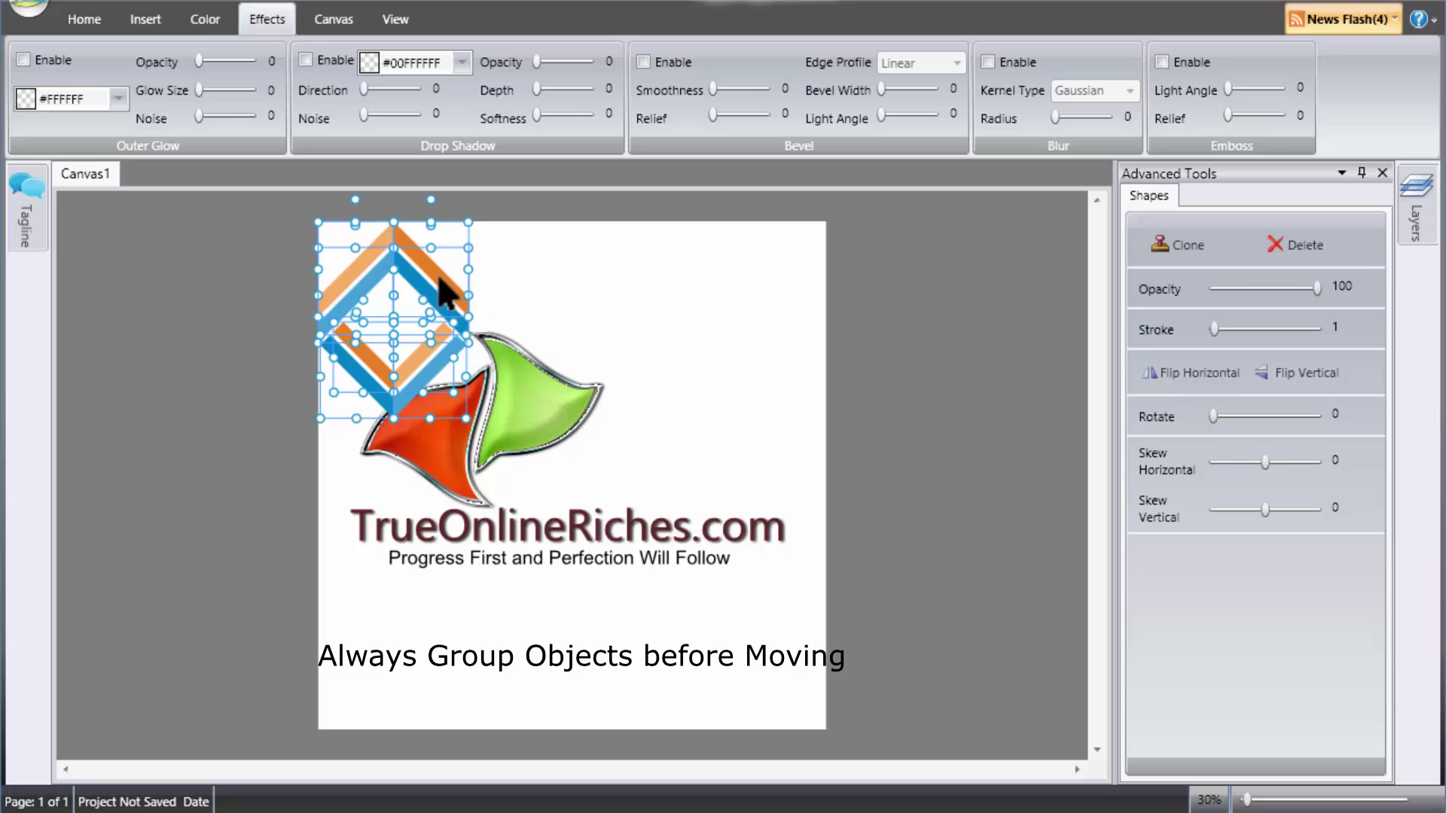
- Select the diamond's pieces and group them into a single object
mouse_move(443, 290)
left_mouse_down()
mouse_move(474, 284)
mouse_move(444, 291)
mouse_move(462, 285)
left_mouse_up()
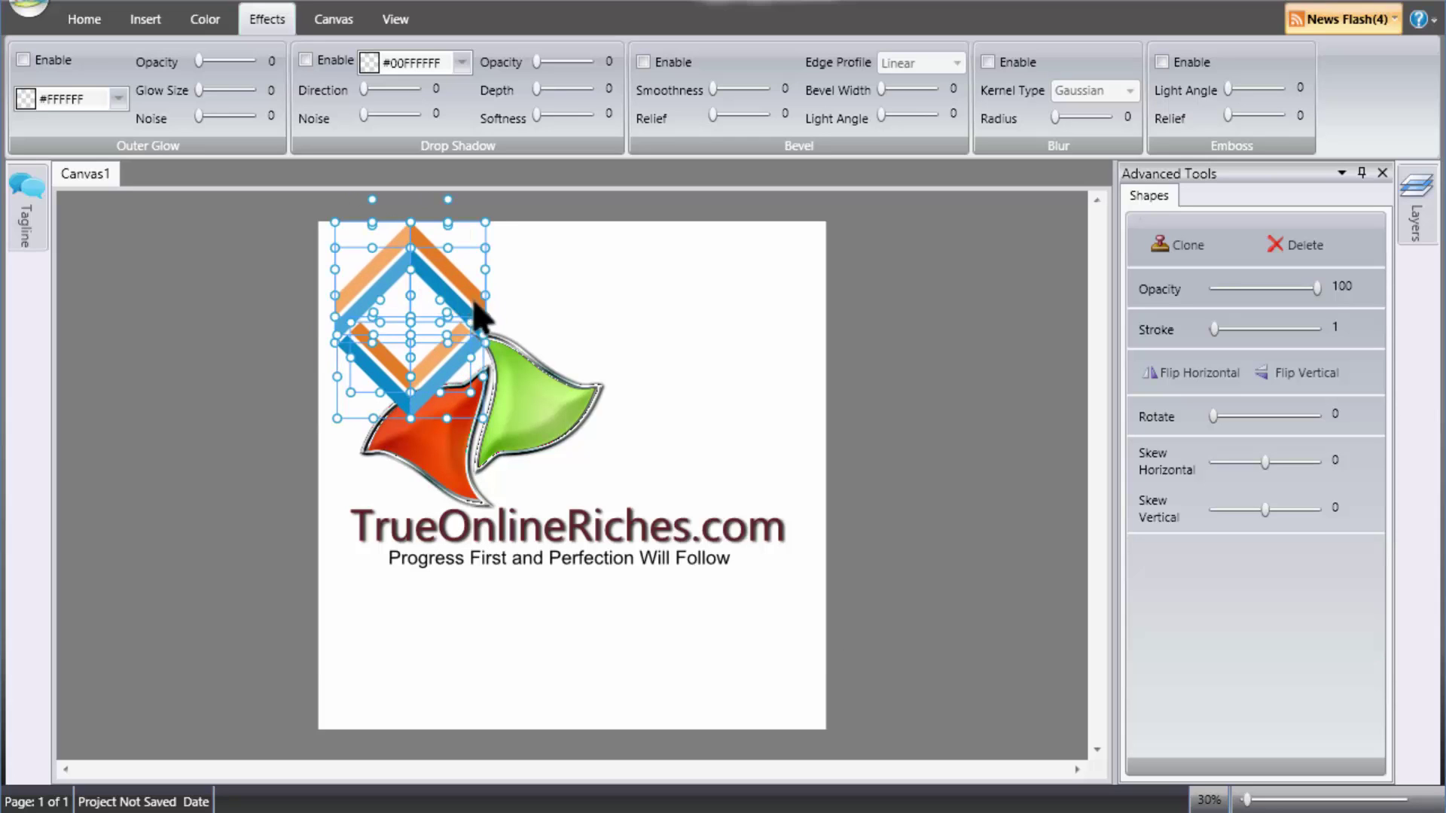
left_click(82, 18)
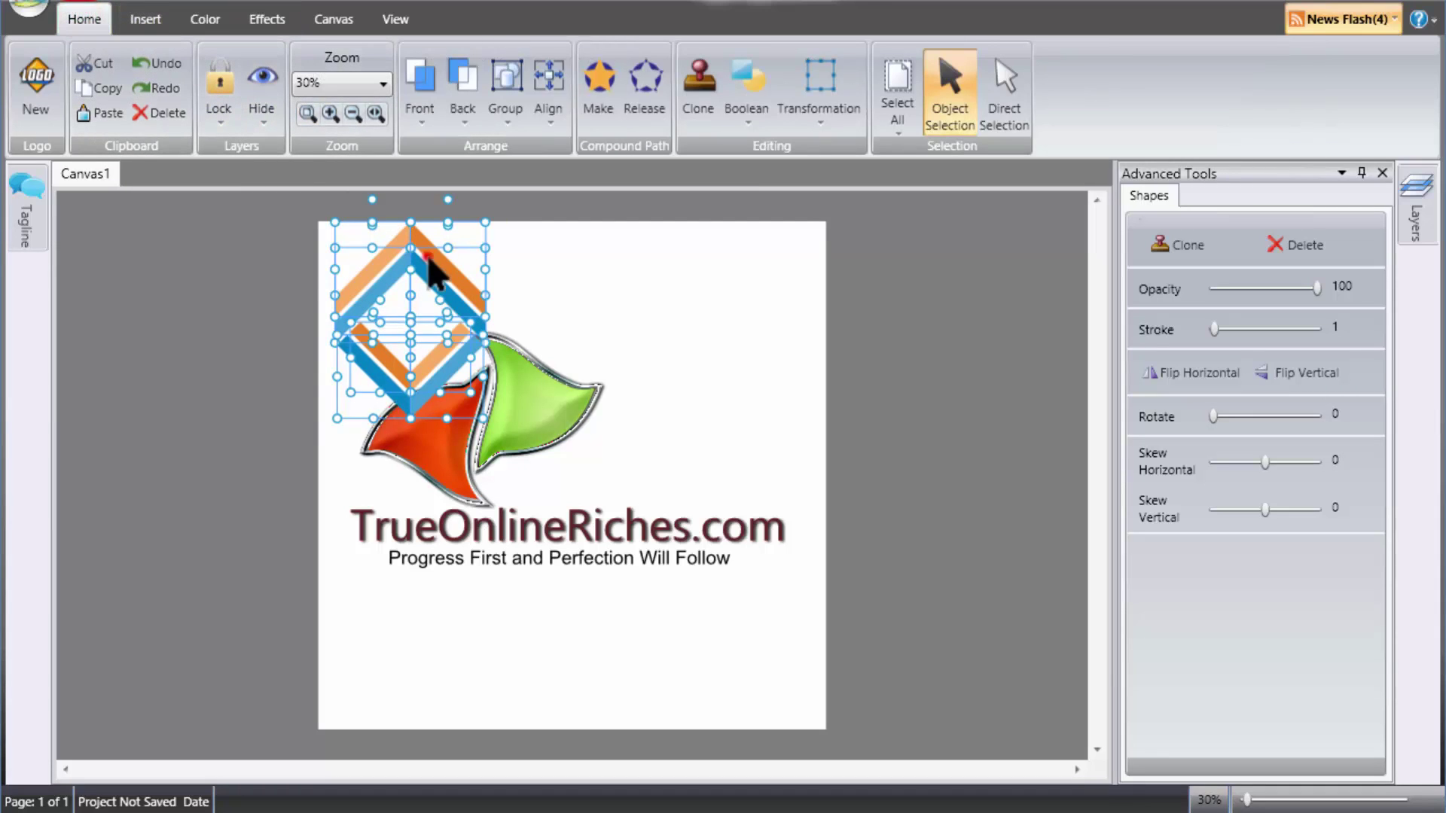
left_click_drag(429, 259, 444, 294)
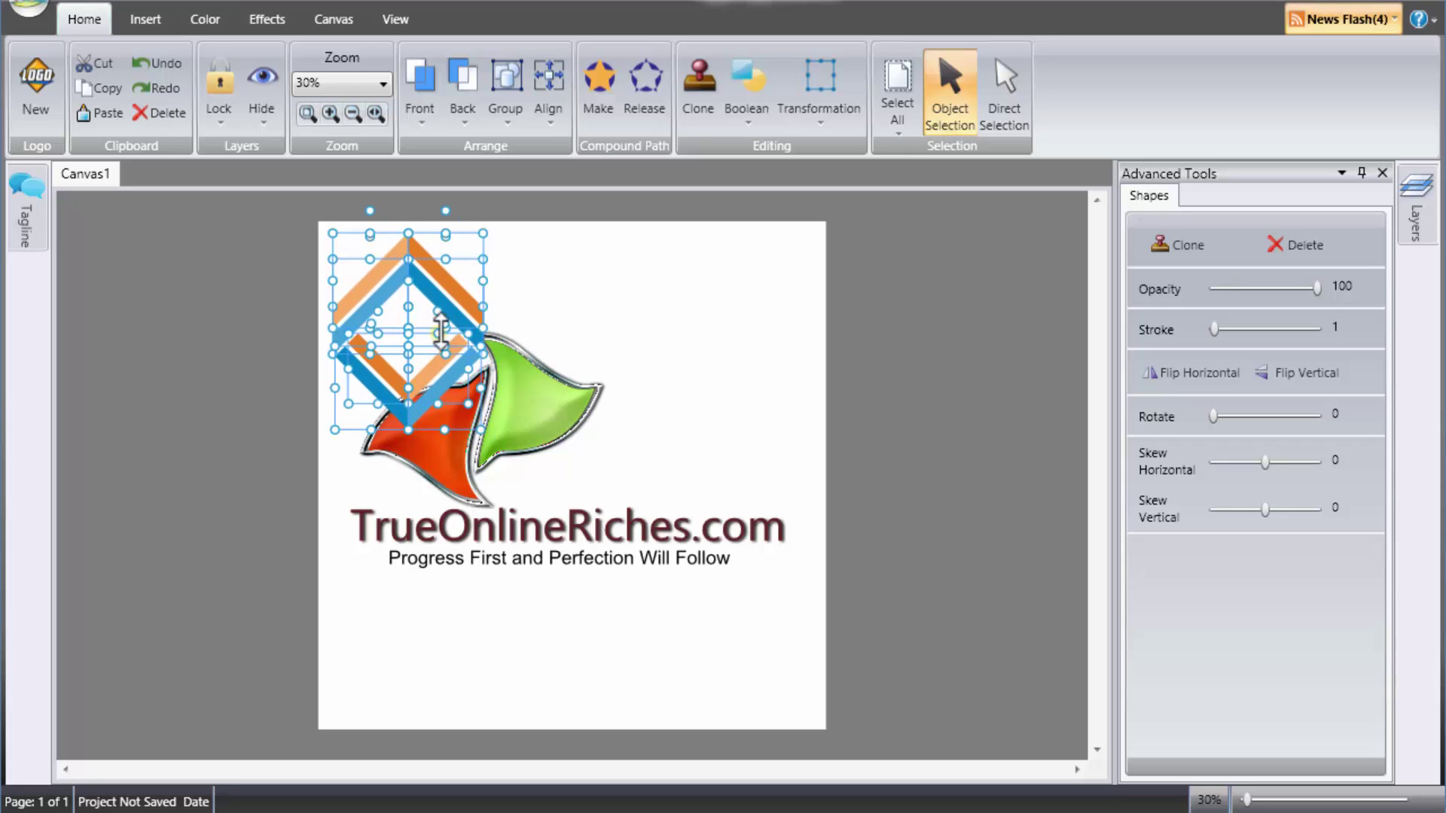
left_click(508, 121)
left_click(538, 144)
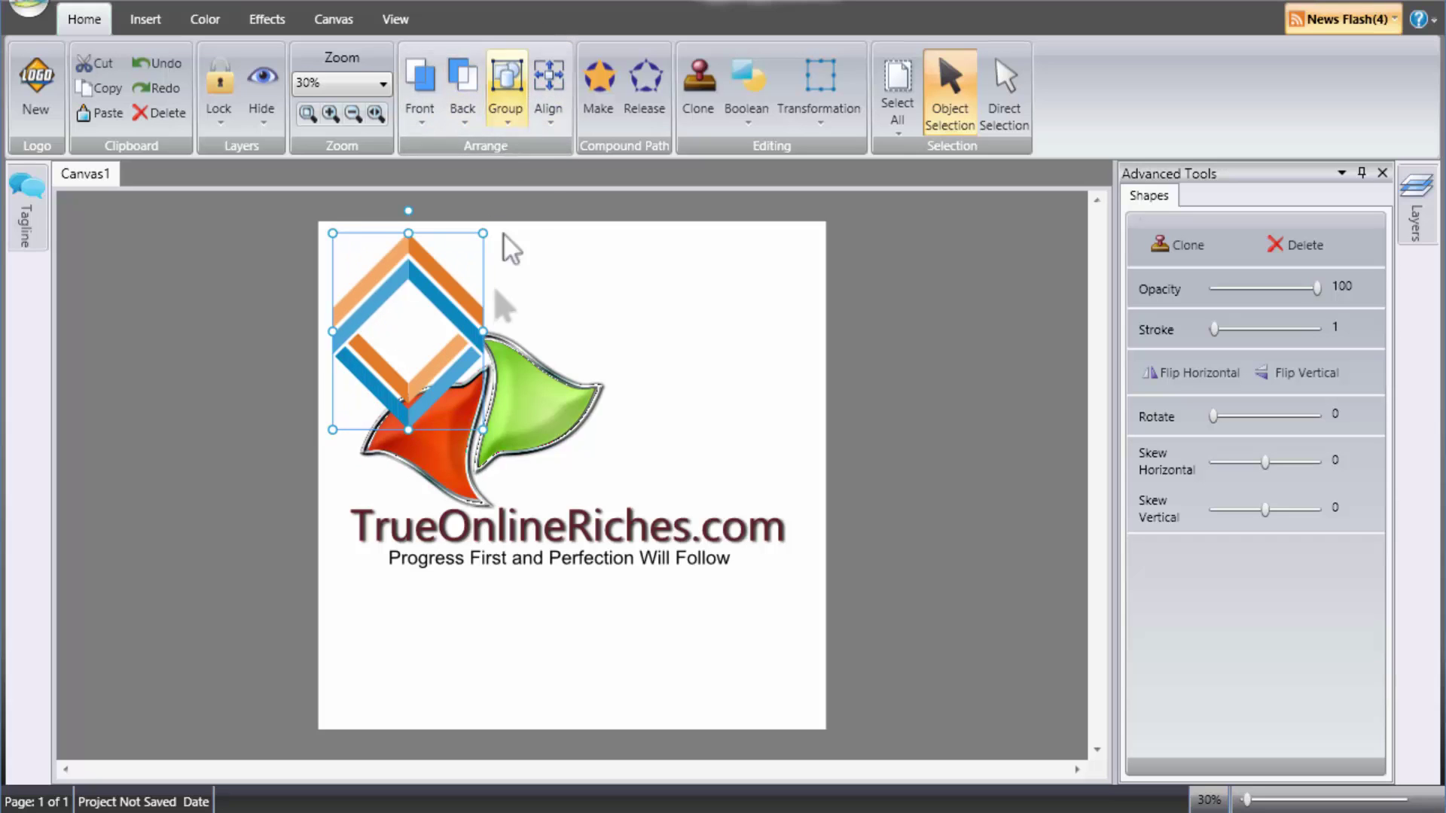
- Move the diamond group over the icon, enlarge it, and centre it around the name and tagline
left_click_drag(444, 316, 581, 422)
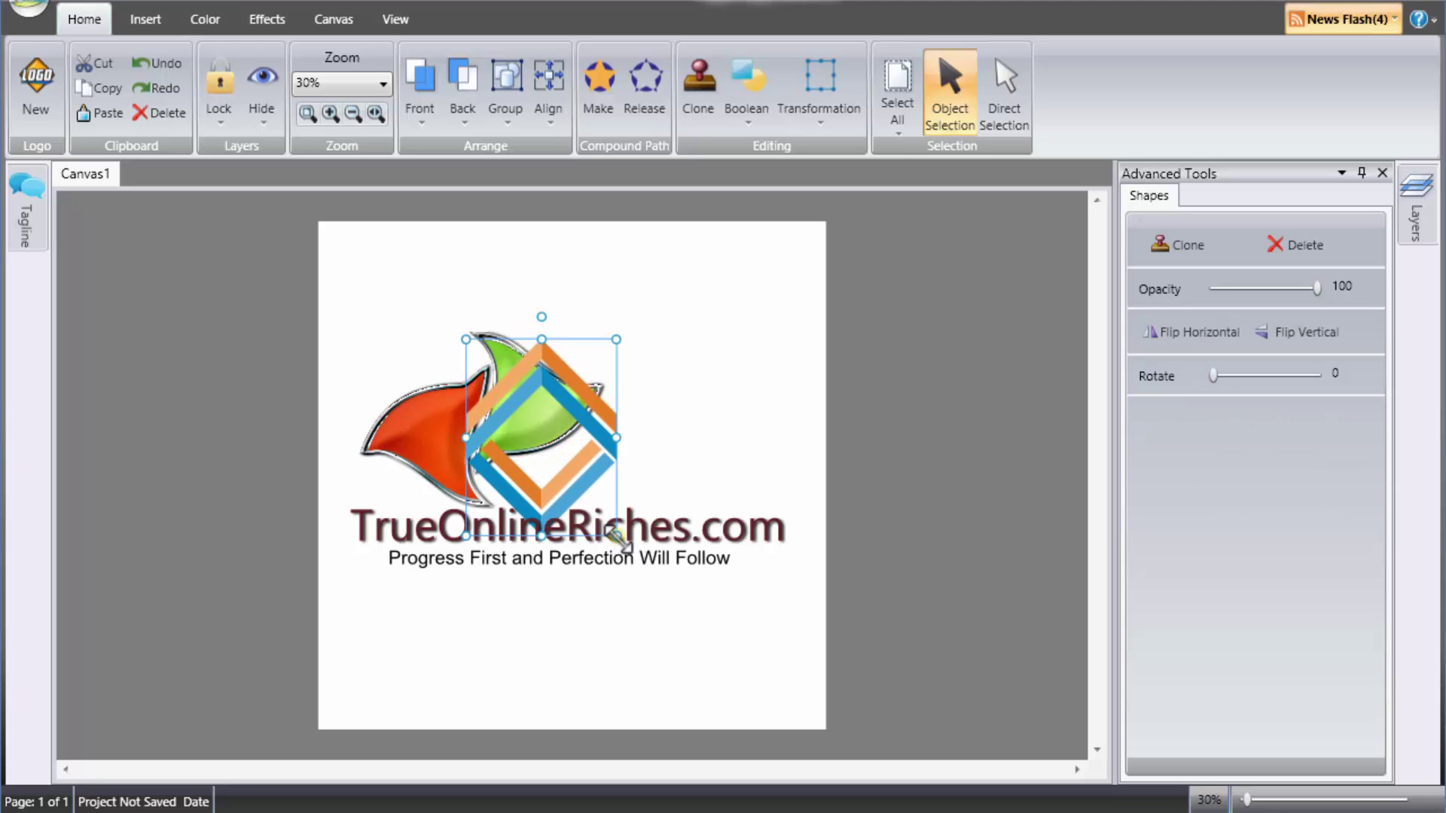
left_click_drag(617, 537, 834, 766)
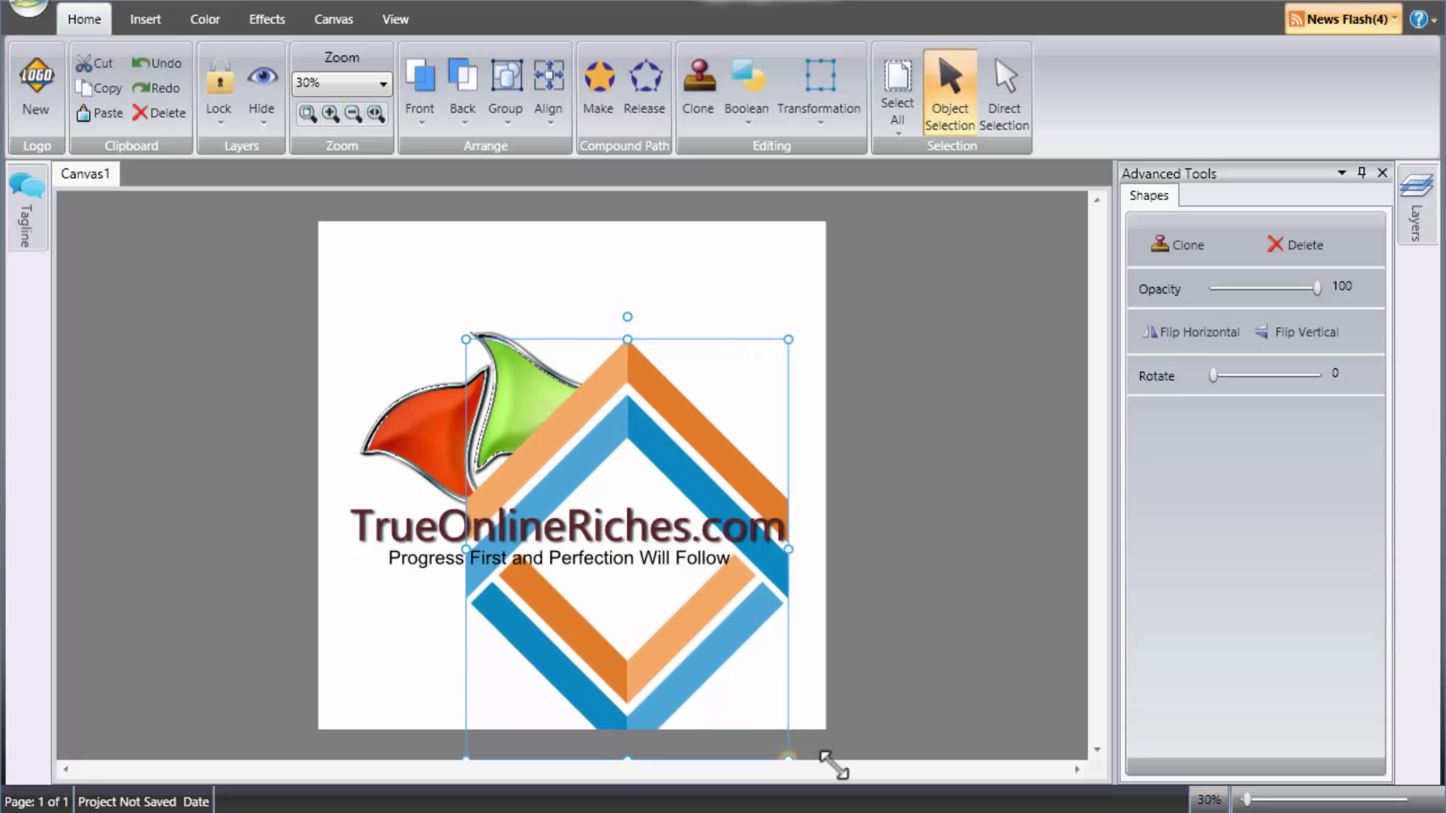
left_click_drag(723, 645, 642, 575)
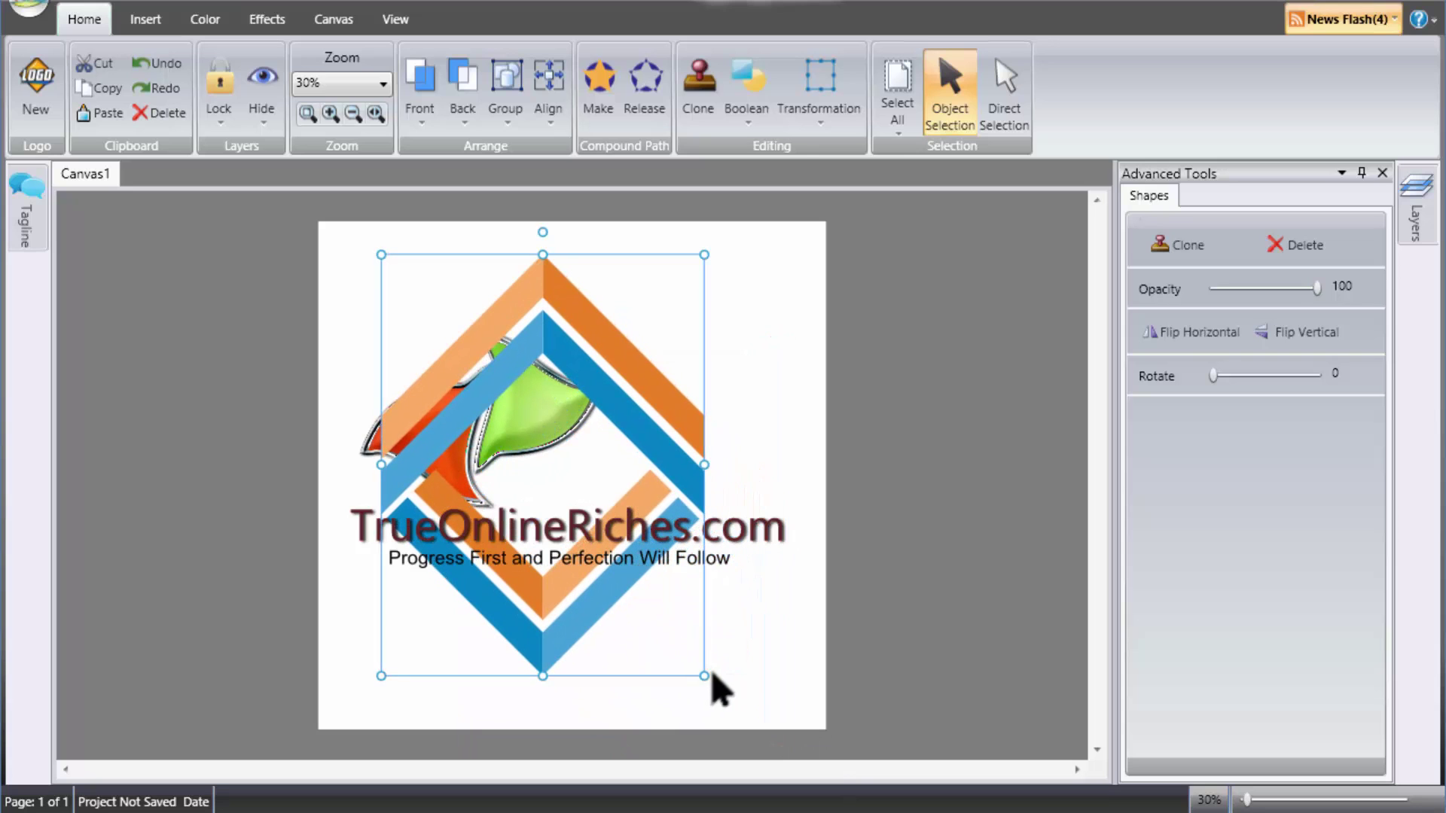
left_click_drag(703, 673, 738, 697)
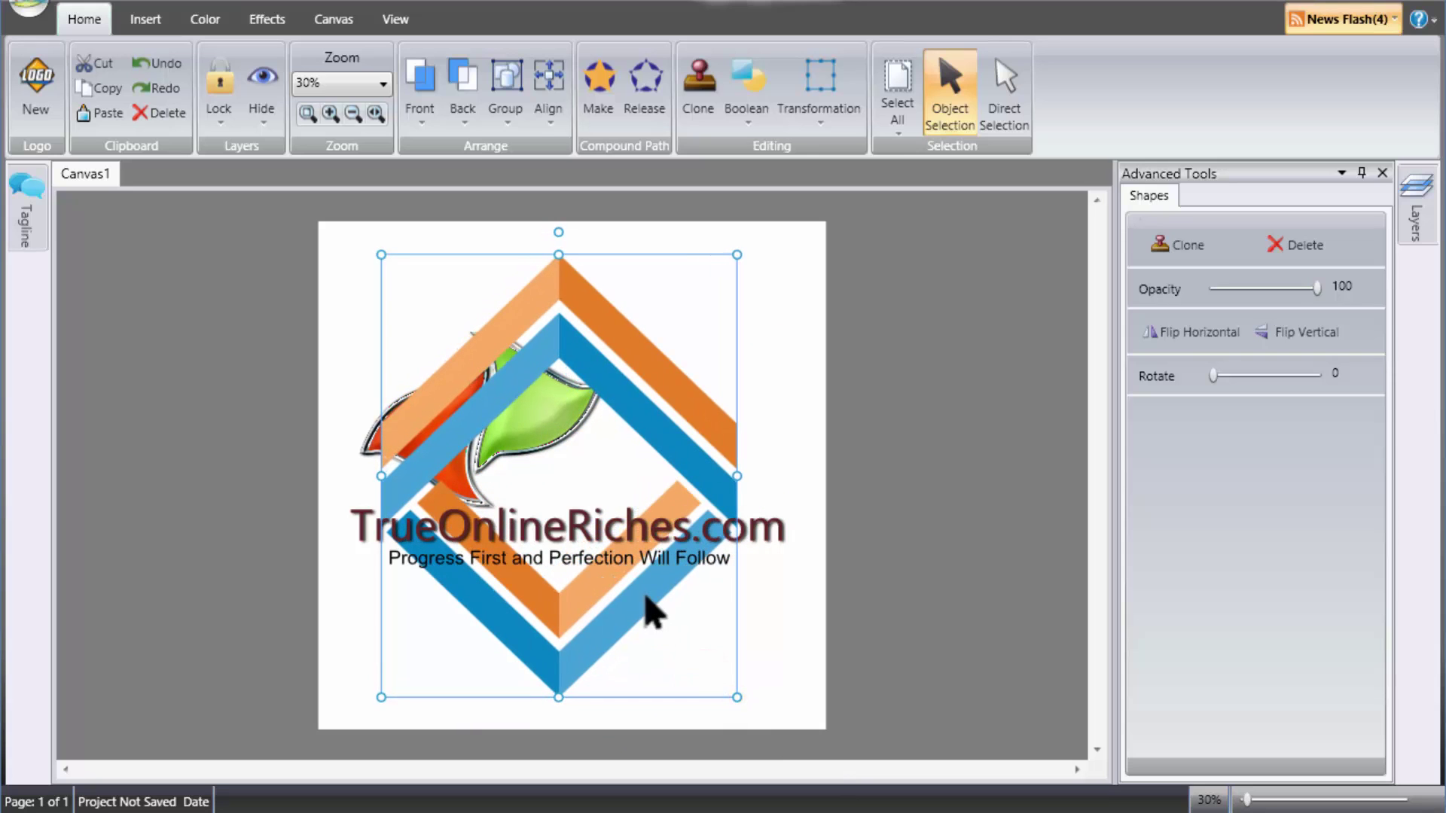
left_click_drag(646, 597, 634, 601)
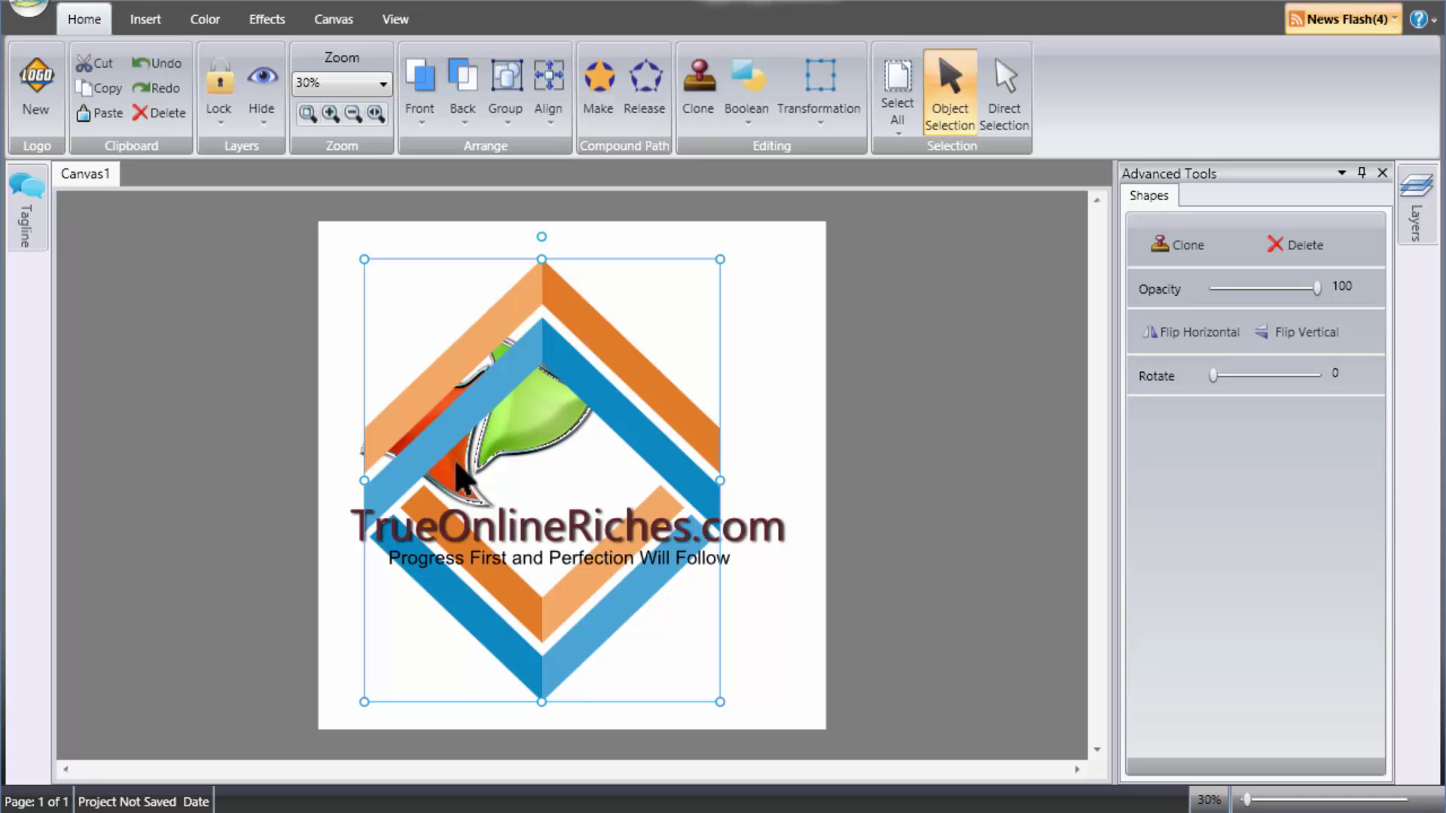
- Bring the red-green icon to the front, ahead of the diamond frame's stripes
left_click(463, 474)
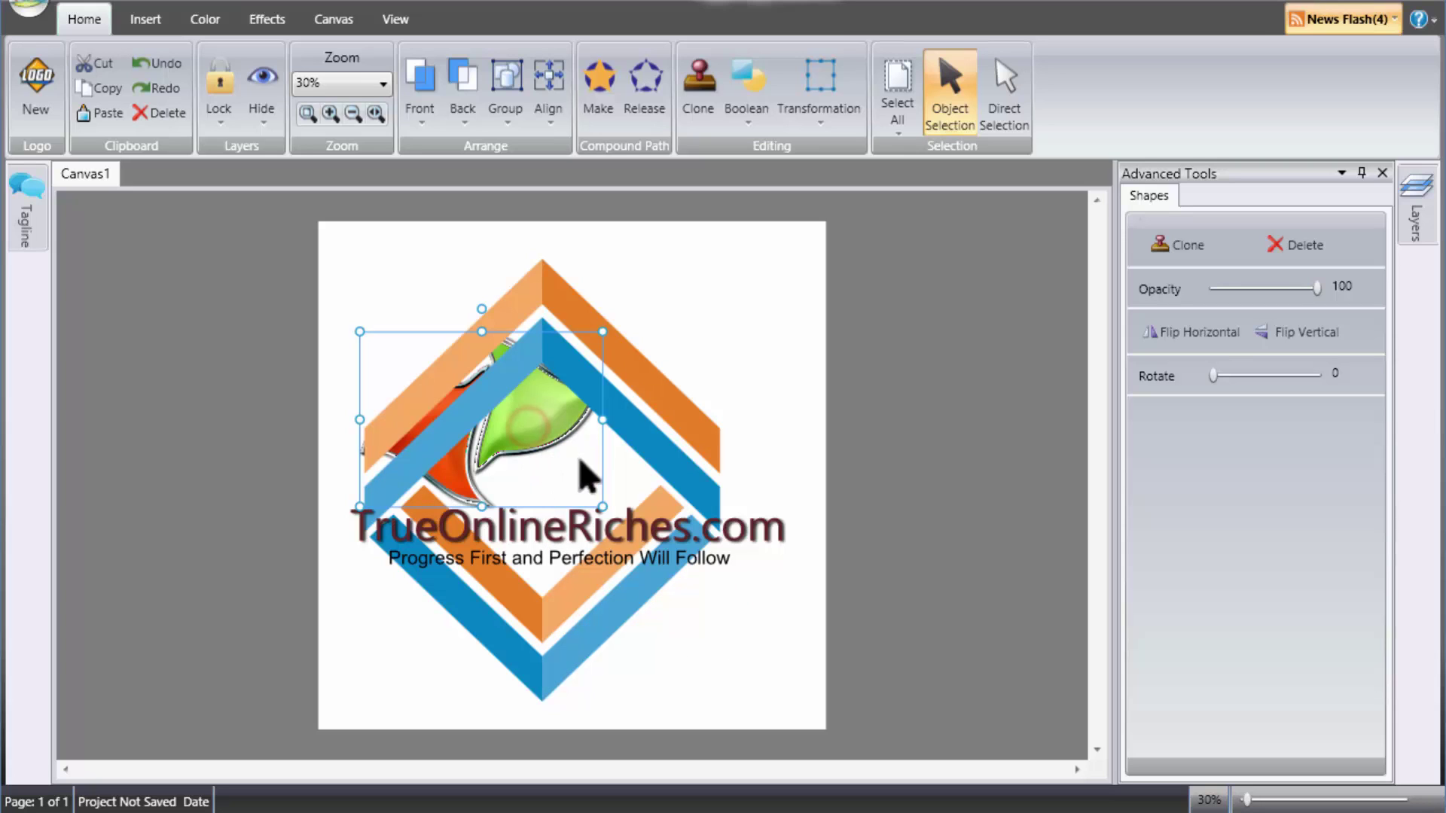
left_click(420, 115)
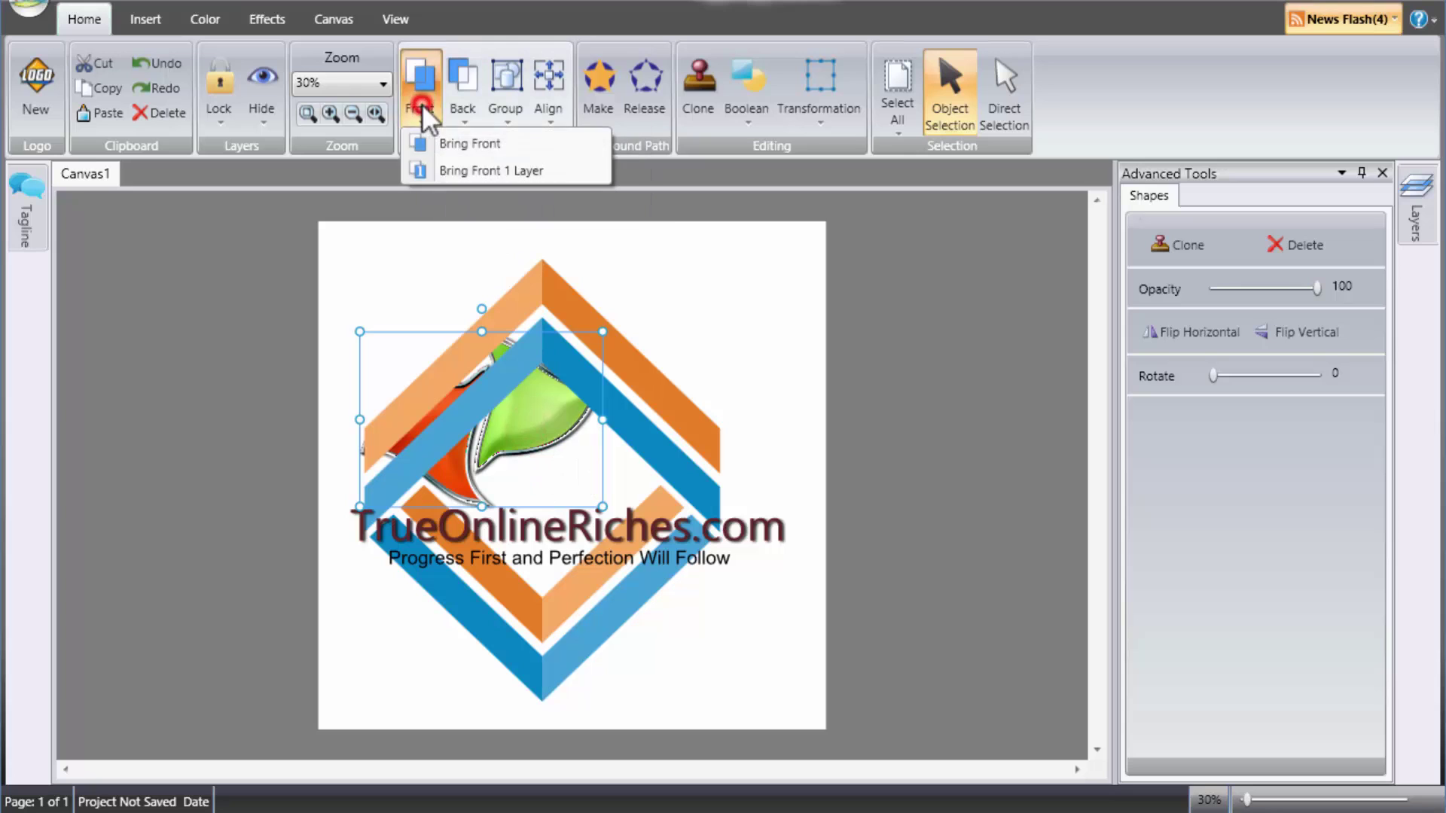
left_click(454, 143)
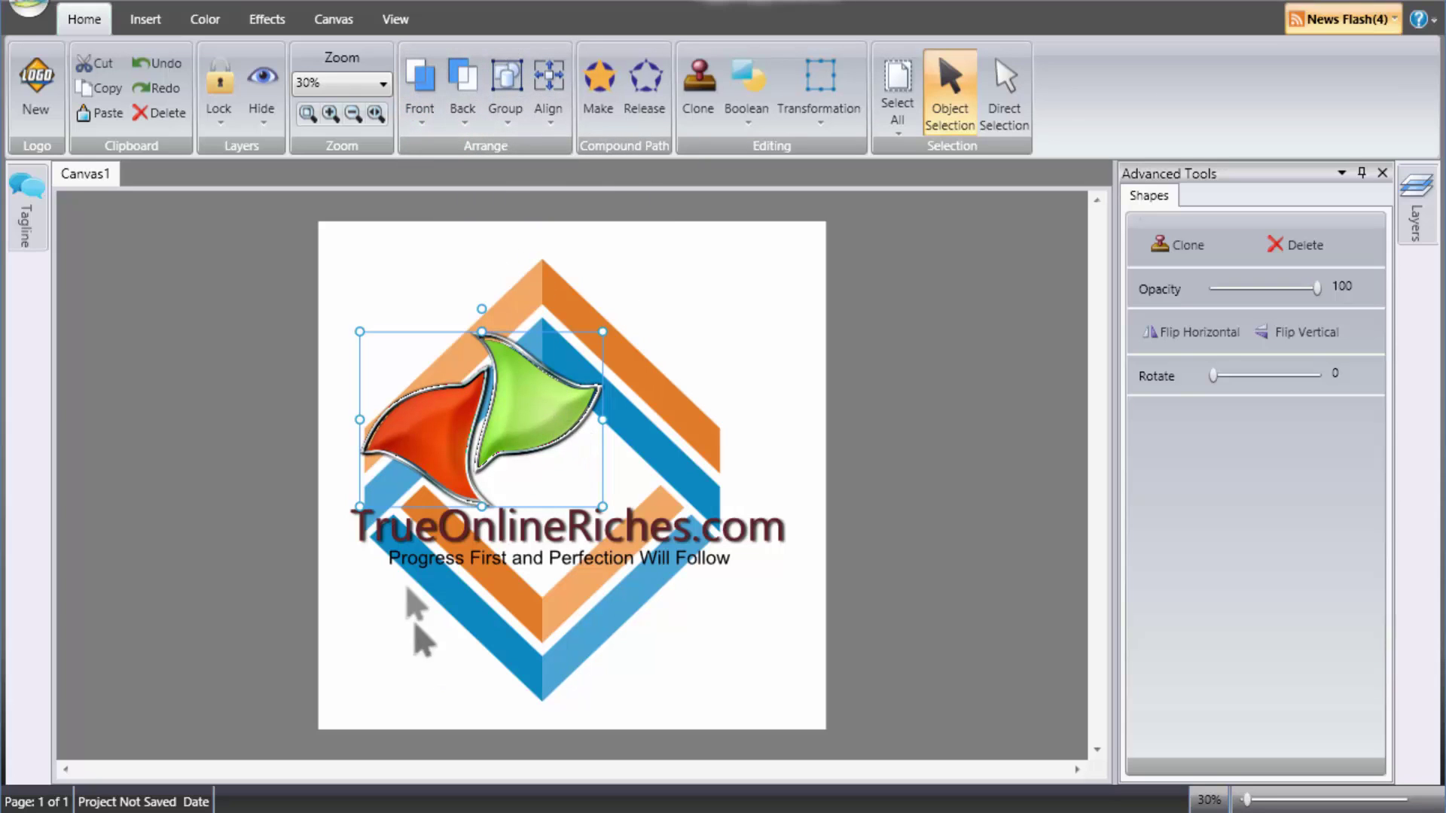
left_click(657, 405)
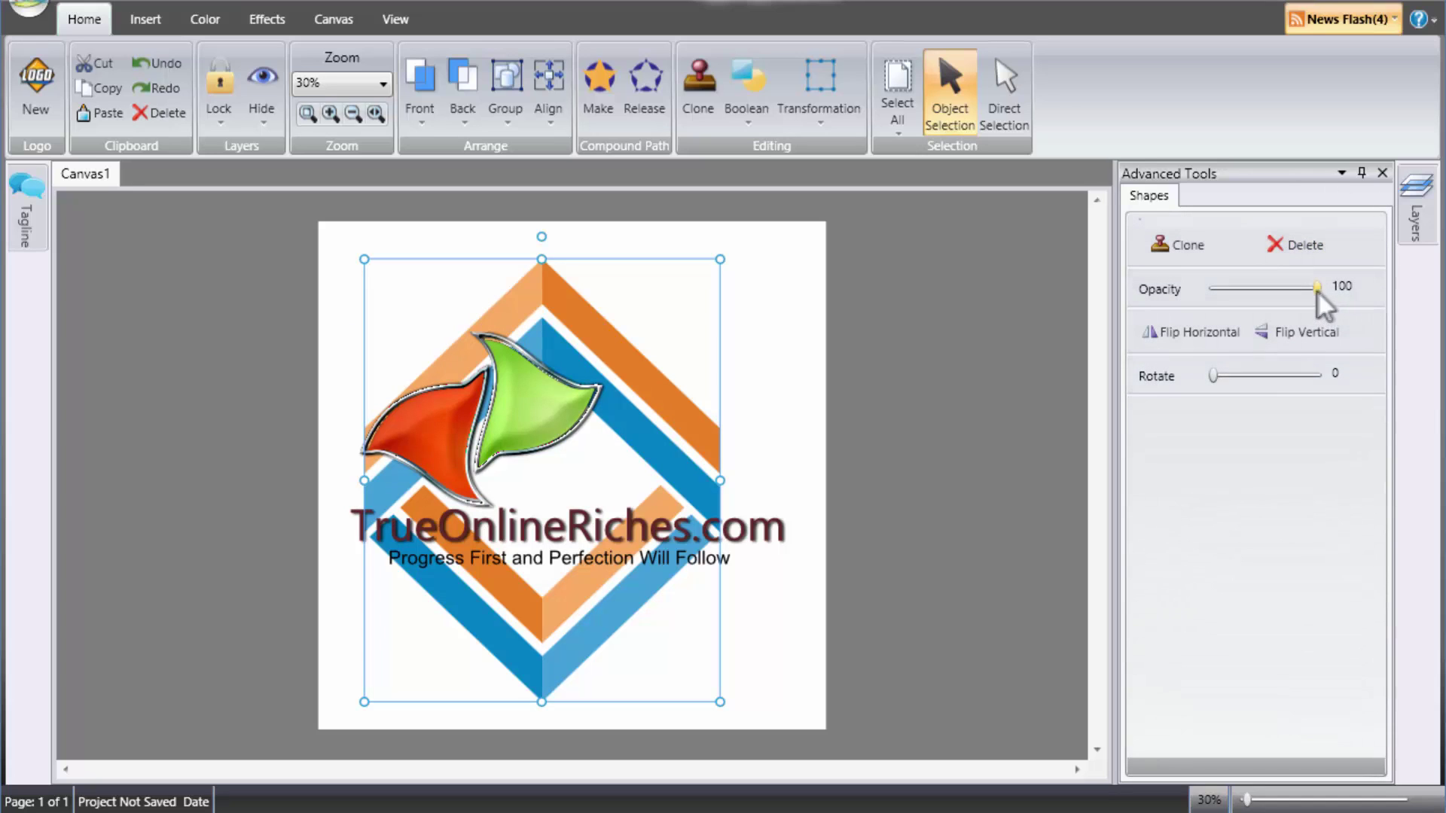
- Stretch the diamond frame wider and taller and fade it to opacity 32
left_click_drag(1316, 288, 1259, 293)
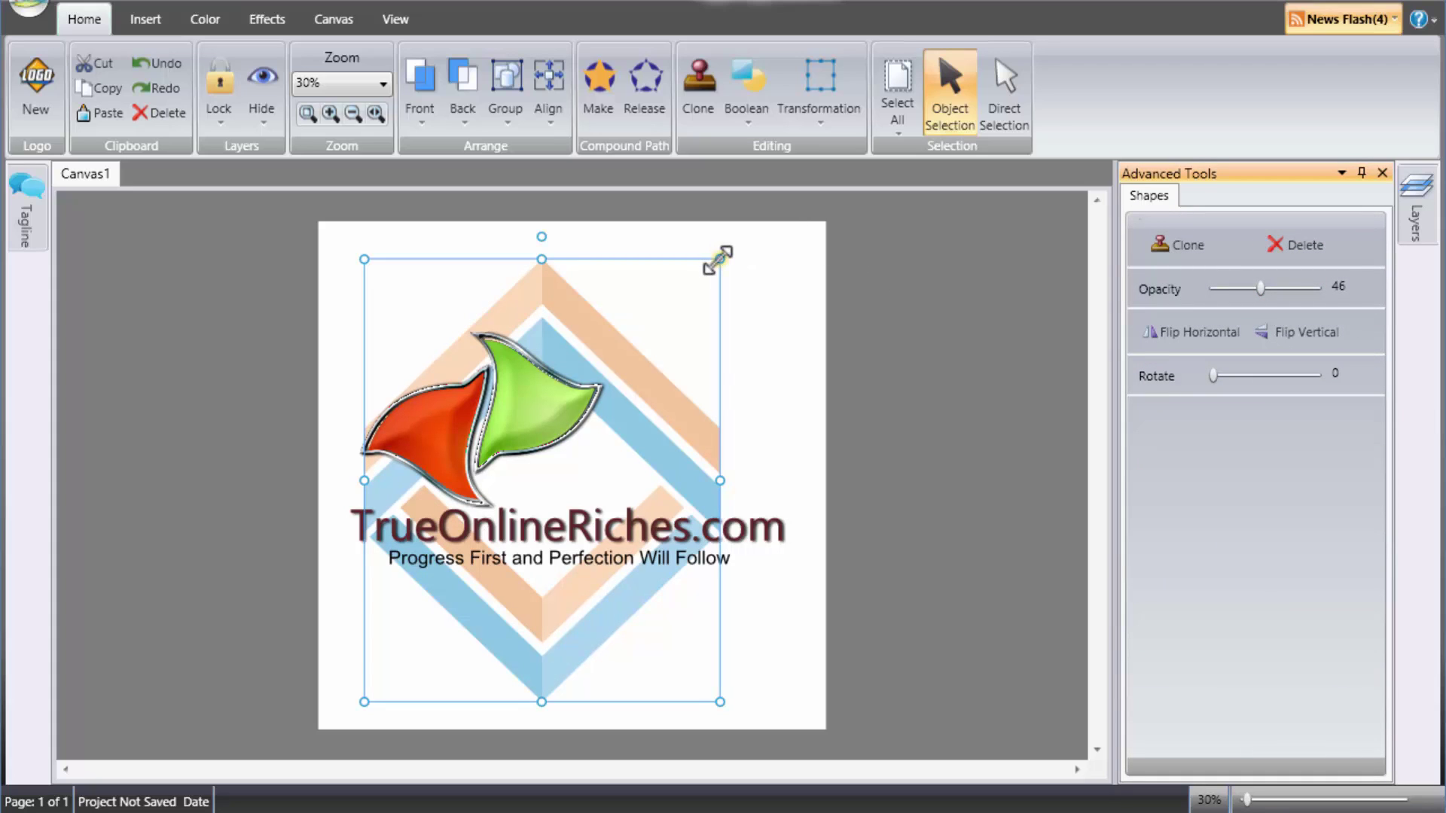
left_click_drag(719, 260, 759, 251)
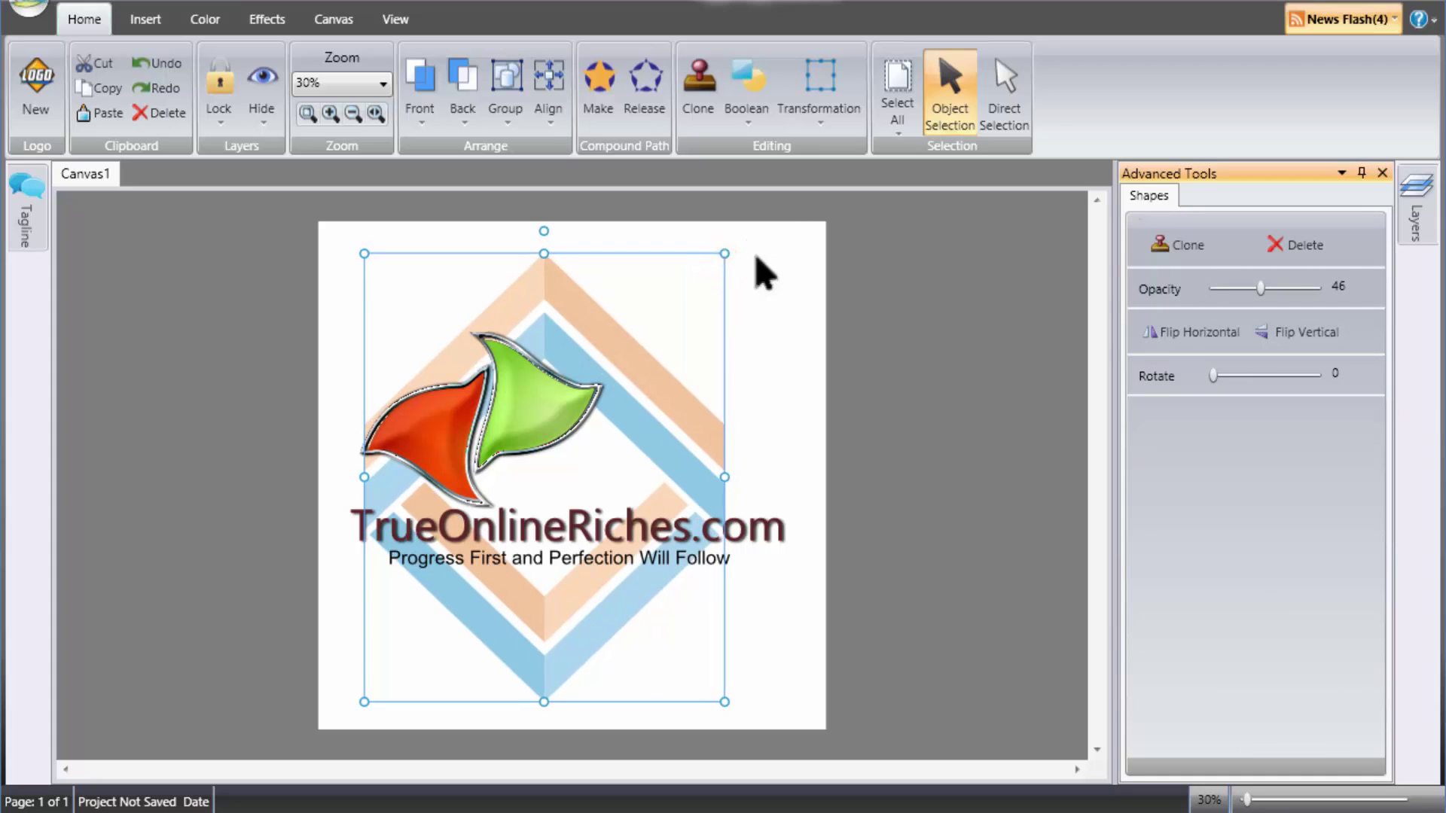
left_click_drag(728, 477, 764, 477)
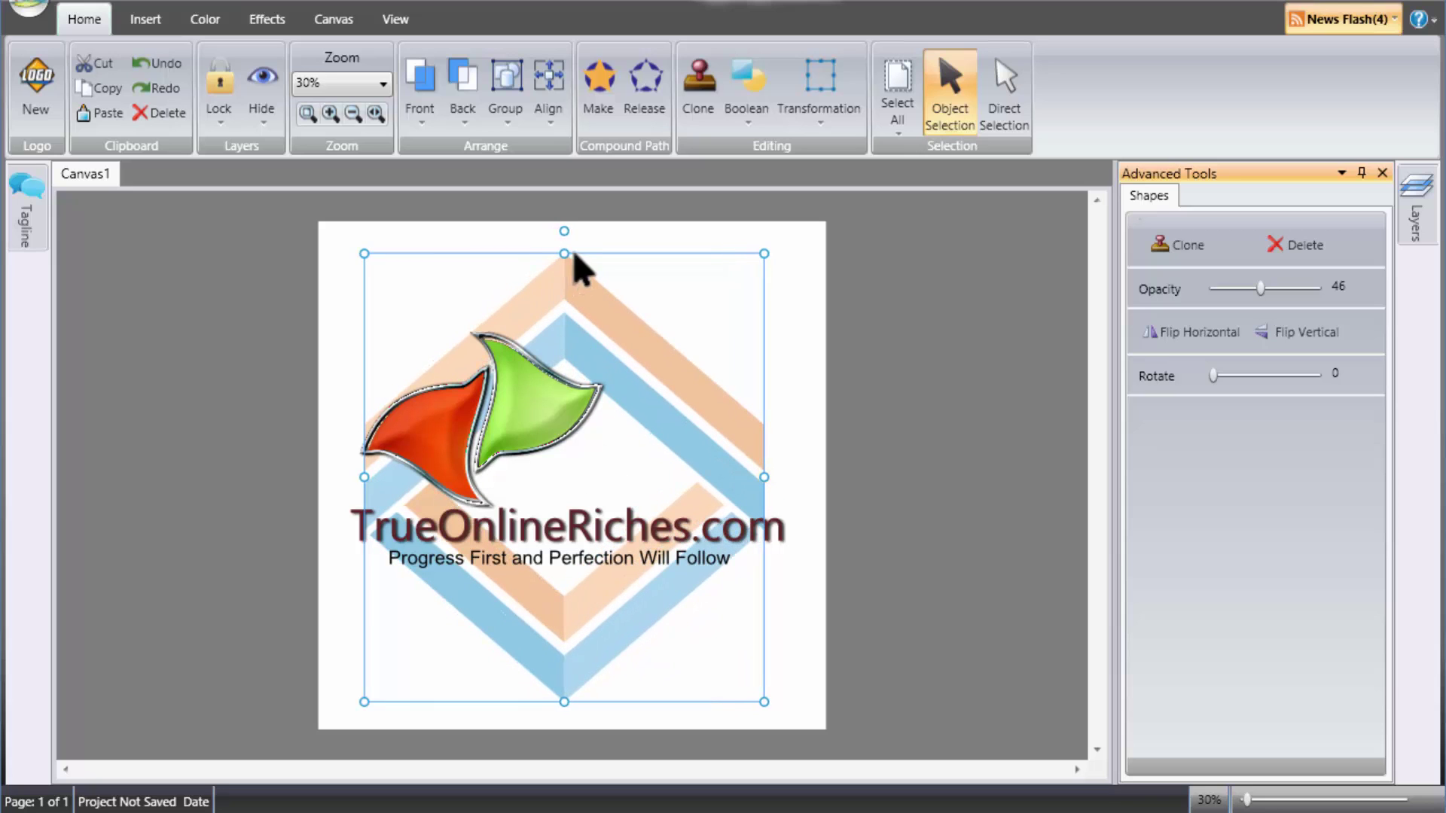
left_click_drag(564, 245, 565, 208)
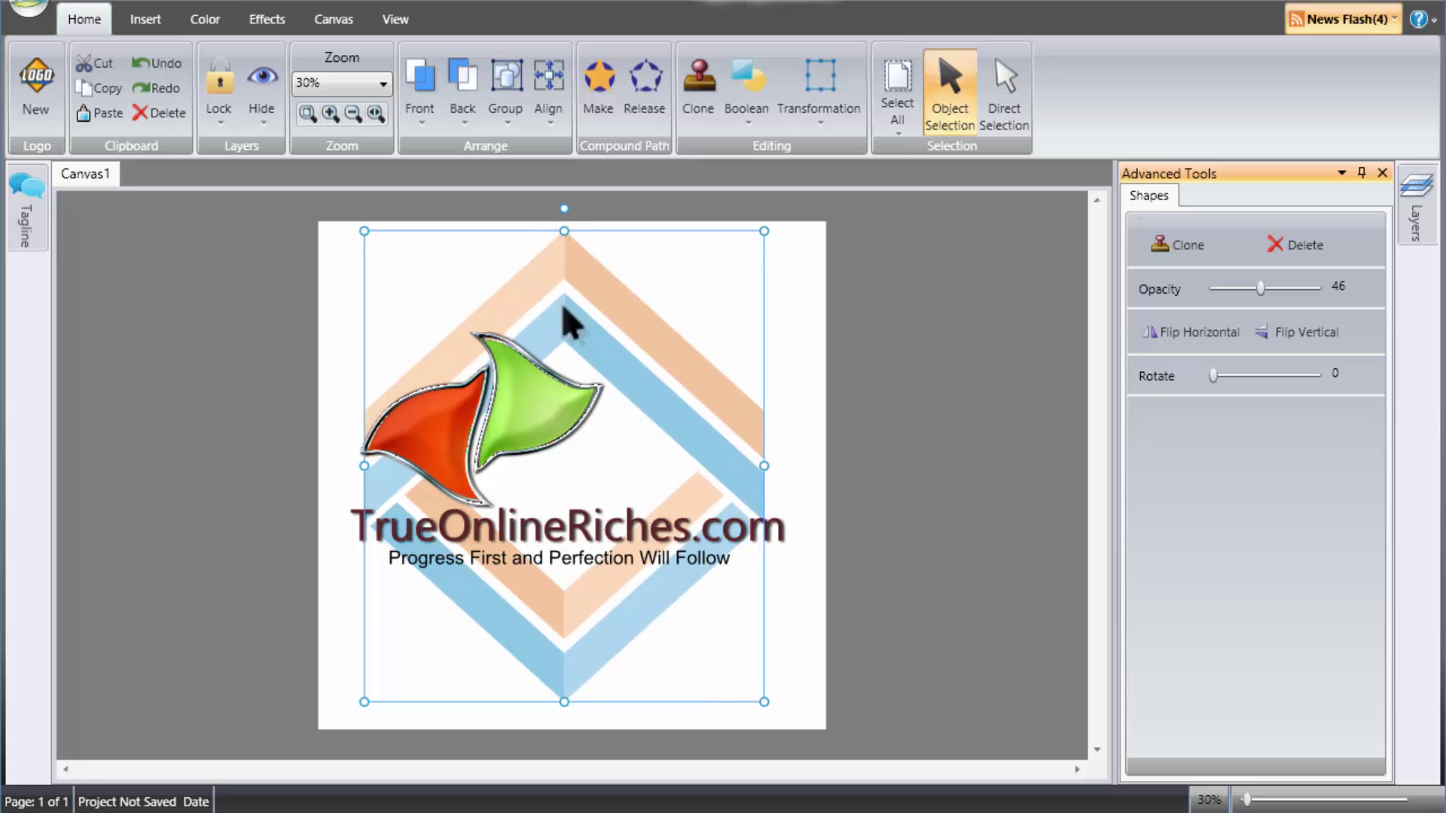
left_click(600, 287)
left_click_drag(607, 301, 603, 310)
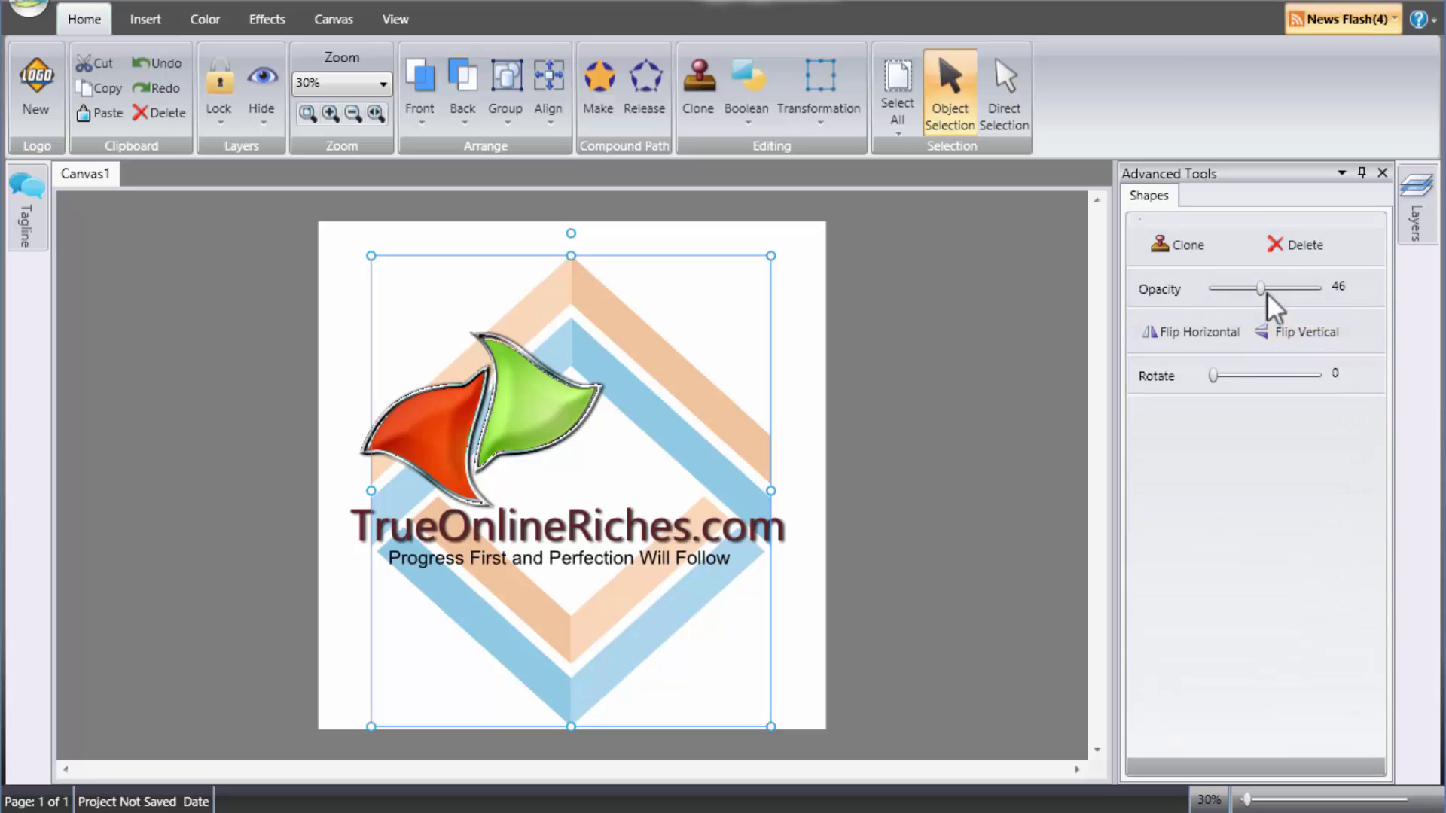
mouse_move(1259, 289)
left_mouse_down()
mouse_move(1319, 289)
mouse_move(1226, 295)
mouse_move(1244, 288)
left_mouse_up()
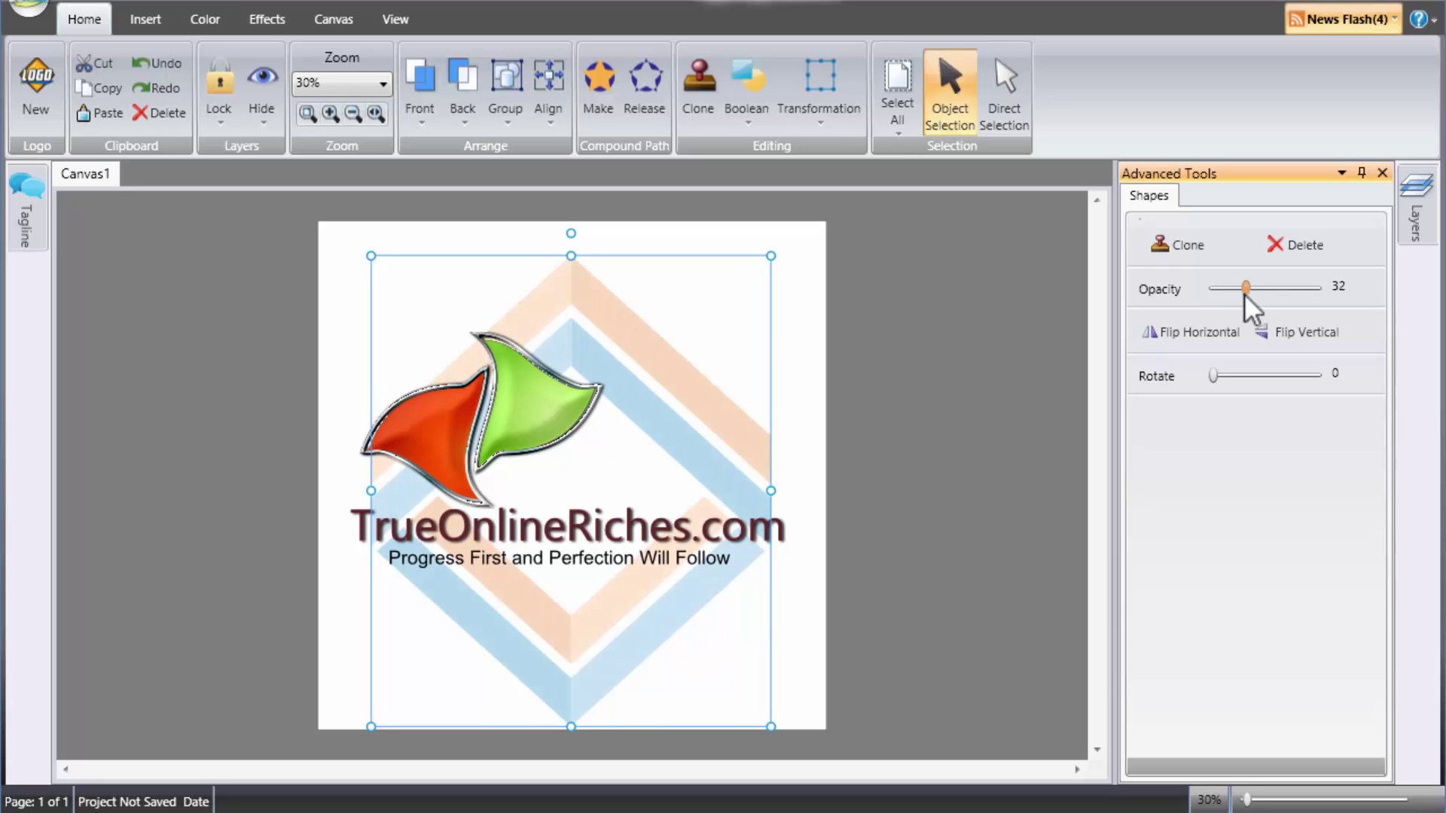
left_click(816, 326)
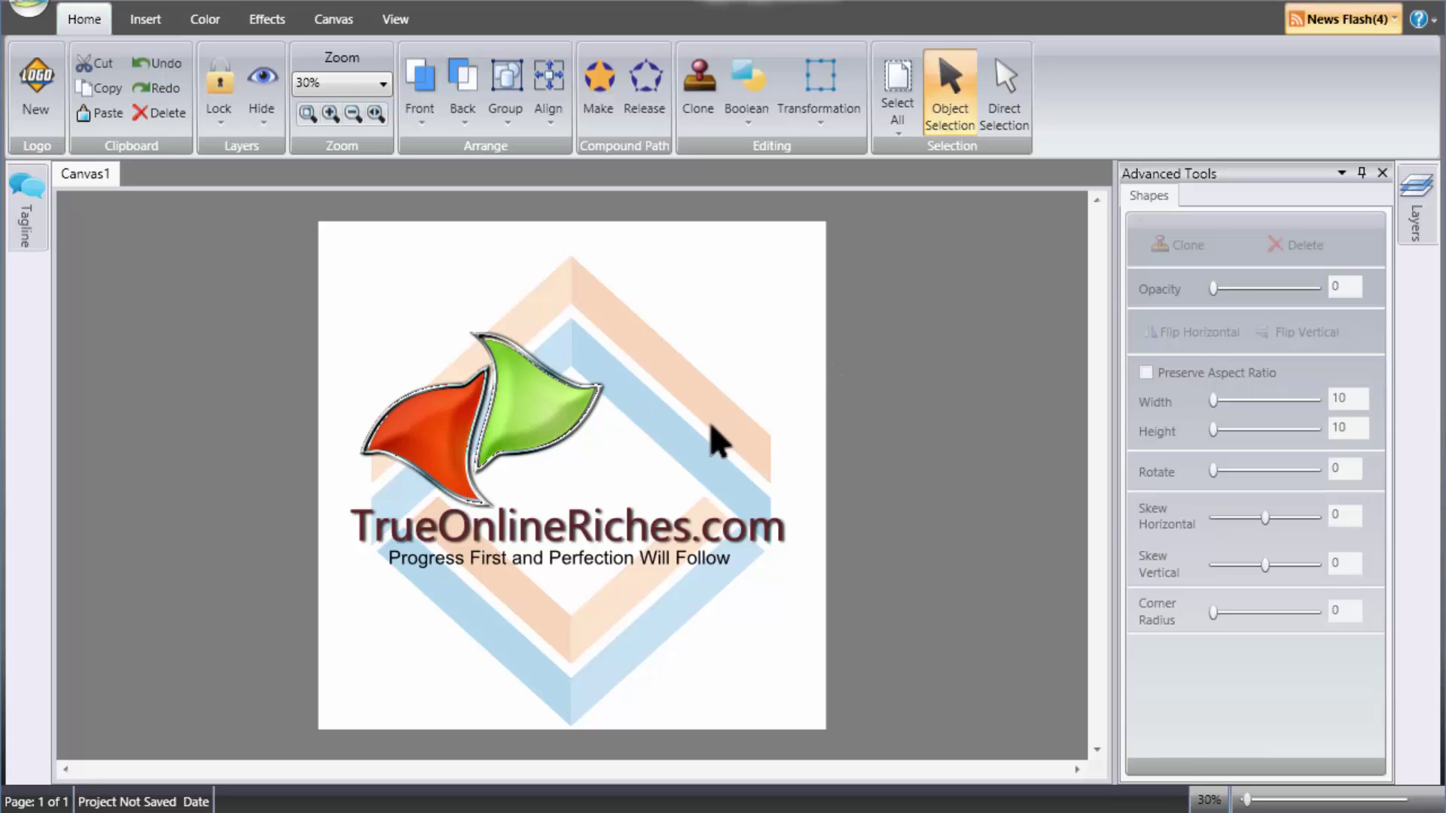
- Deselect the logo and look through the Insert, Color, Effects and Canvas ribbon options
left_click(154, 18)
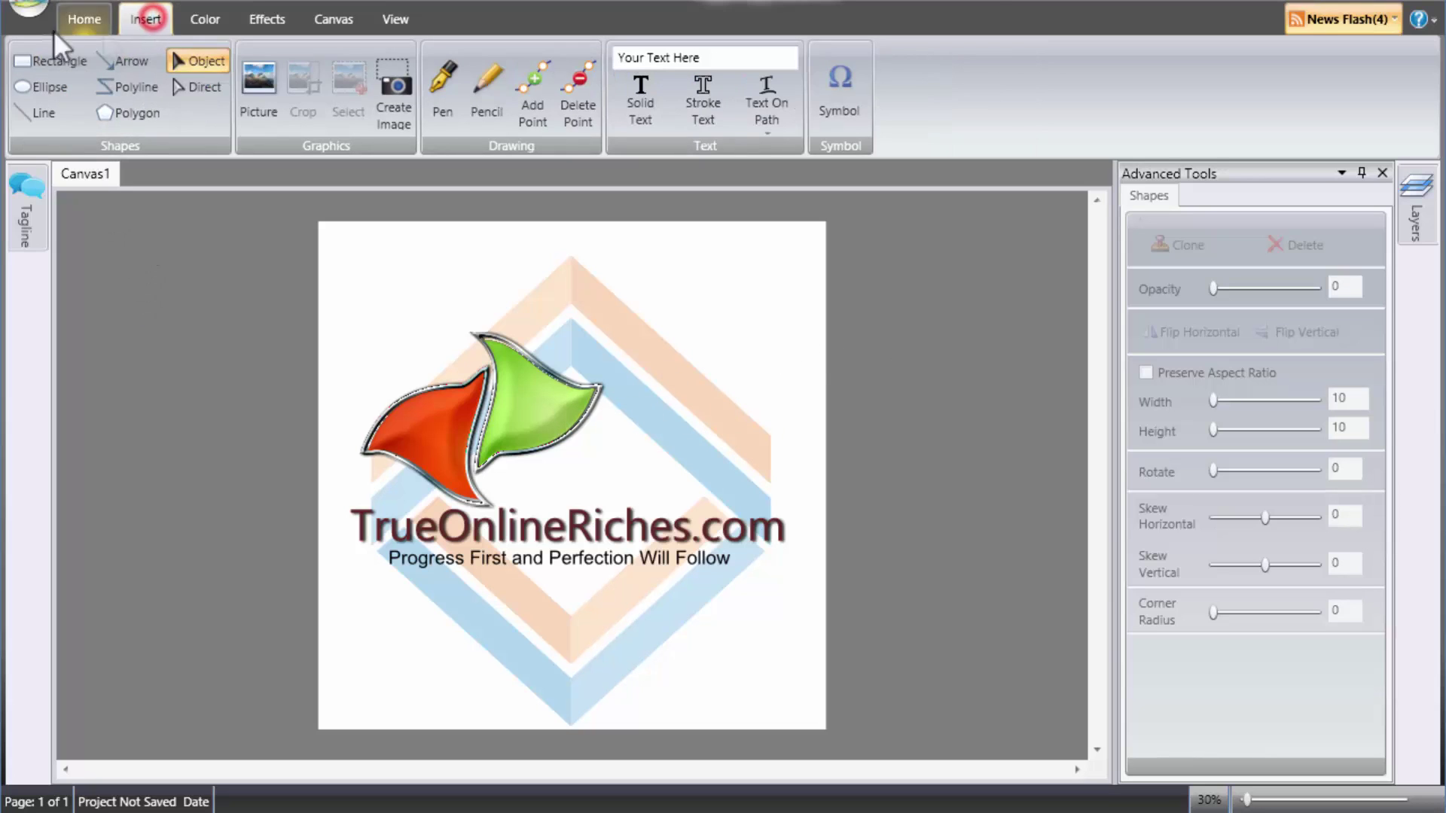
left_click(648, 96)
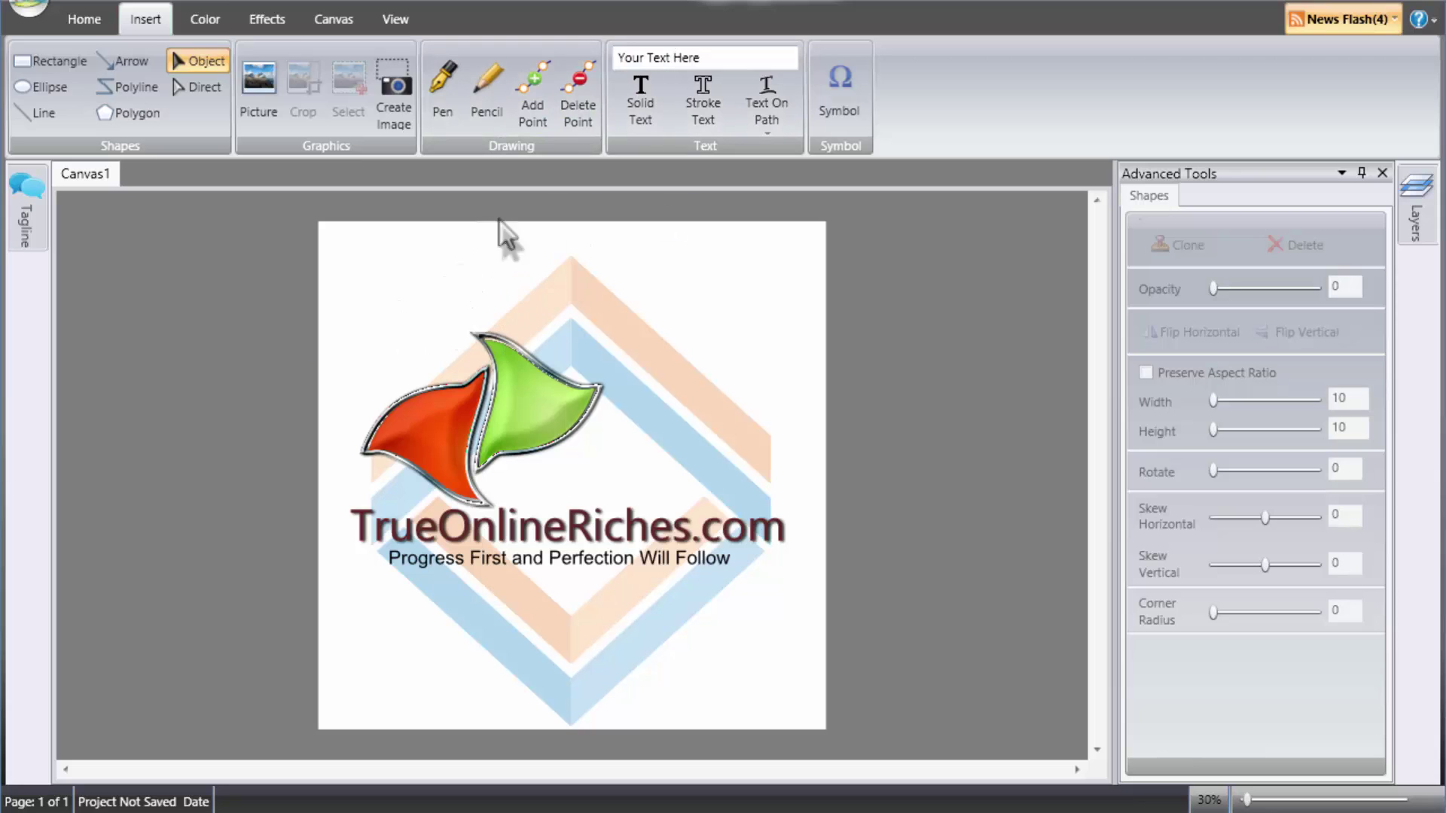
left_click(198, 17)
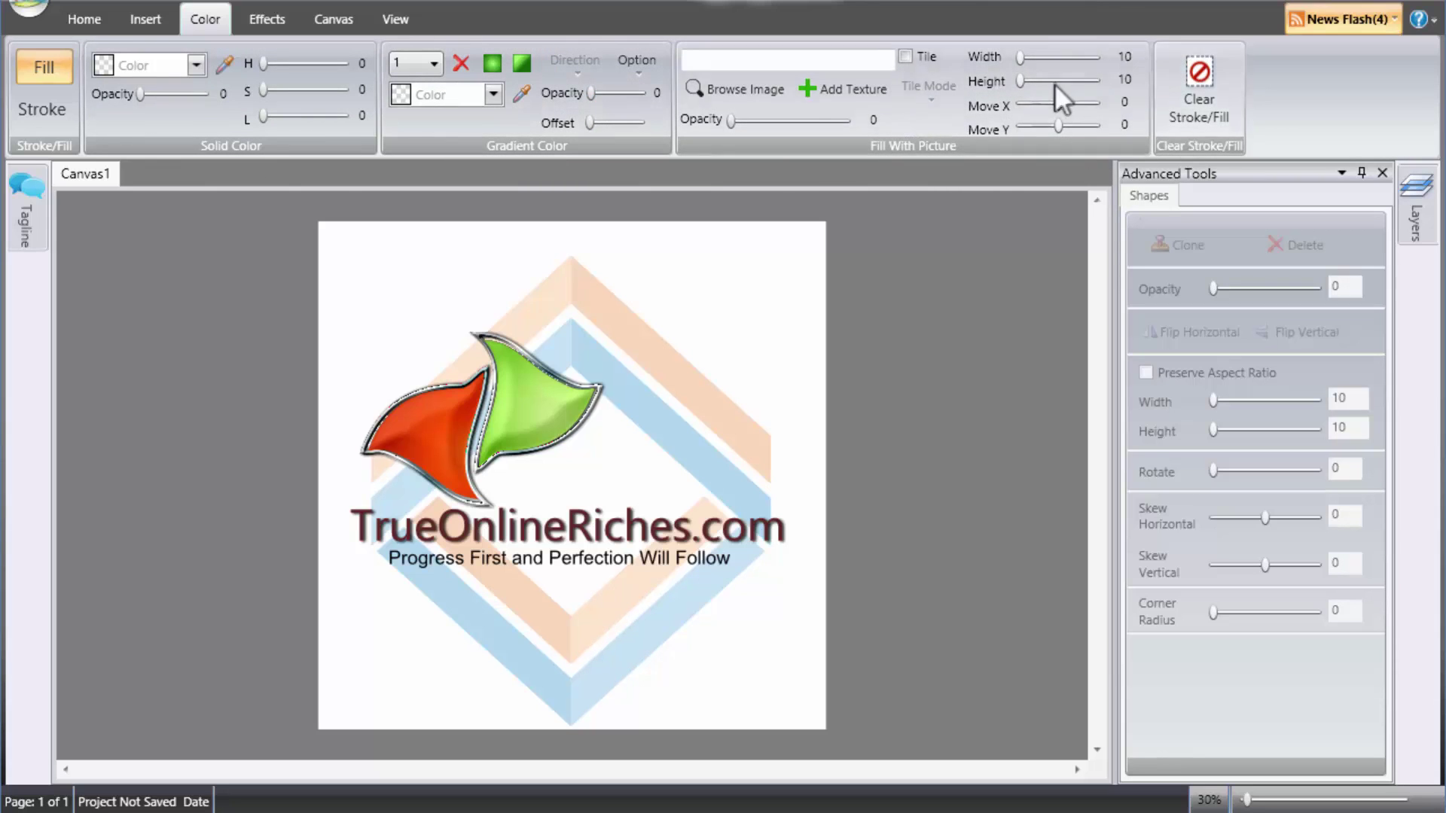
left_click(271, 21)
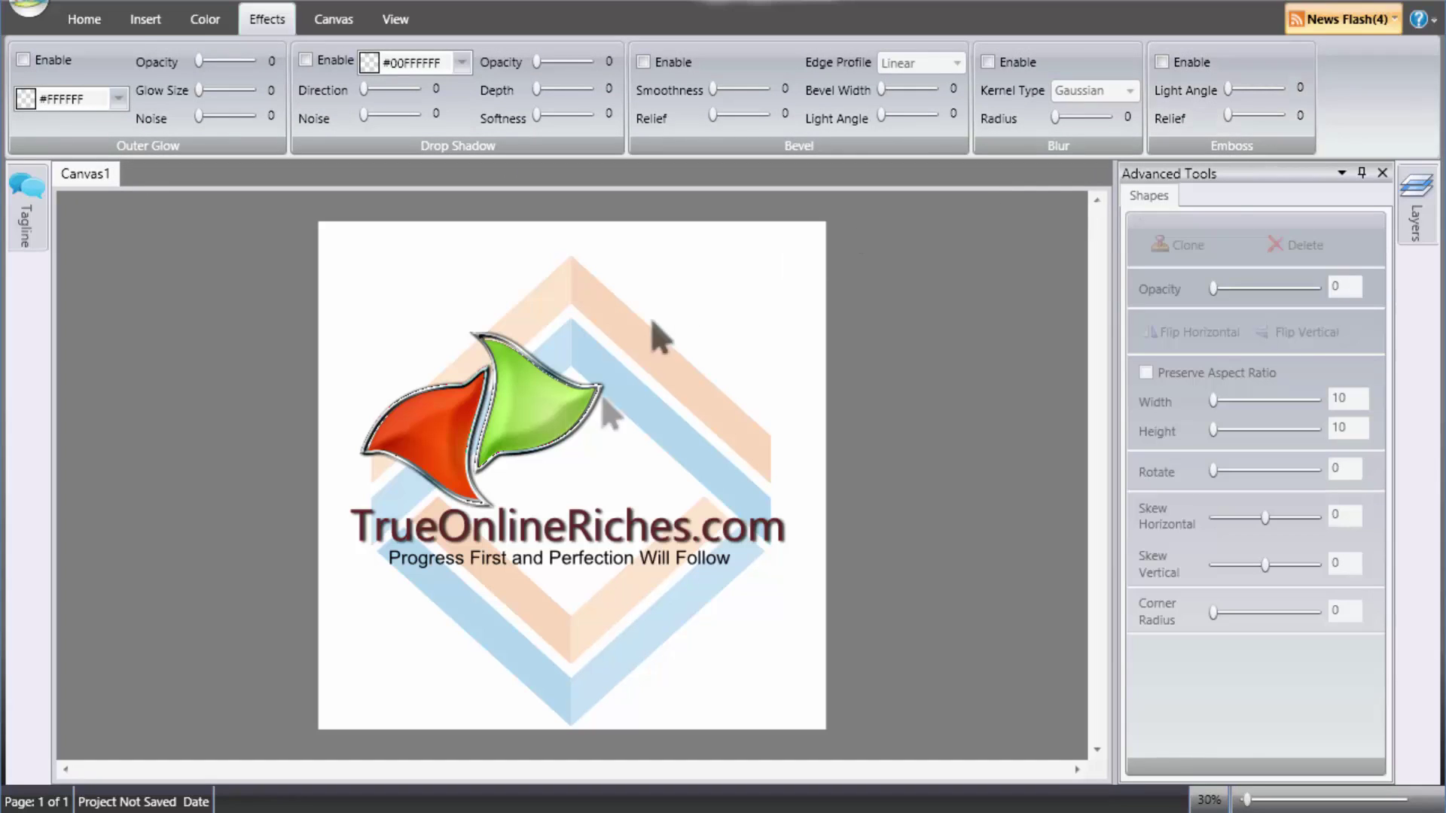
left_click(333, 18)
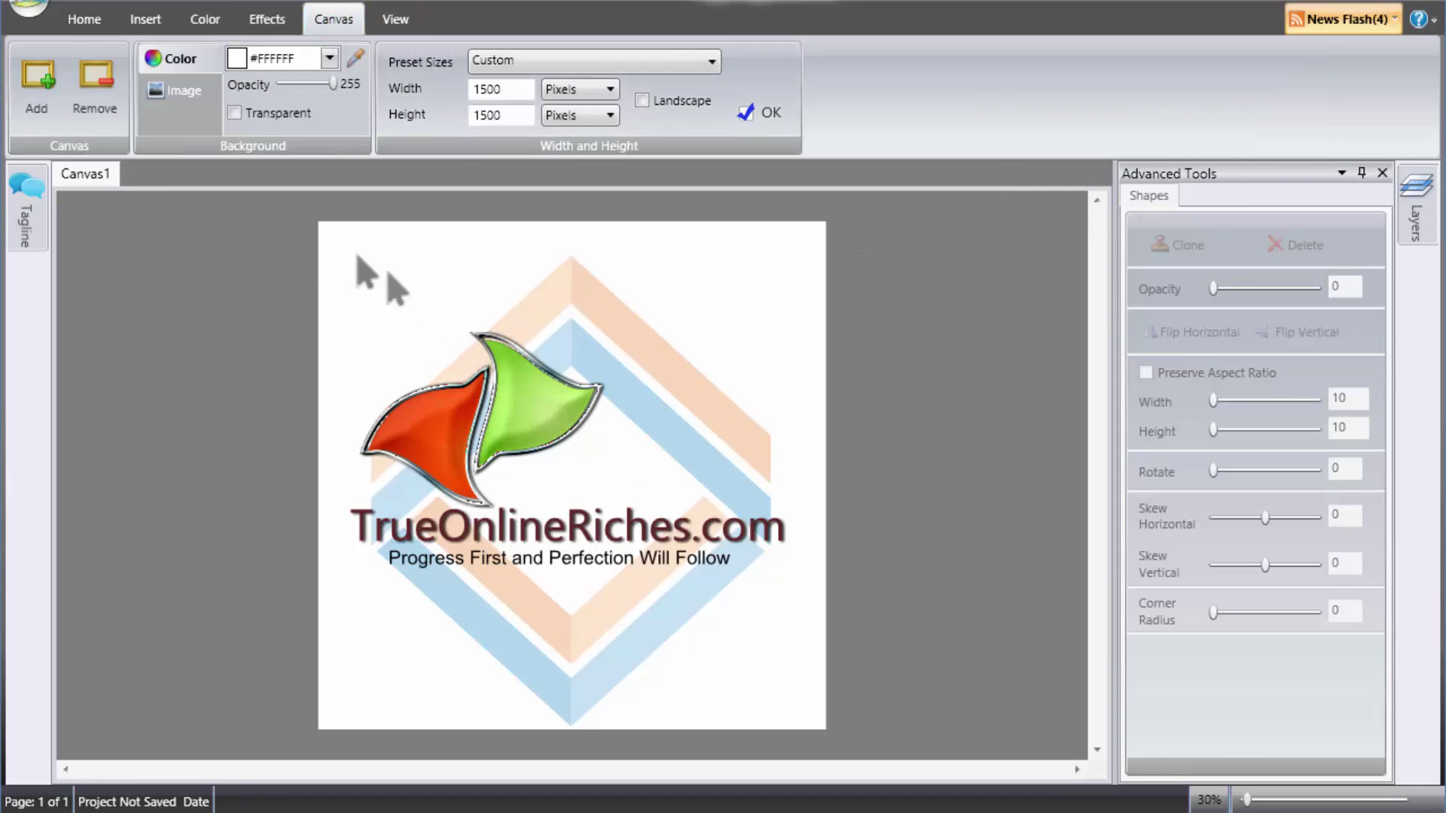
- Make the 1500 × 1500 canvas background transparent, then revert it to solid white #FFFFFF
double_click(510, 89)
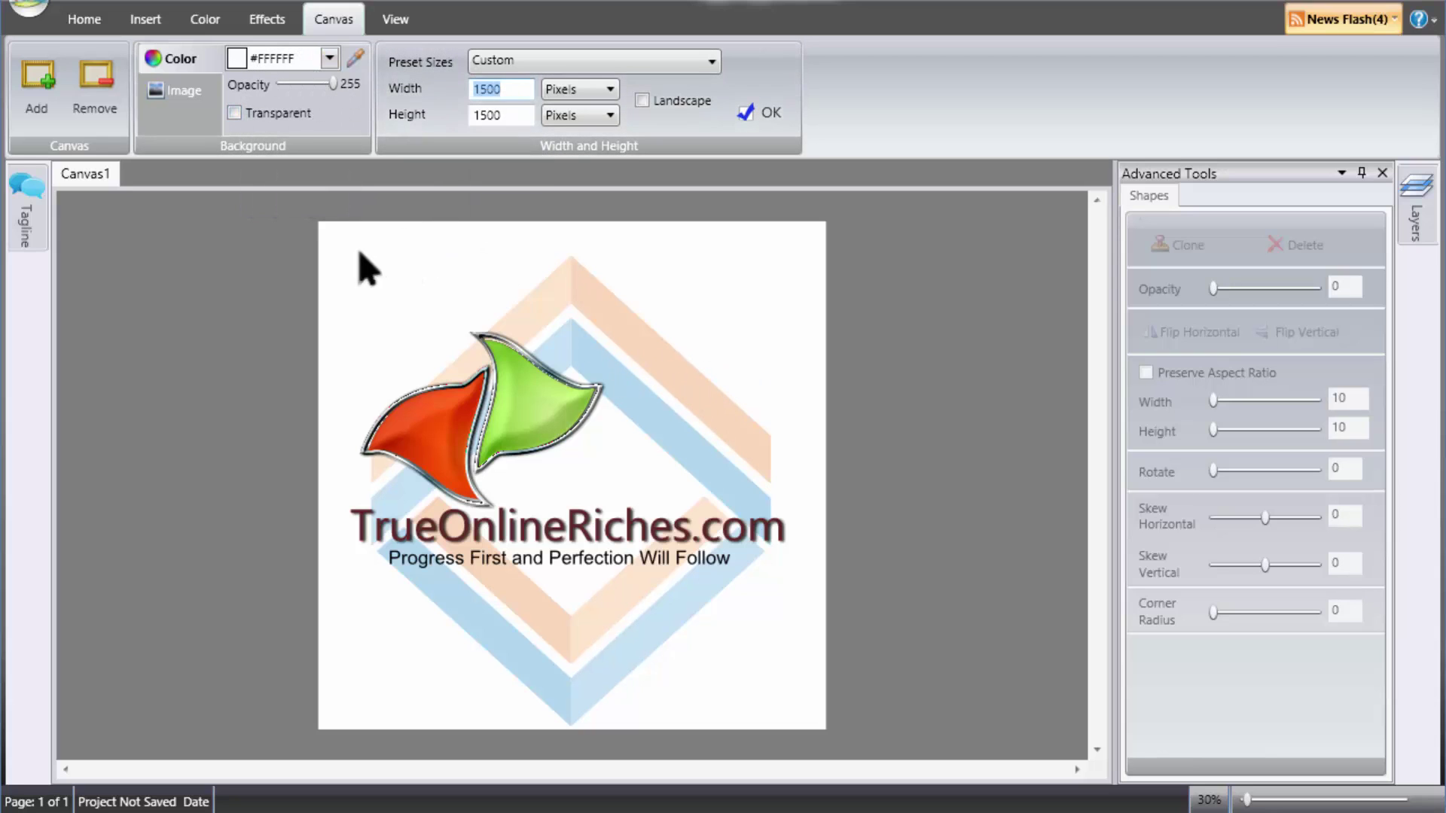
left_click(234, 113)
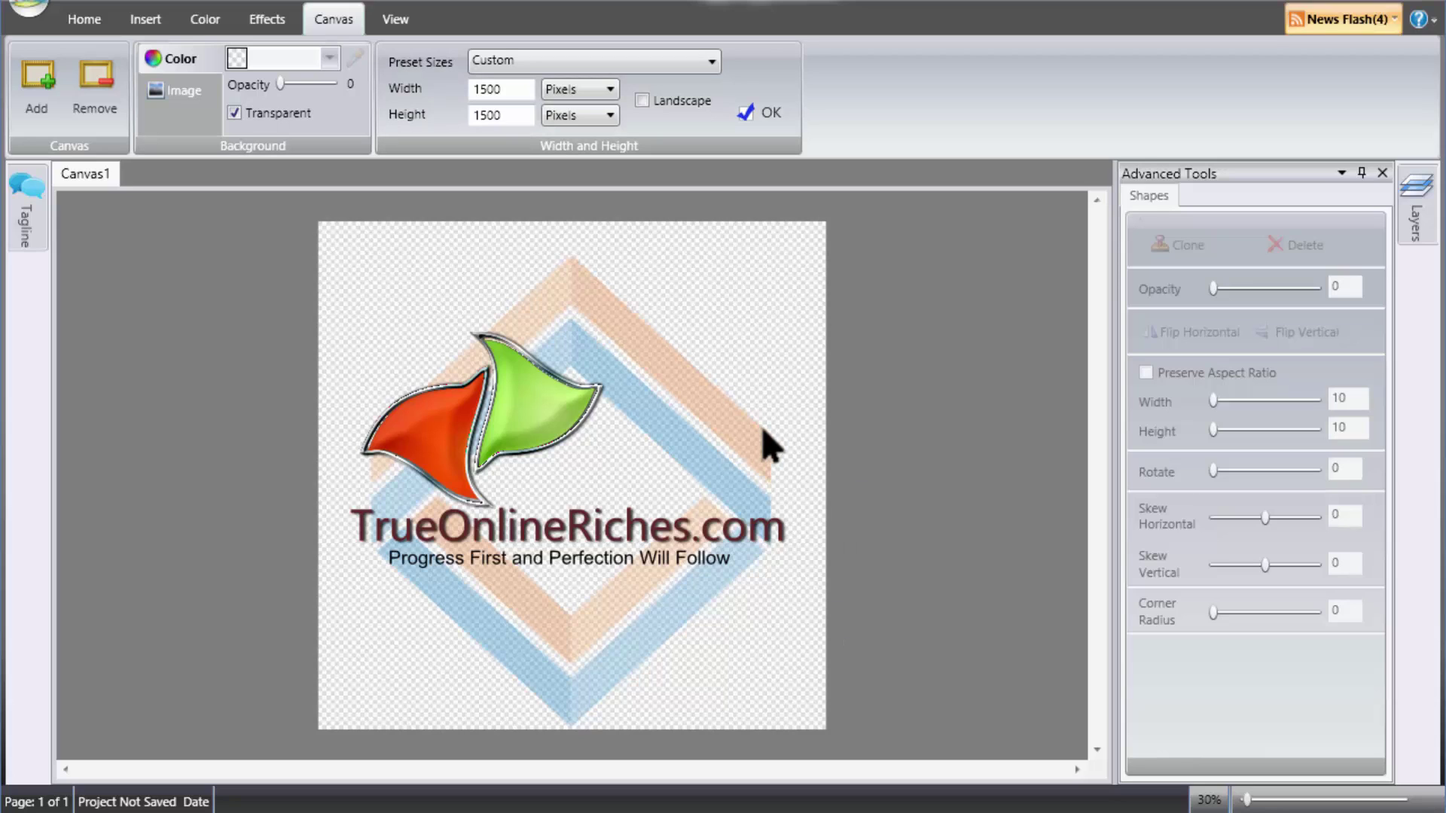
left_click(235, 112)
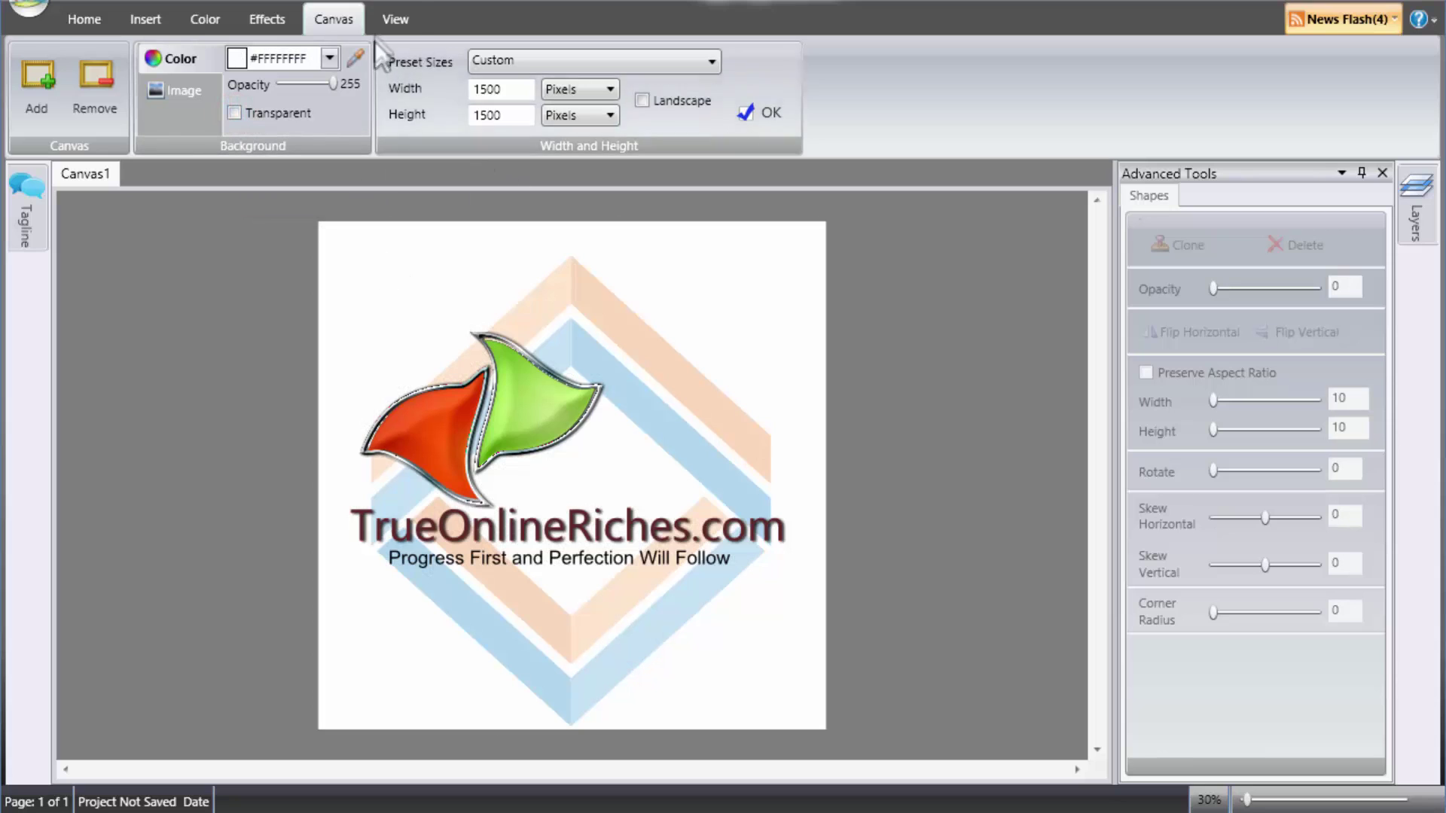
left_click(394, 15)
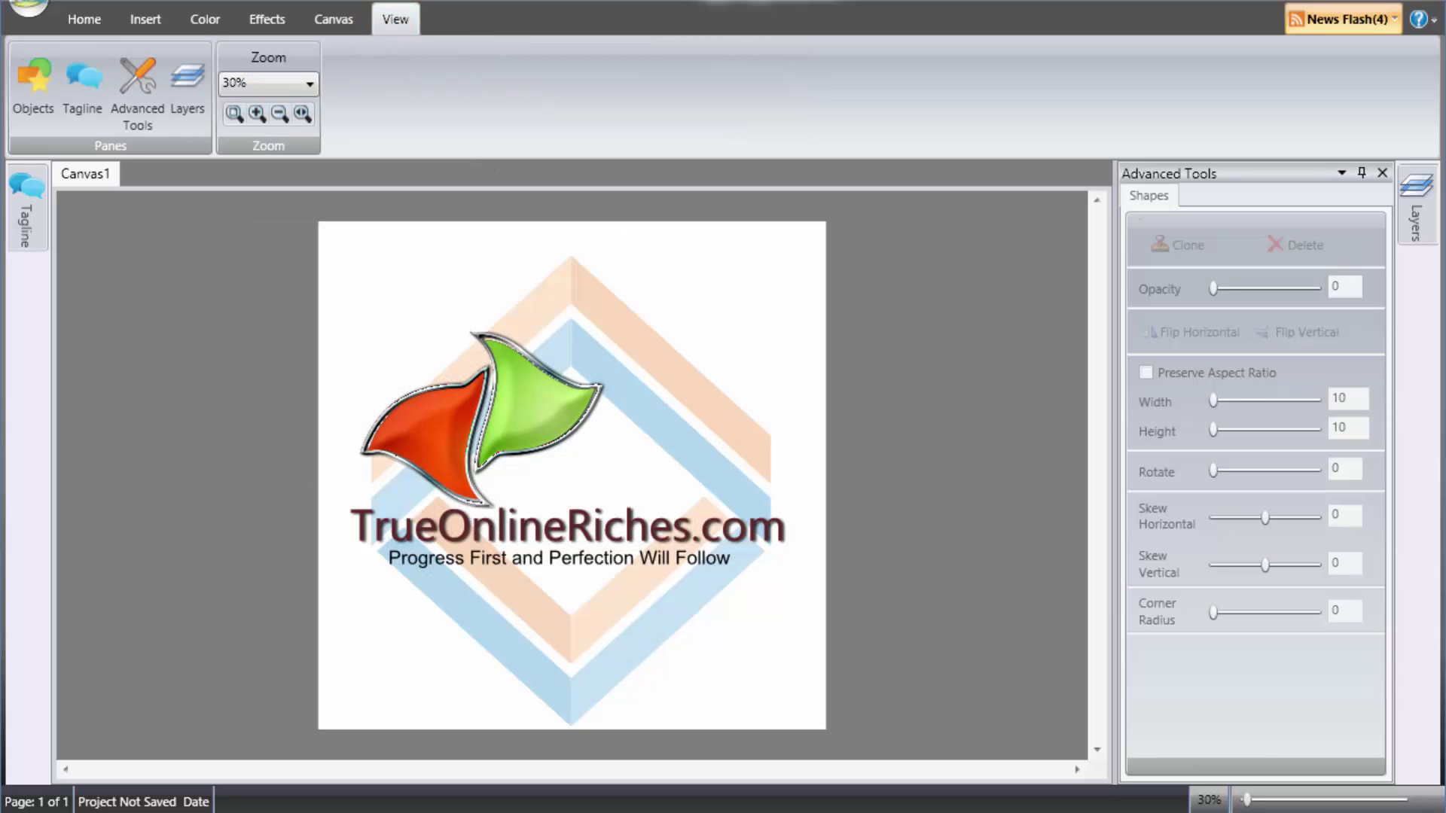
- Hide the Advanced Tools and Layers panes, then bring back Advanced Tools and the Layers list
left_click(1382, 173)
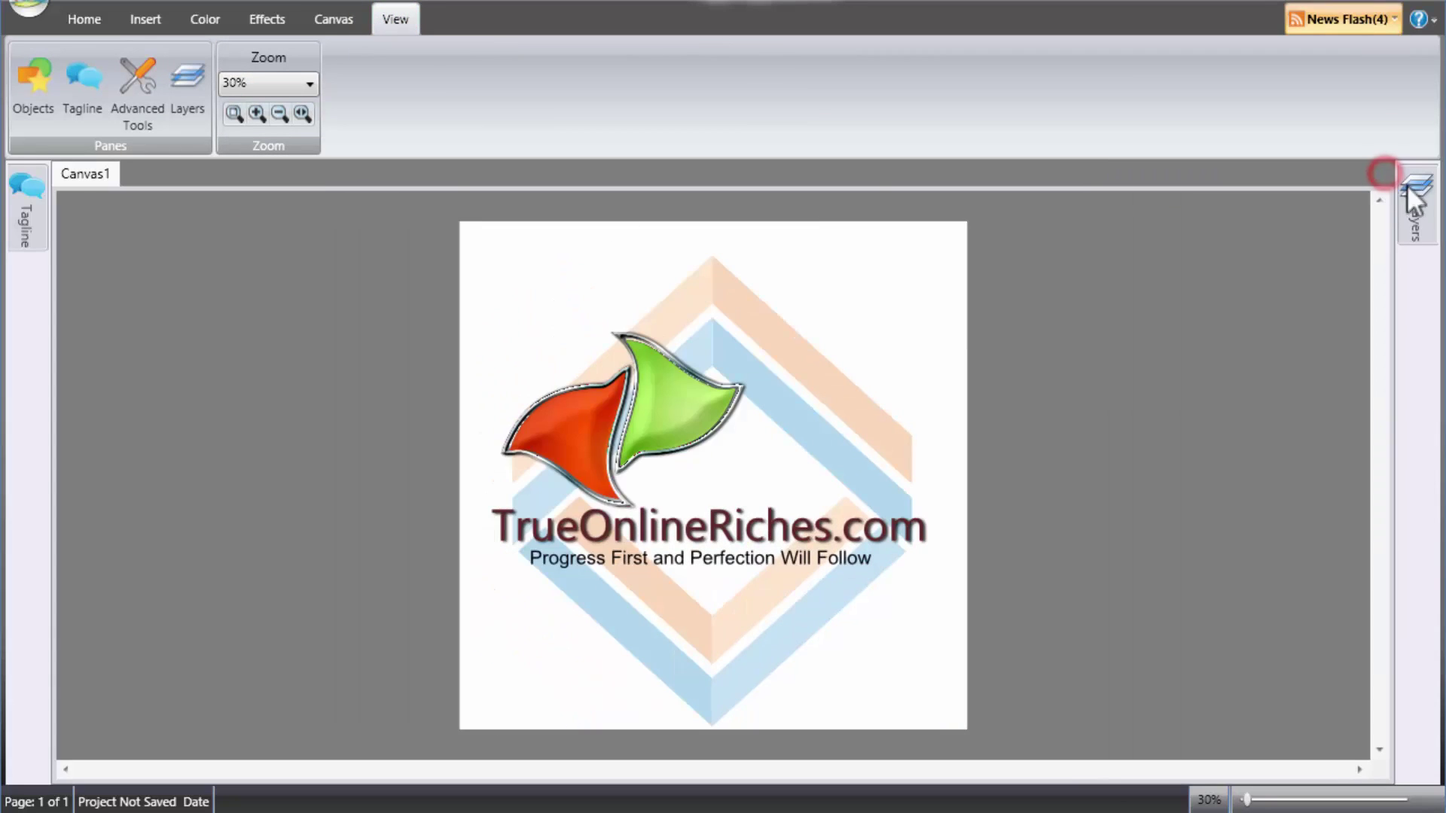
mouse_move(1414, 206)
left_click(1382, 173)
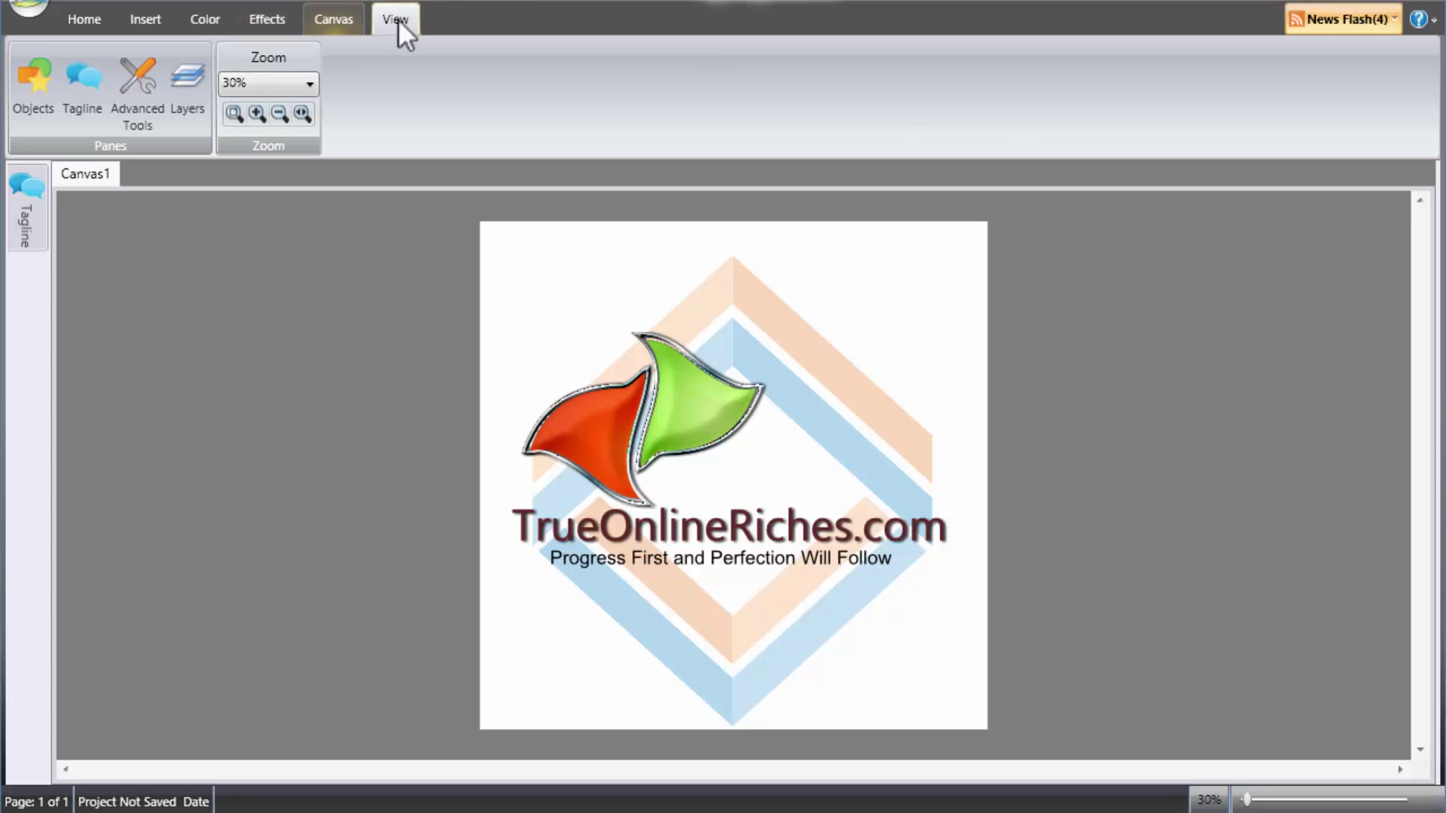
left_click(141, 89)
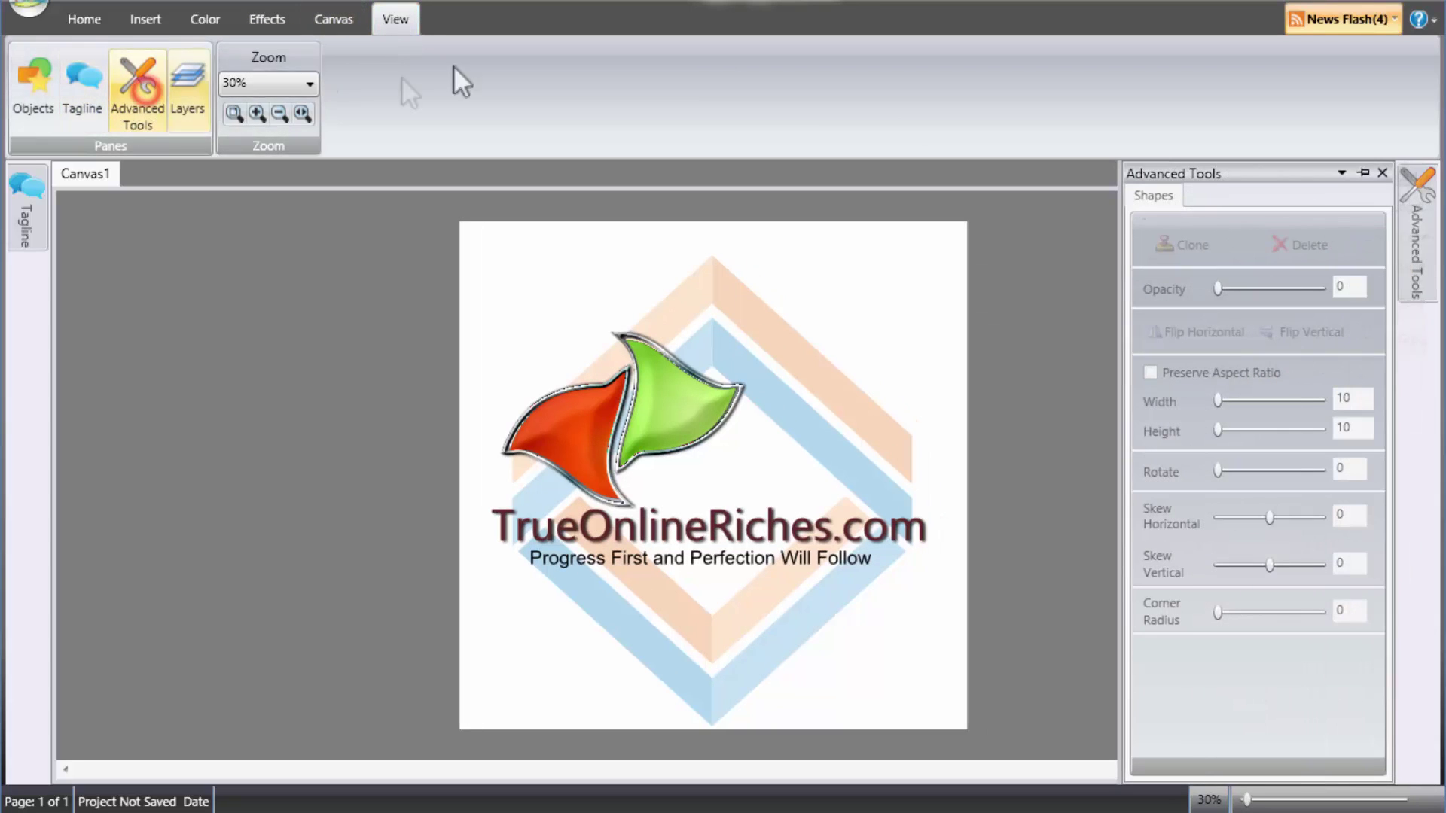
left_click(407, 23)
left_click(188, 83)
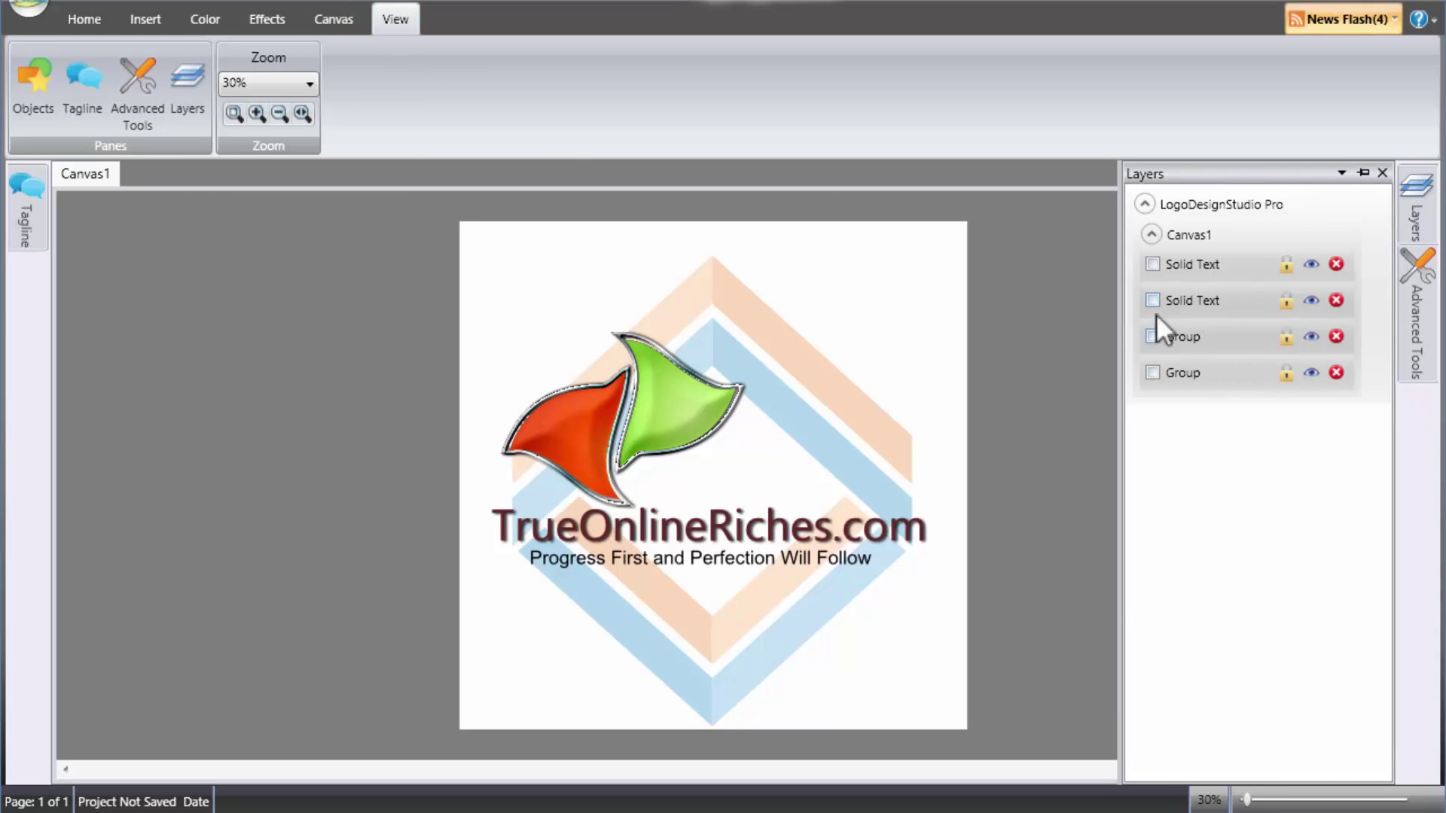
- Check the TrueOnlineRiches.com title and tagline text layers, then close the Layers pane
left_click(1194, 265)
left_click(1204, 304)
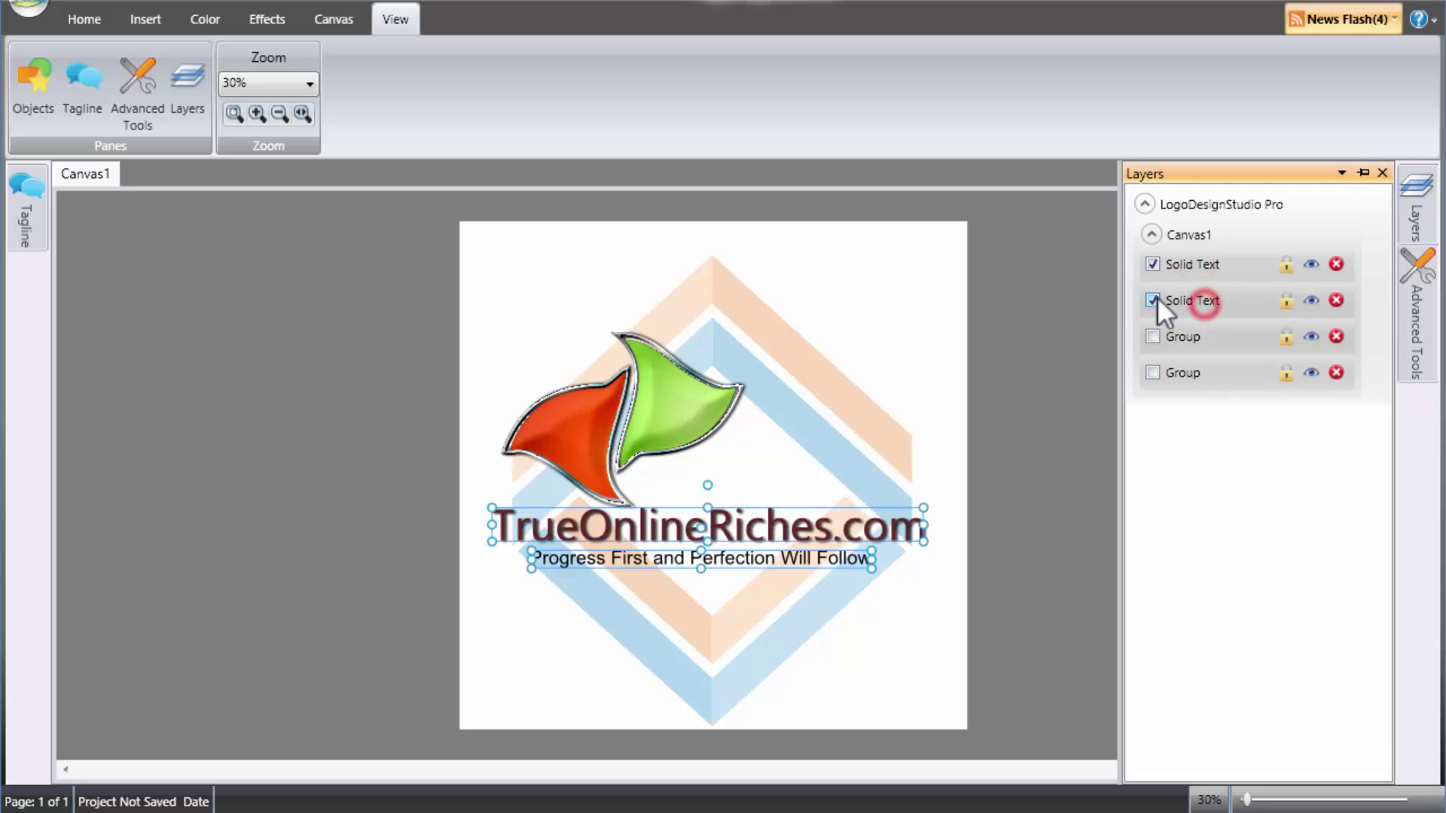
left_click(1151, 300)
left_click(1153, 261)
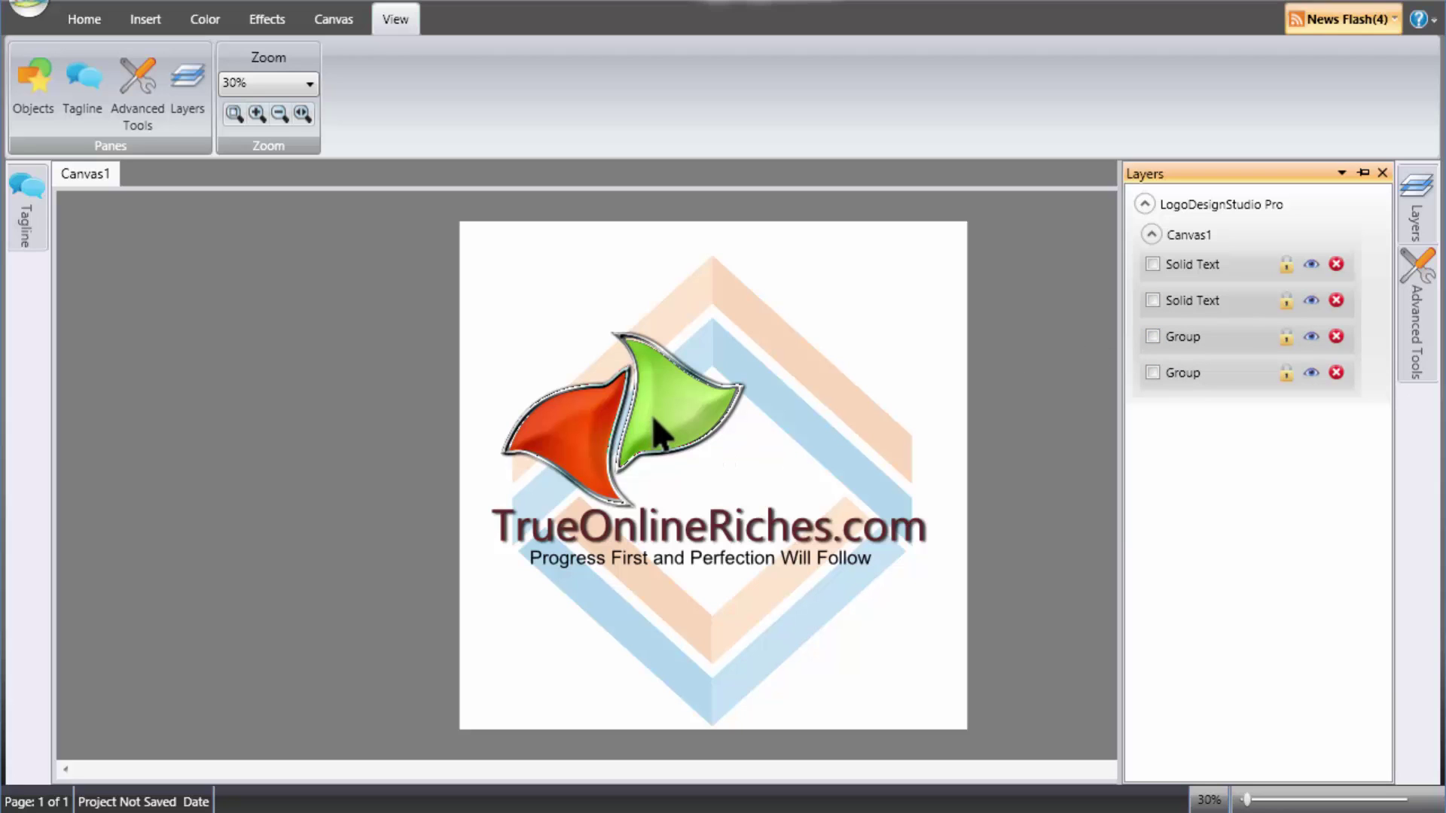
left_click(1382, 173)
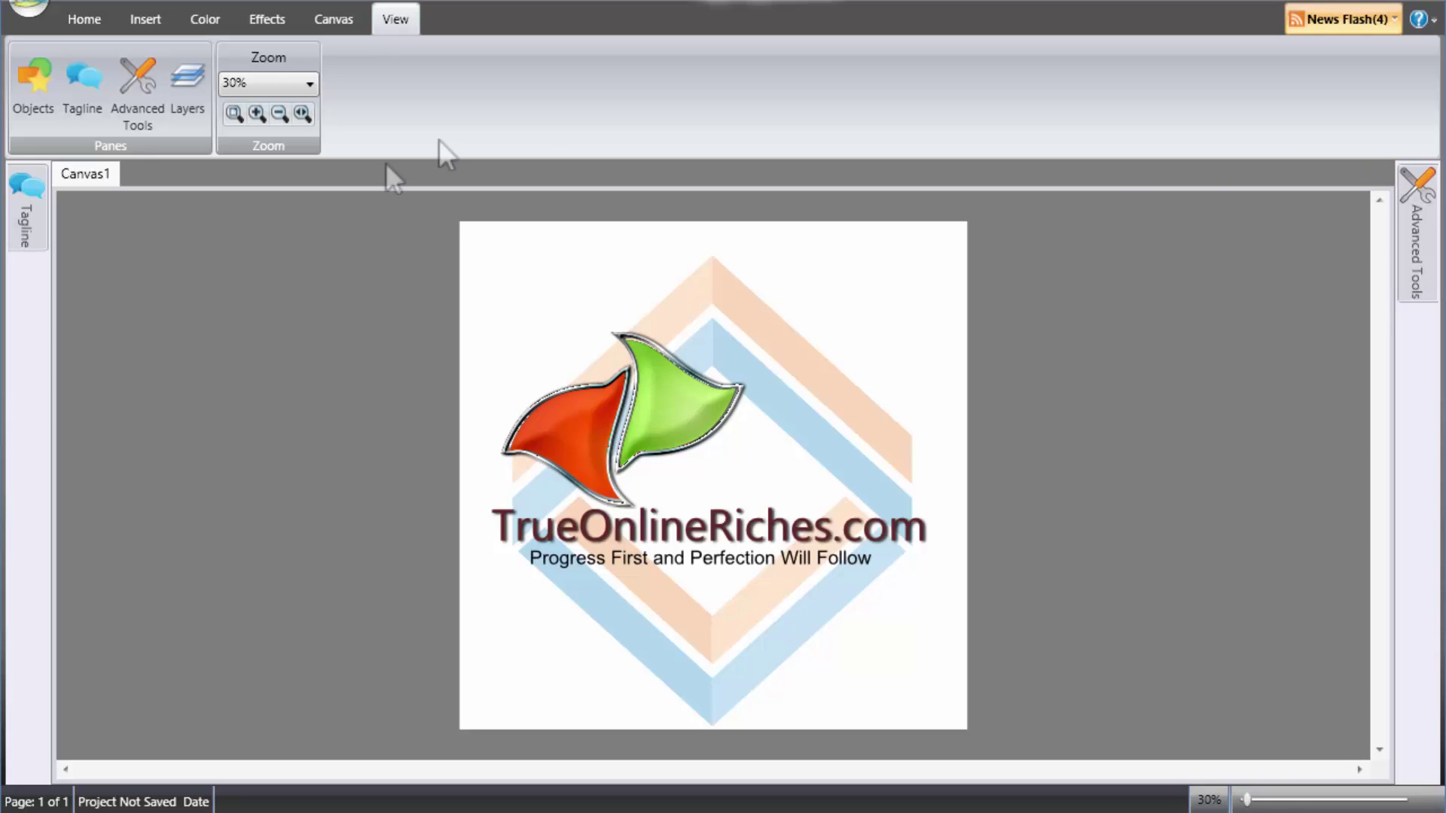
left_click(28, 9)
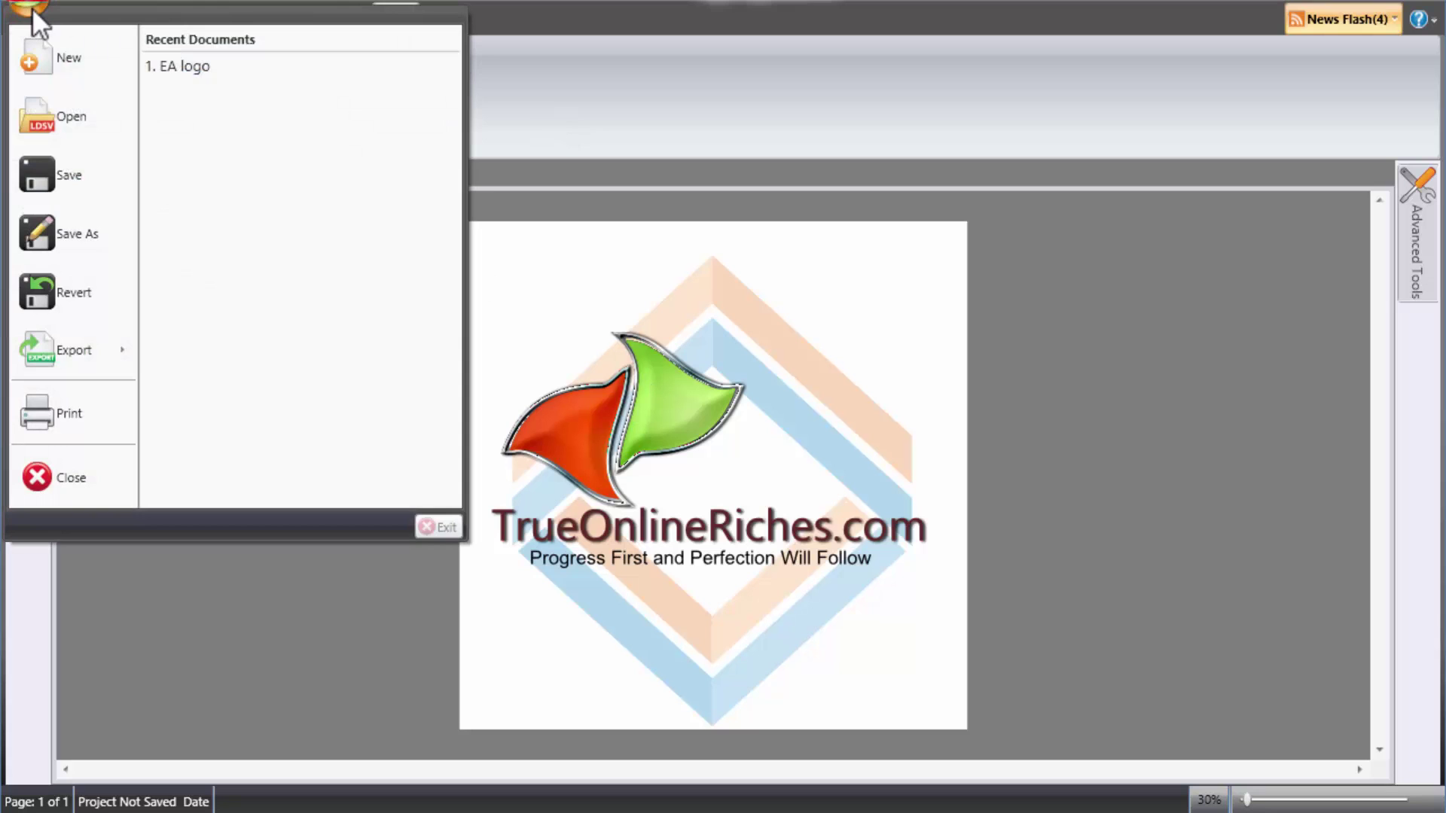
- Start the Export Standard Format (Recommended) image export from the application menu
mouse_move(120, 355)
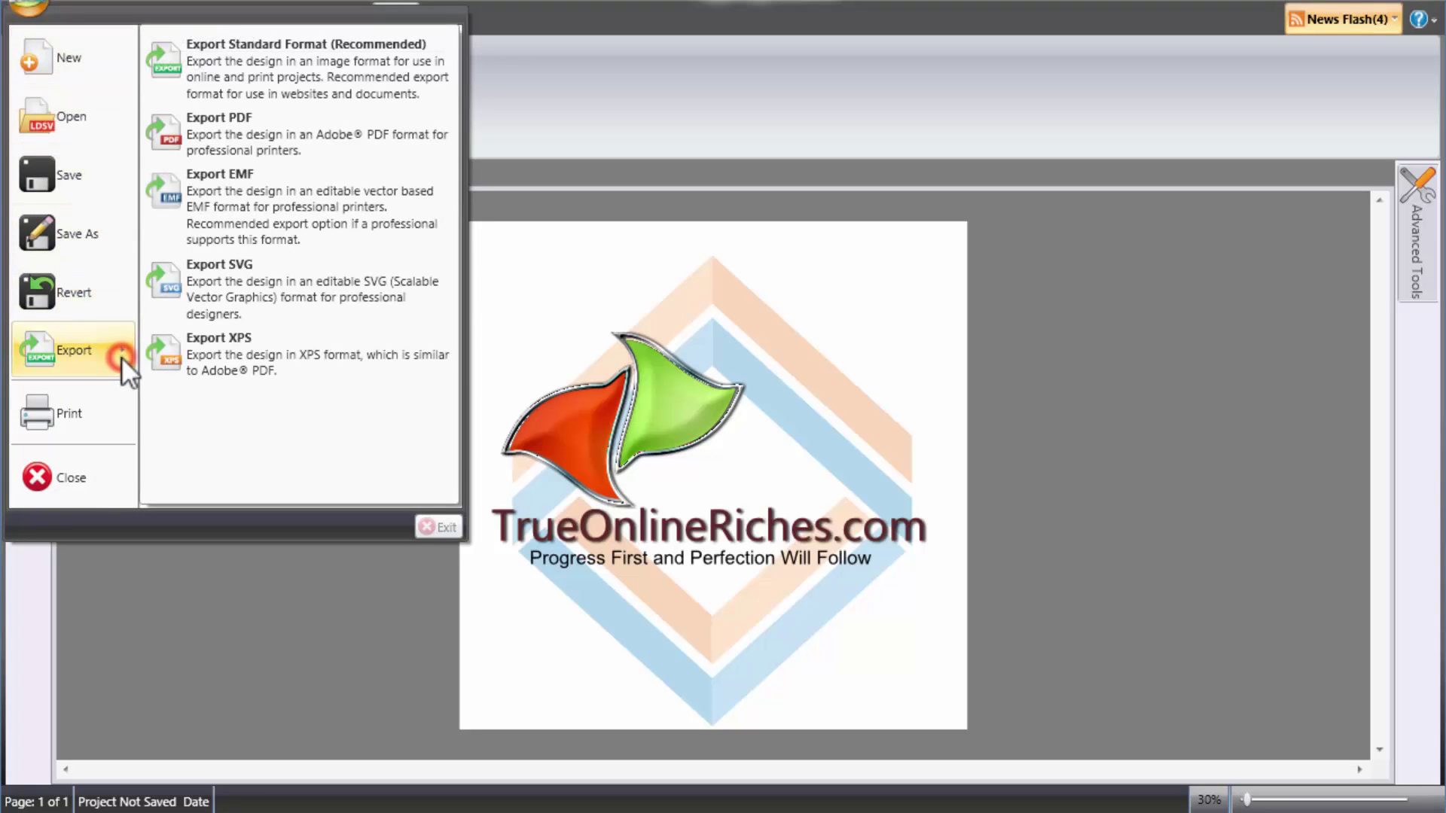
left_click(282, 48)
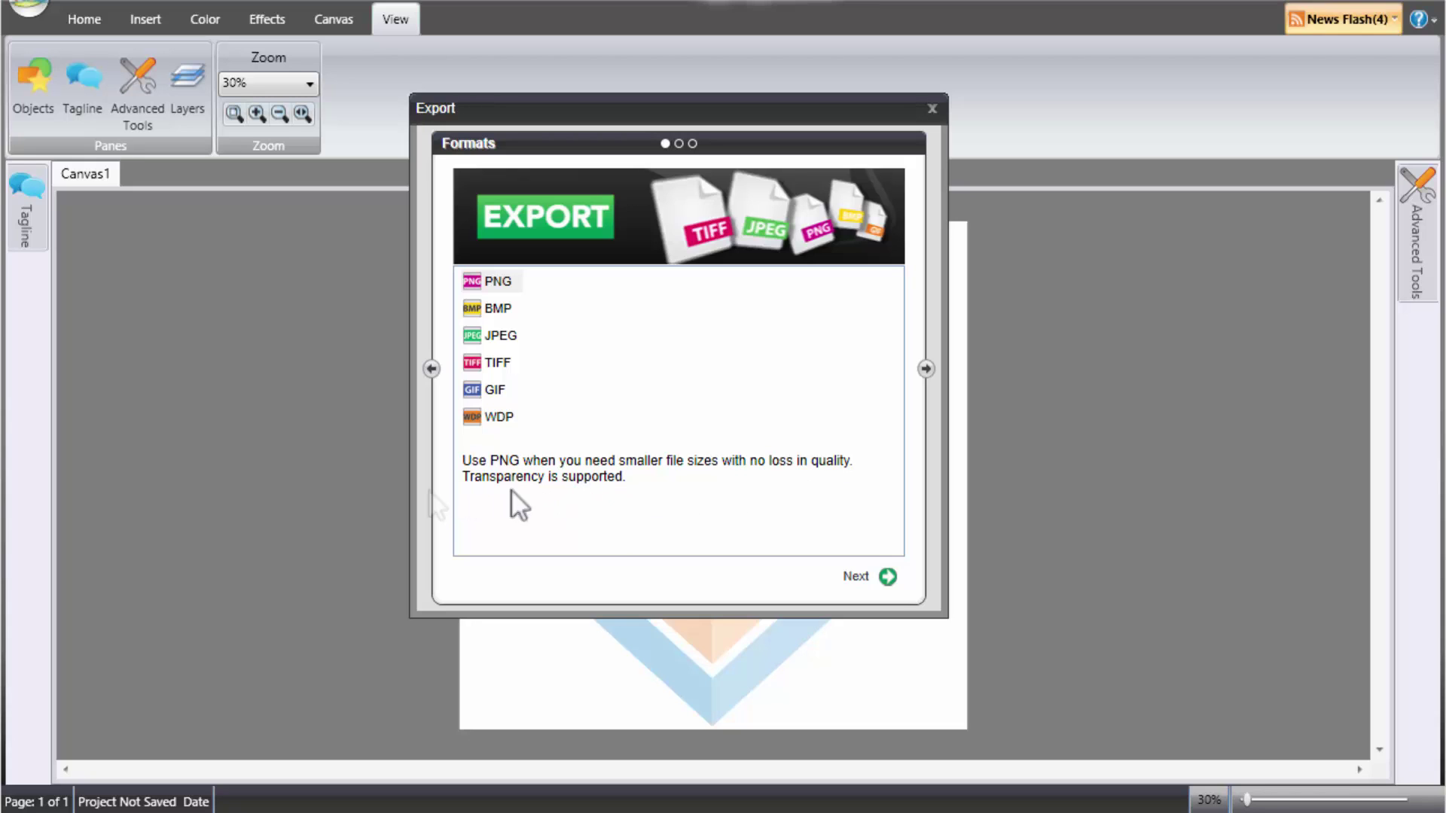
- Keep PNG at 300 dpi and advance the Export dialog to its Destination page
left_click(865, 575)
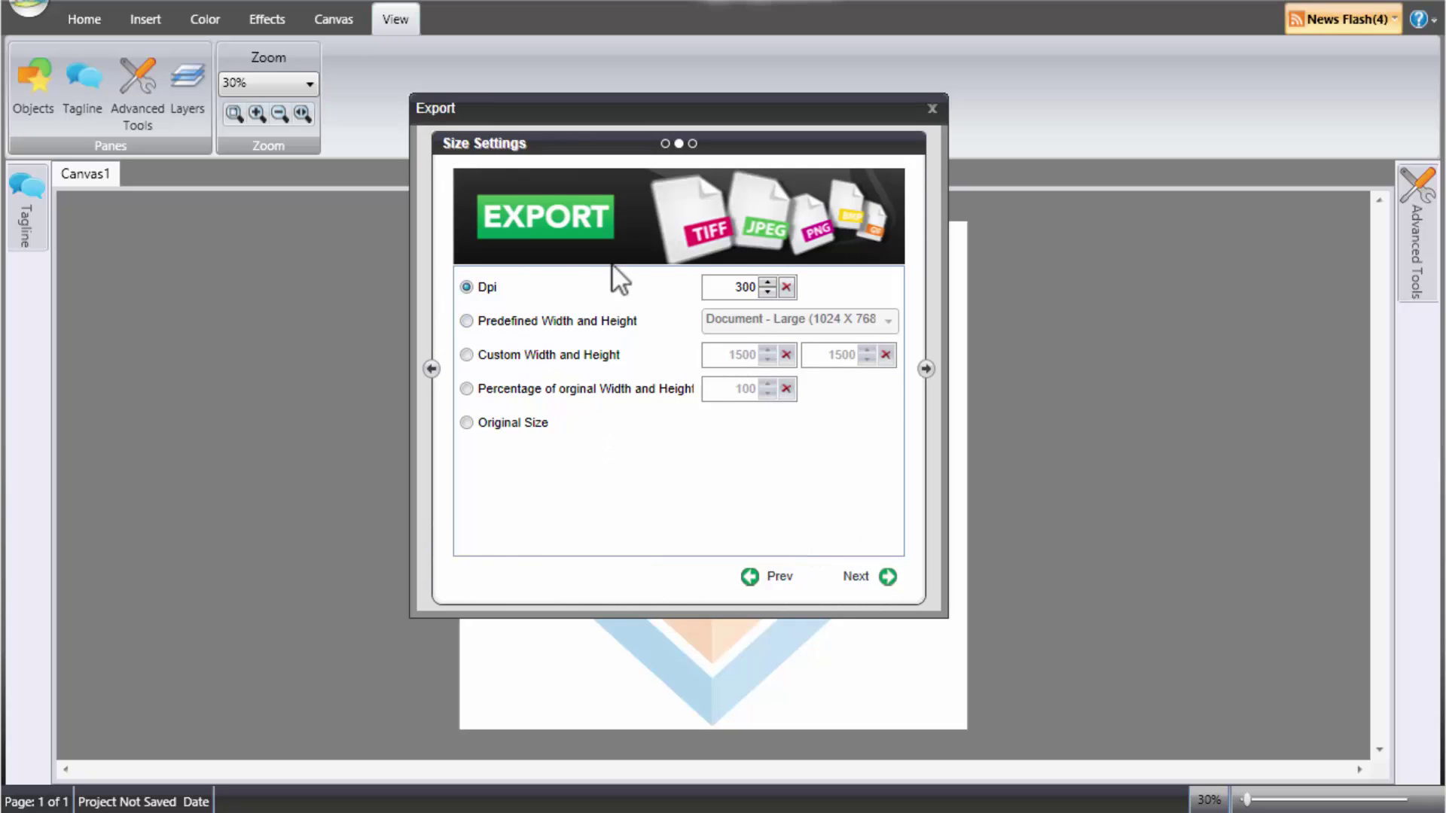
left_click(879, 578)
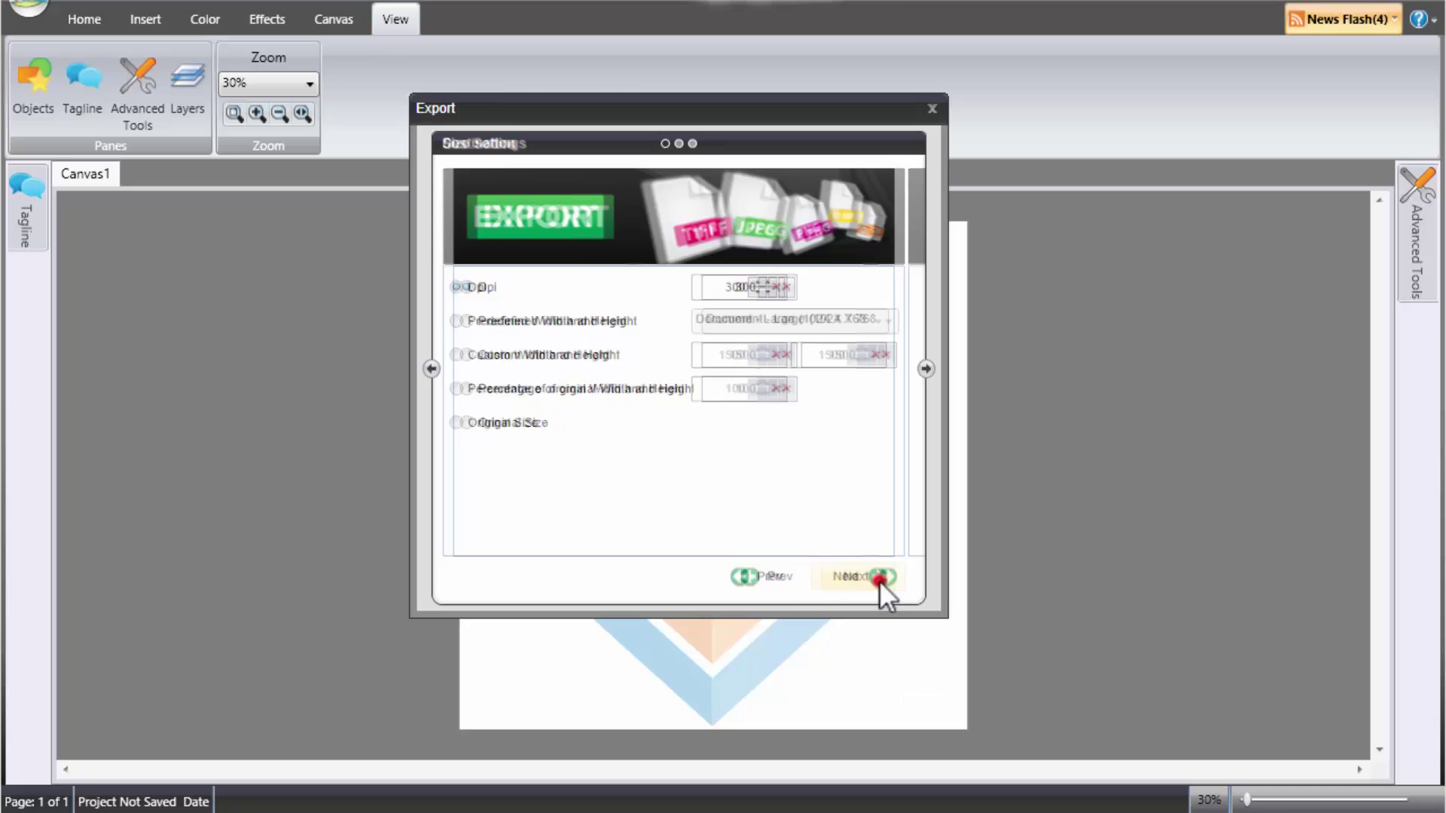
left_click(689, 360)
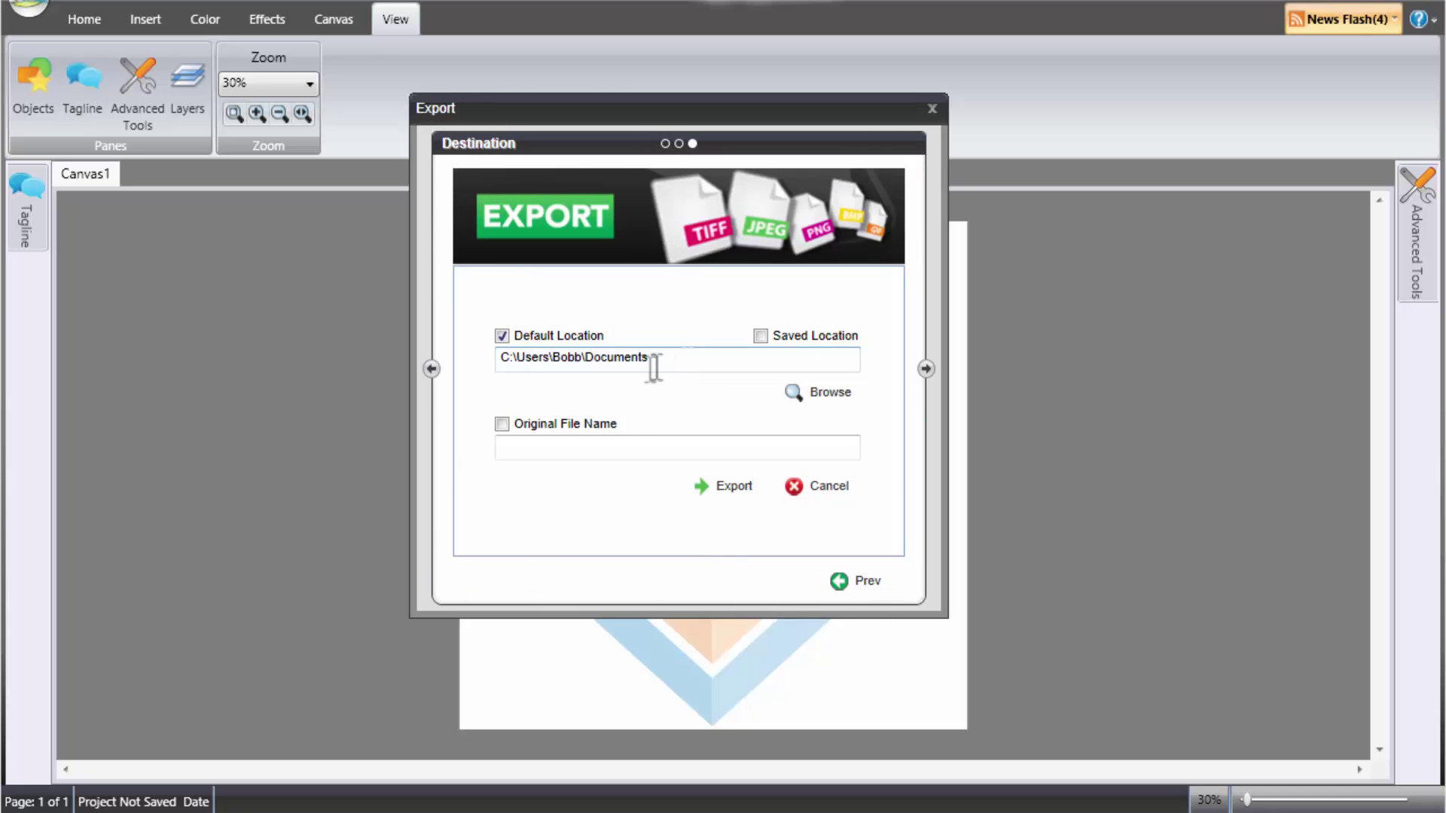
left_click(652, 448)
left_click(675, 361)
left_click(668, 445)
left_click(680, 360)
- Dismiss the missing file name warning and name the export 'Test Logo'
left_click(737, 486)
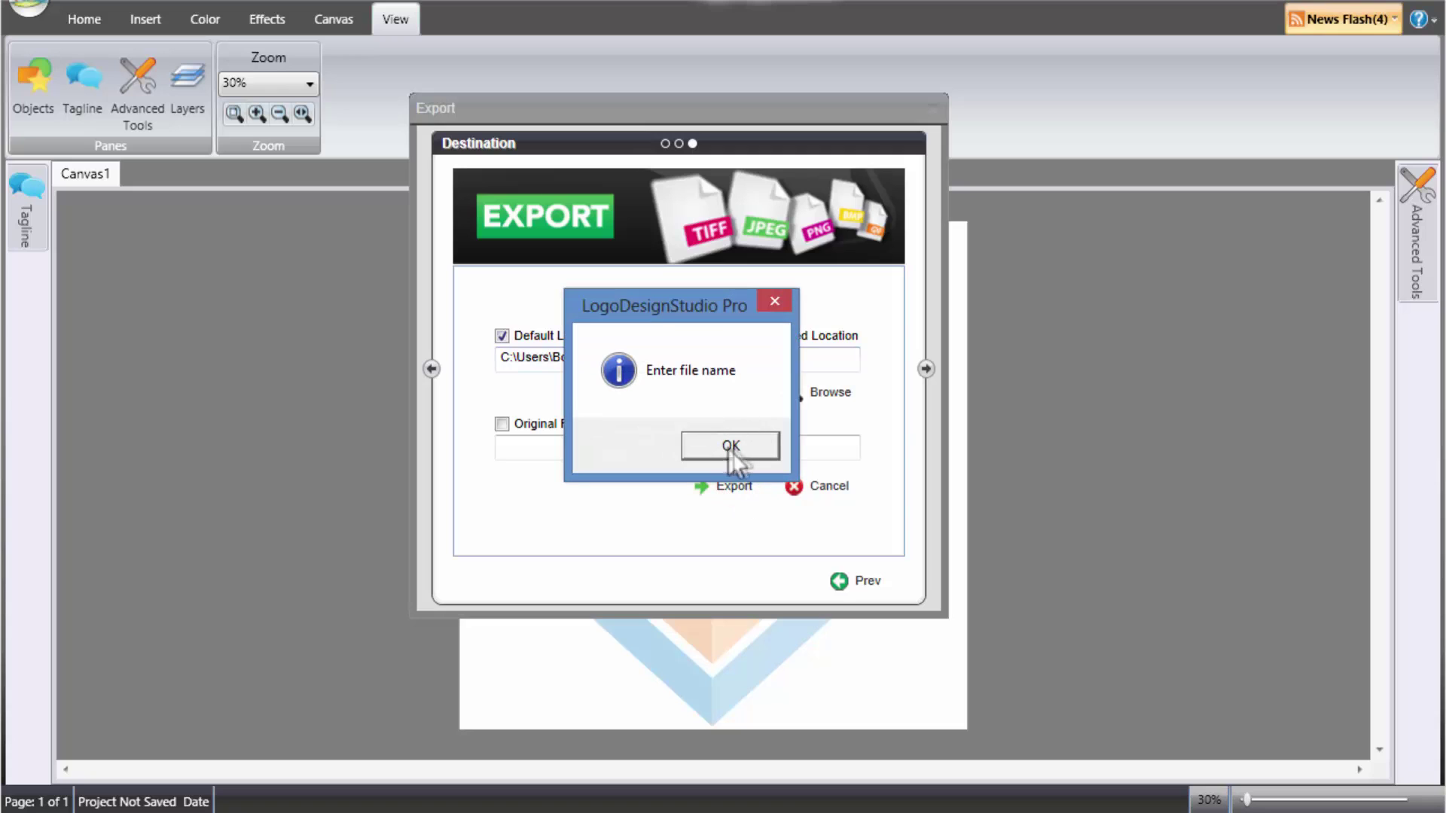
left_click(729, 450)
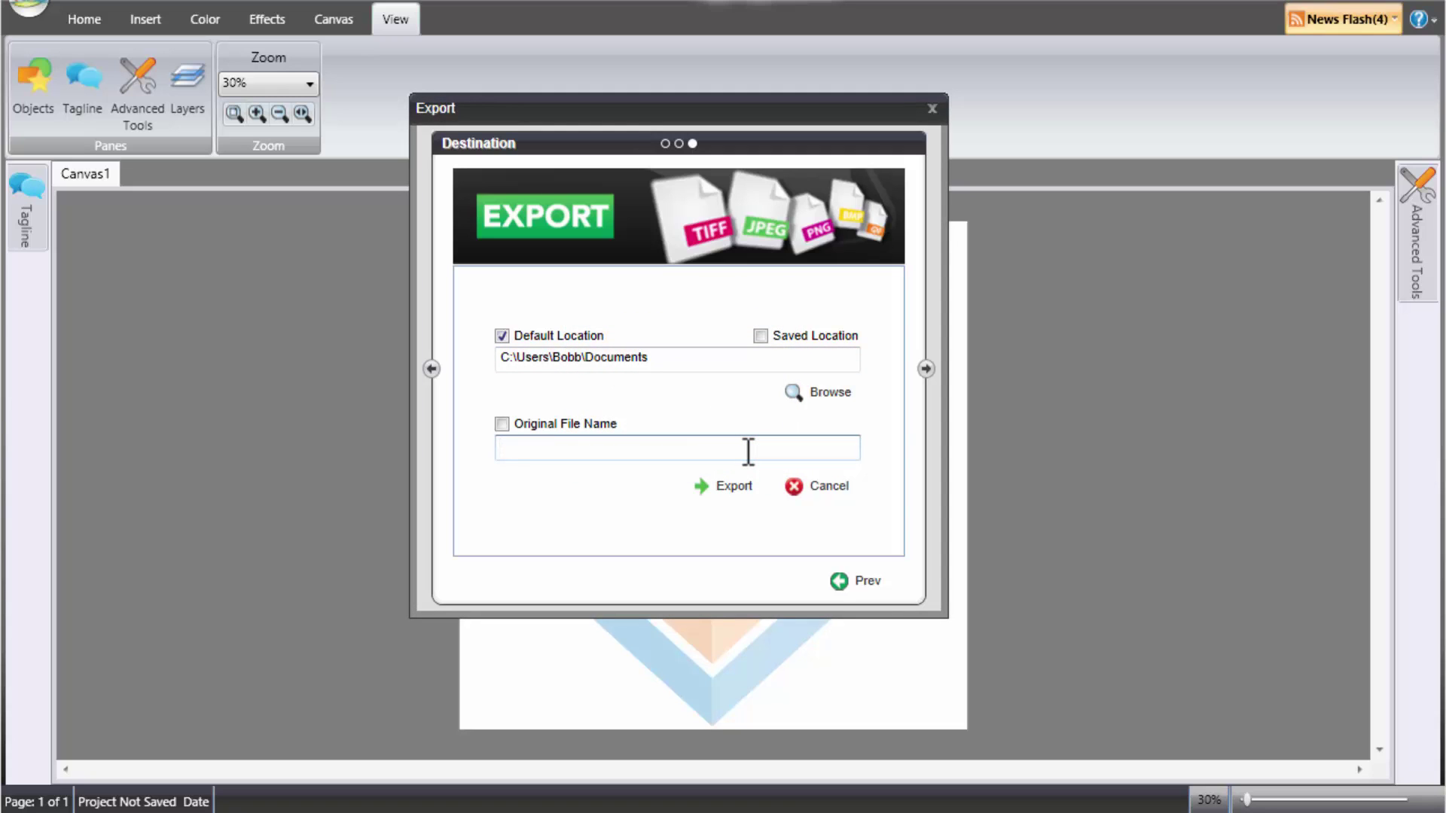
type("Test Logo")
- Set the save folder to the Desktop and export the PNG image
left_click(671, 359)
left_click(807, 399)
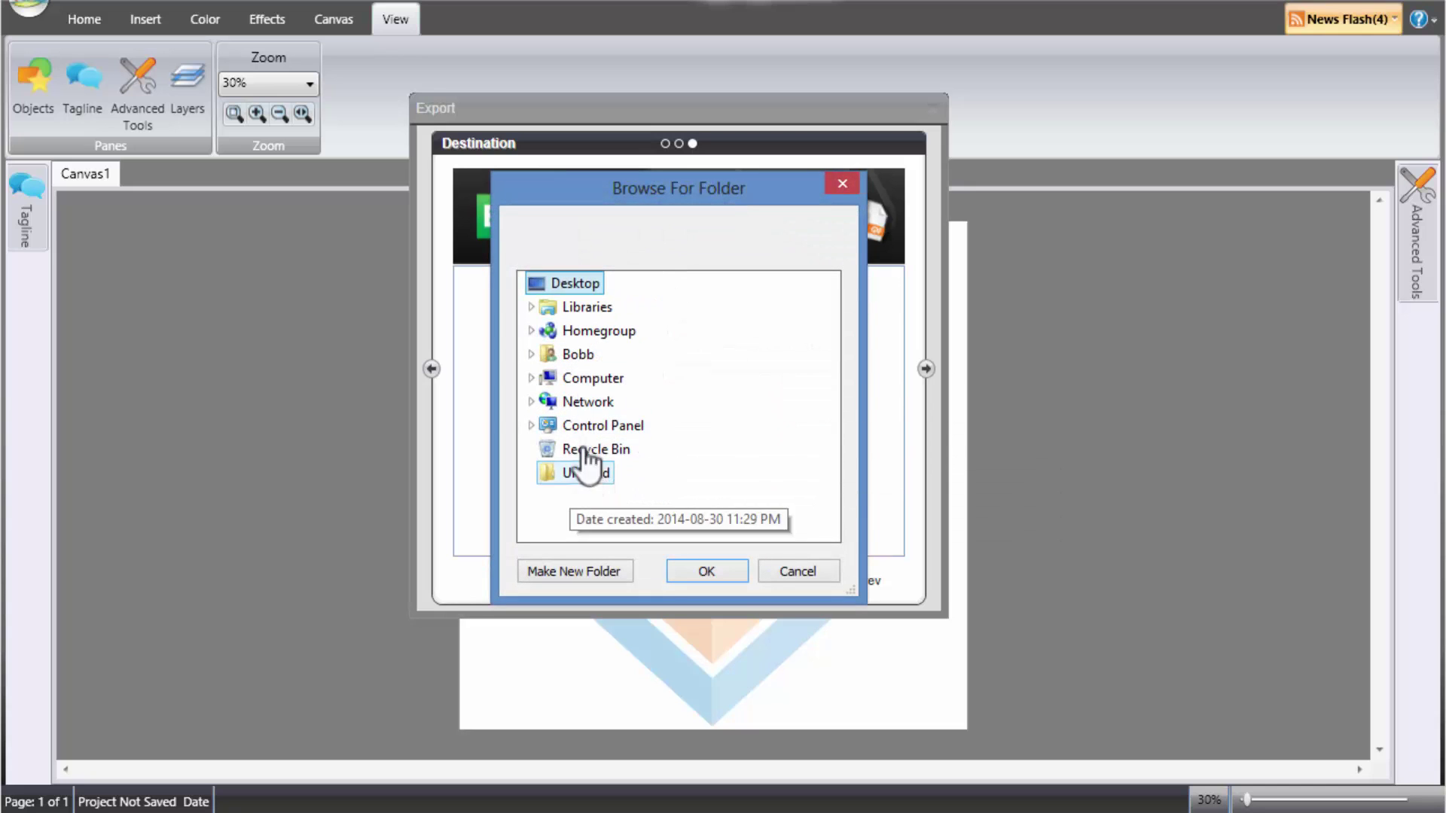
left_click(579, 285)
left_click(704, 572)
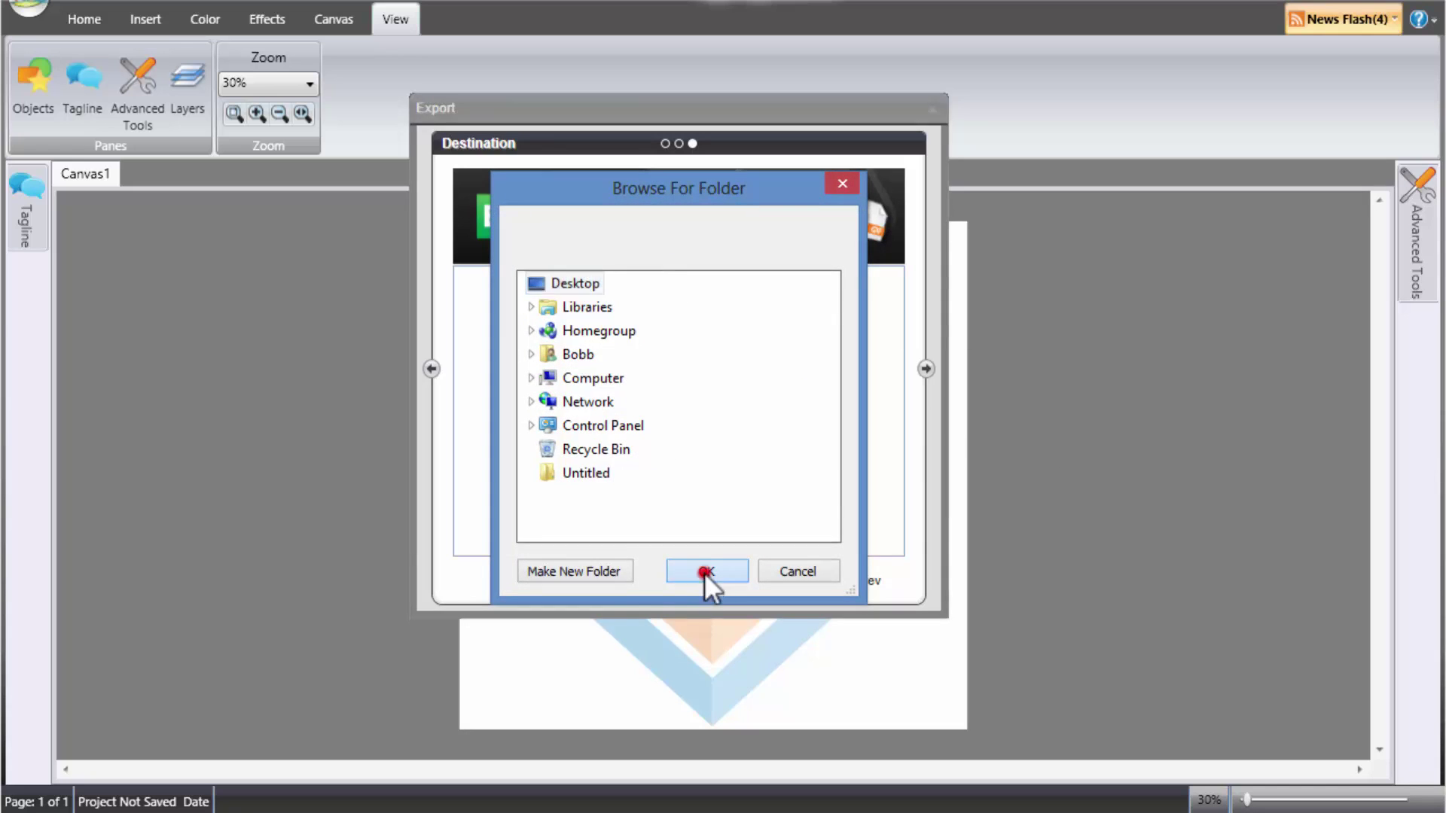
left_click(714, 491)
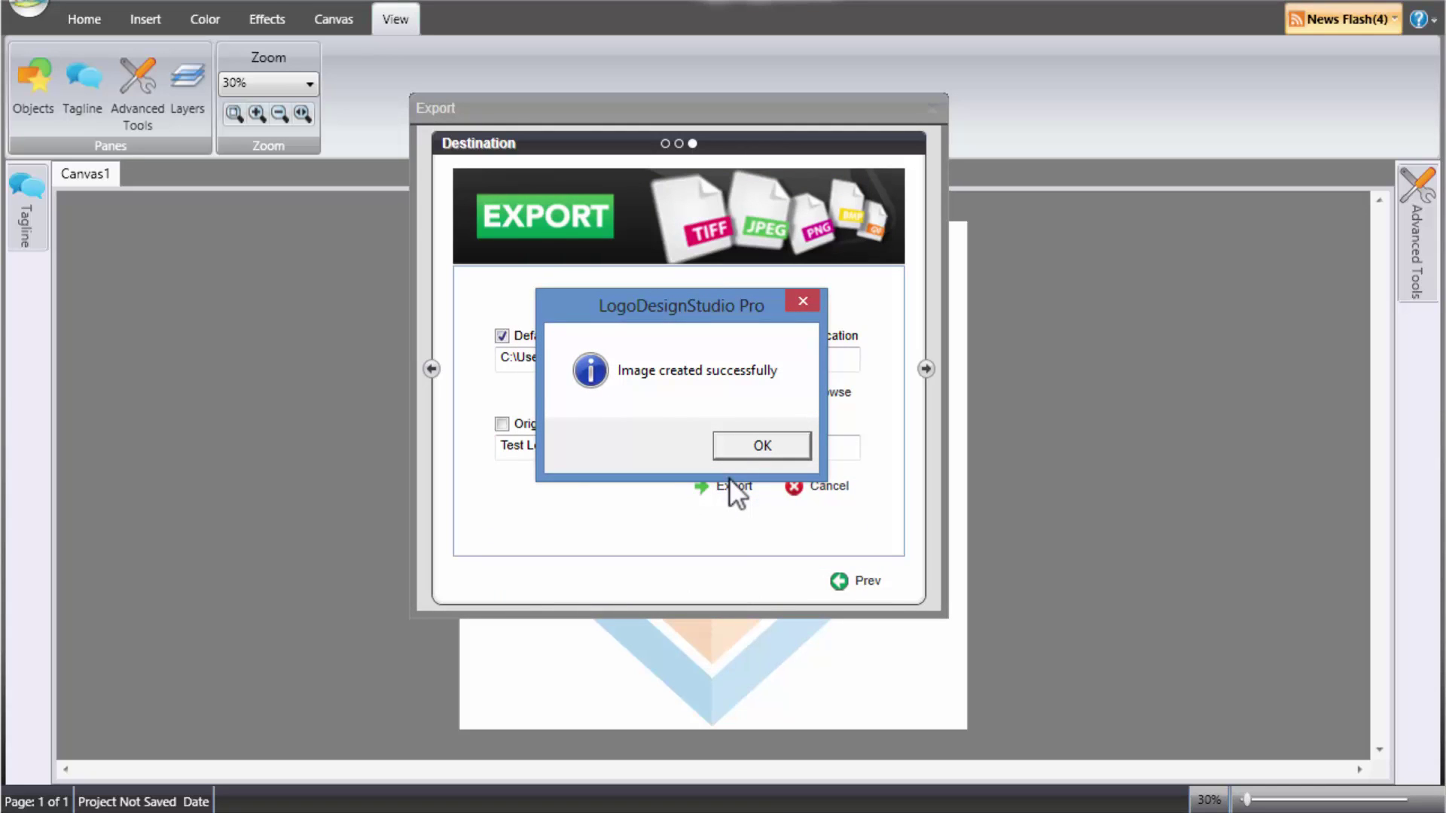
key("Return")
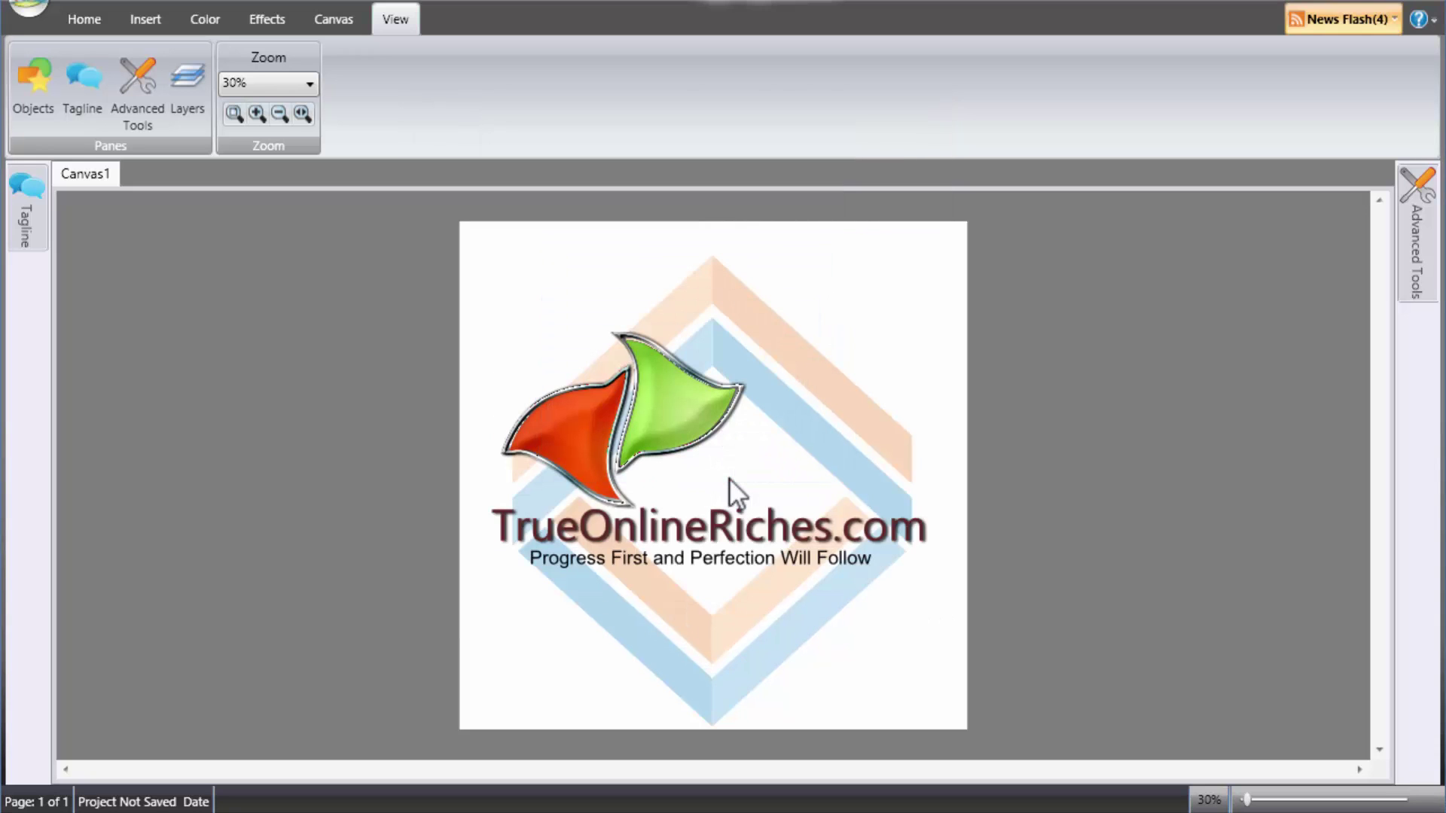